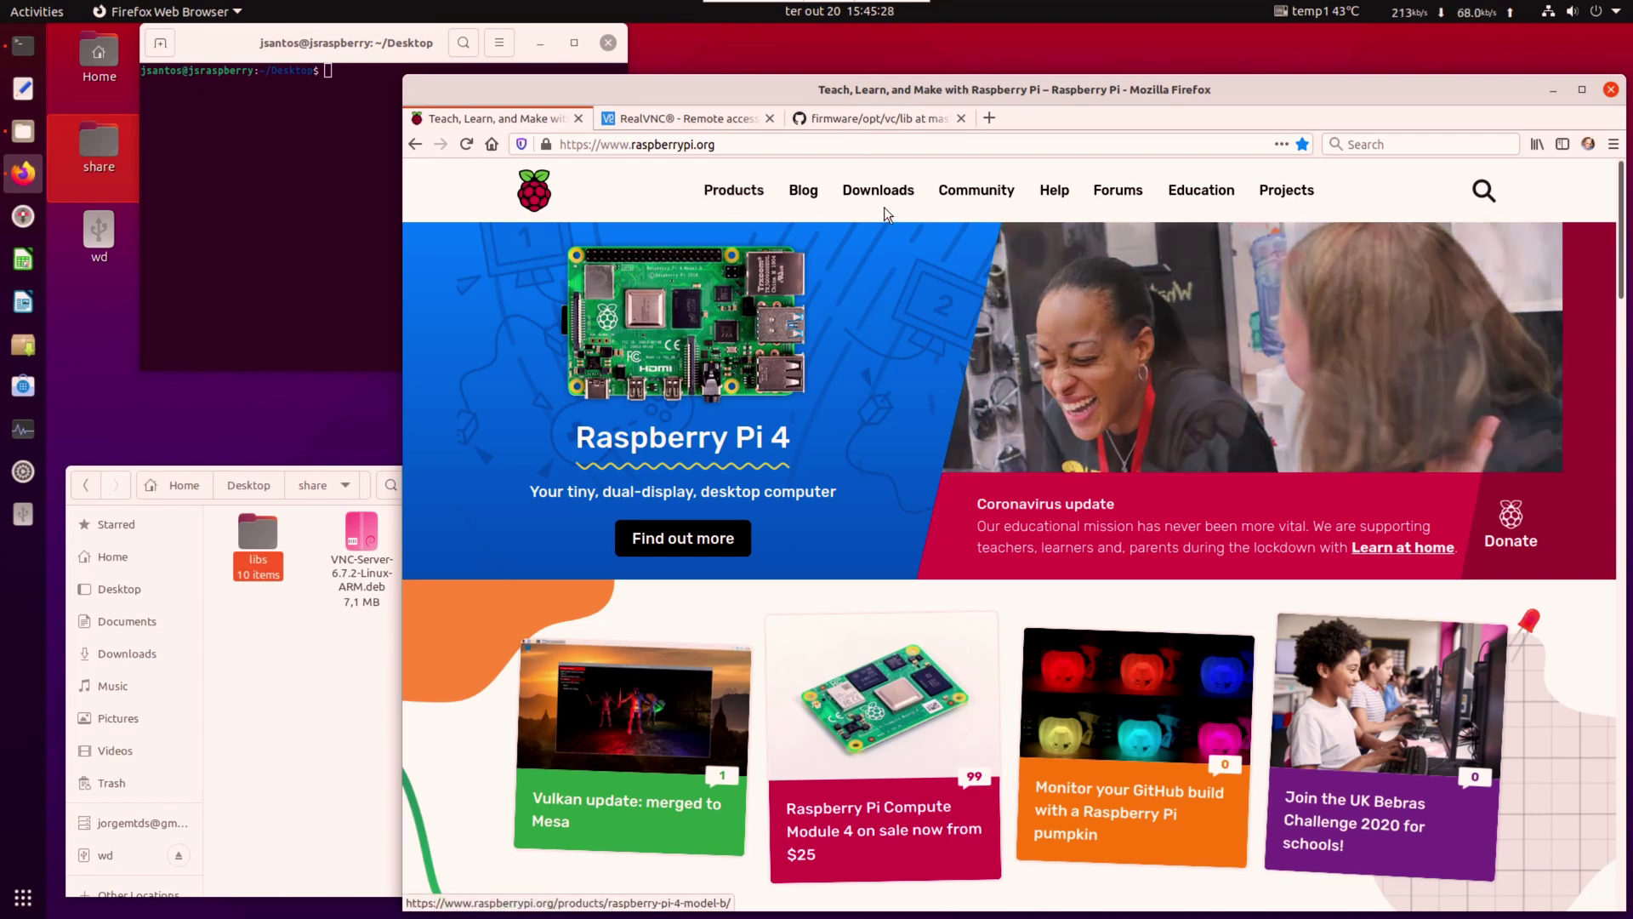
Go to the raspberrypi.org Downloads section and open the Raspberry Pi OS card
click(656, 148)
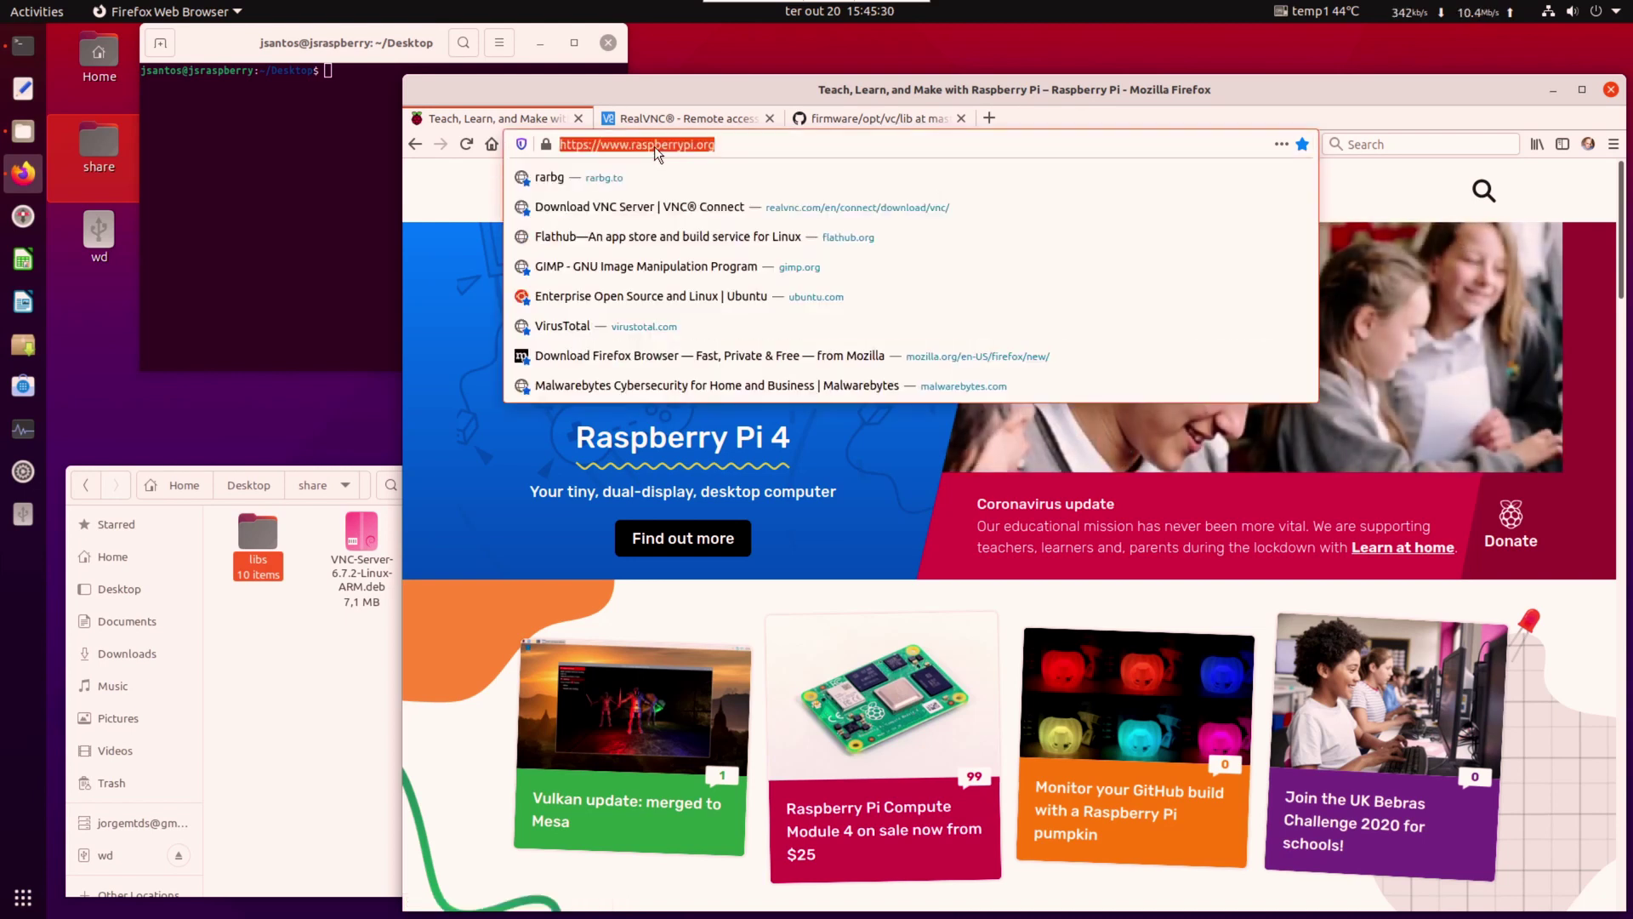
click(1096, 105)
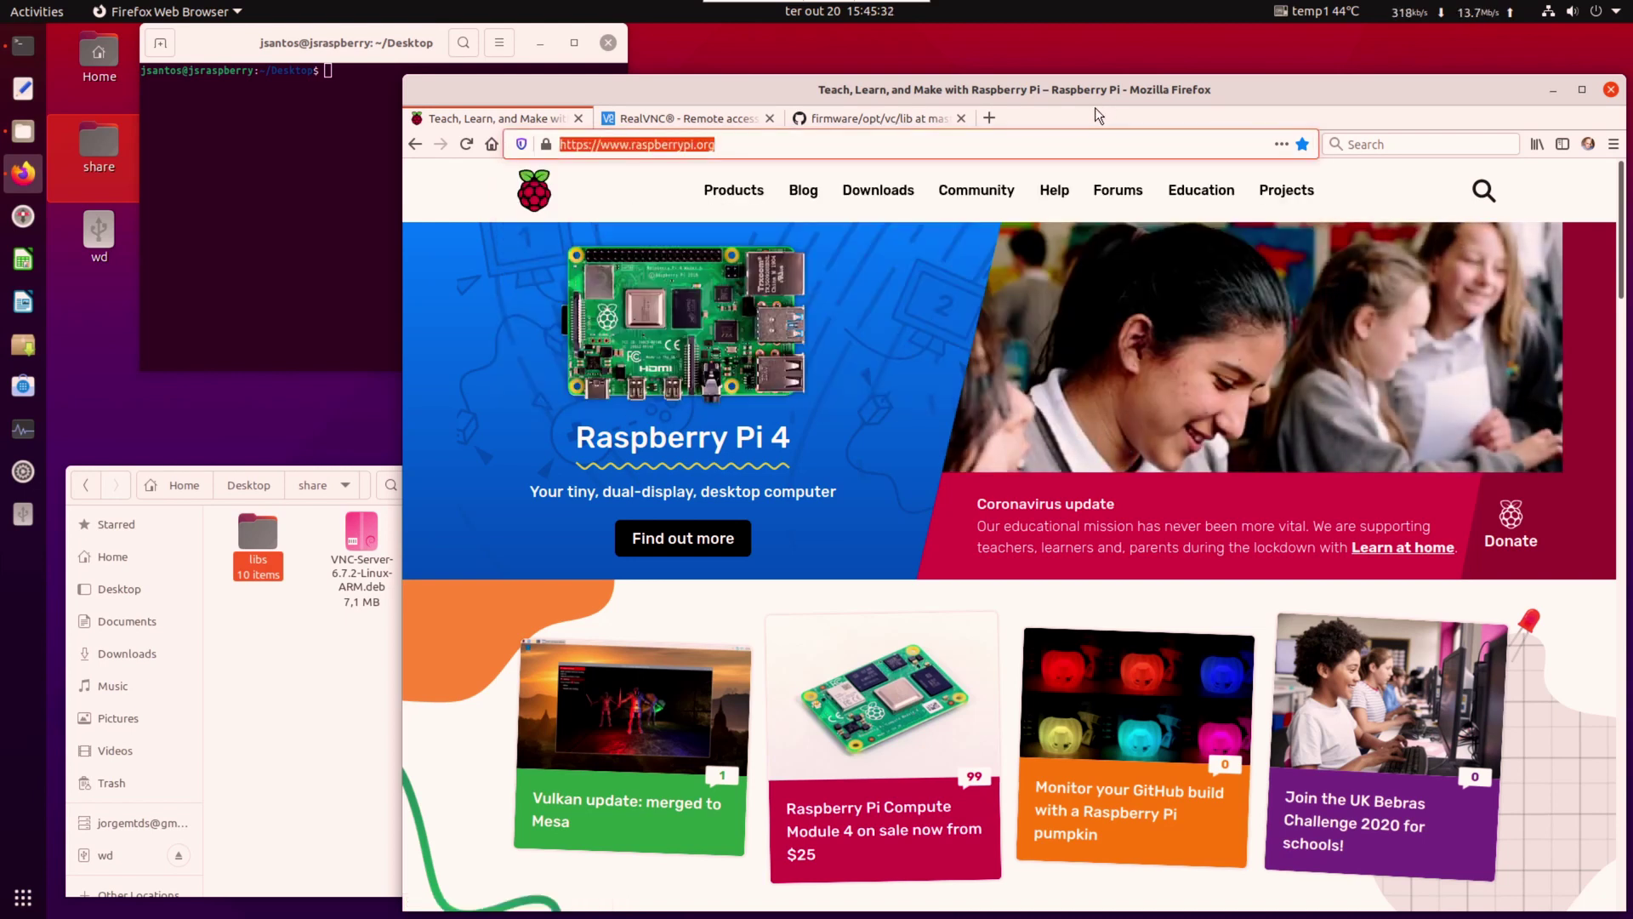
click(872, 191)
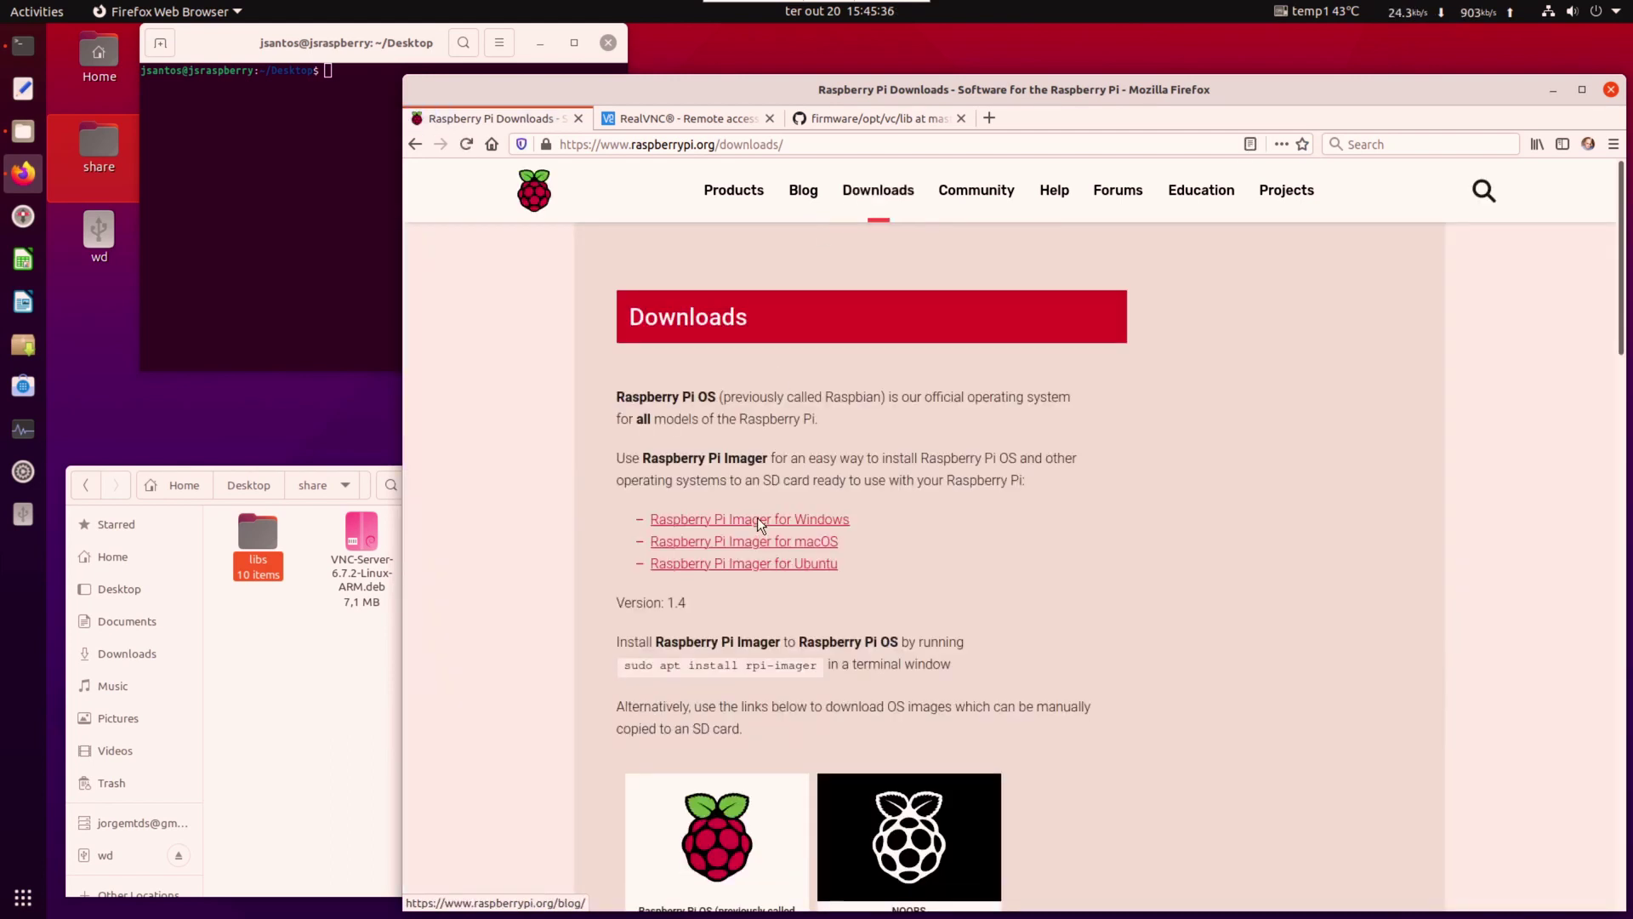
scroll(757, 517, down, 3)
scroll(757, 517, down, 2)
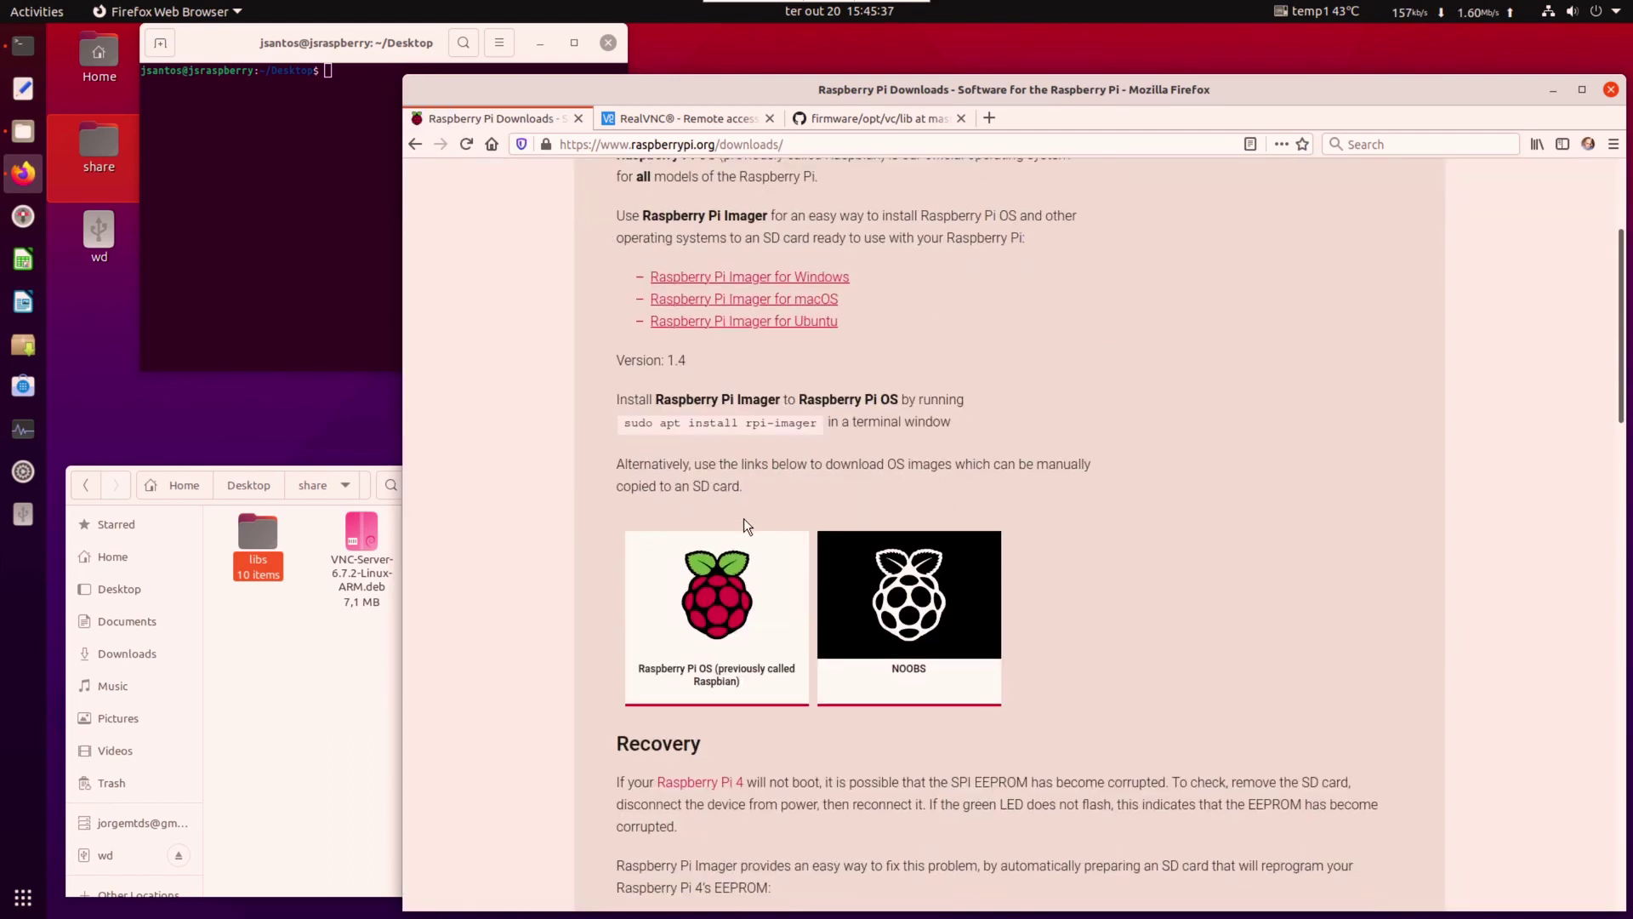
click(709, 585)
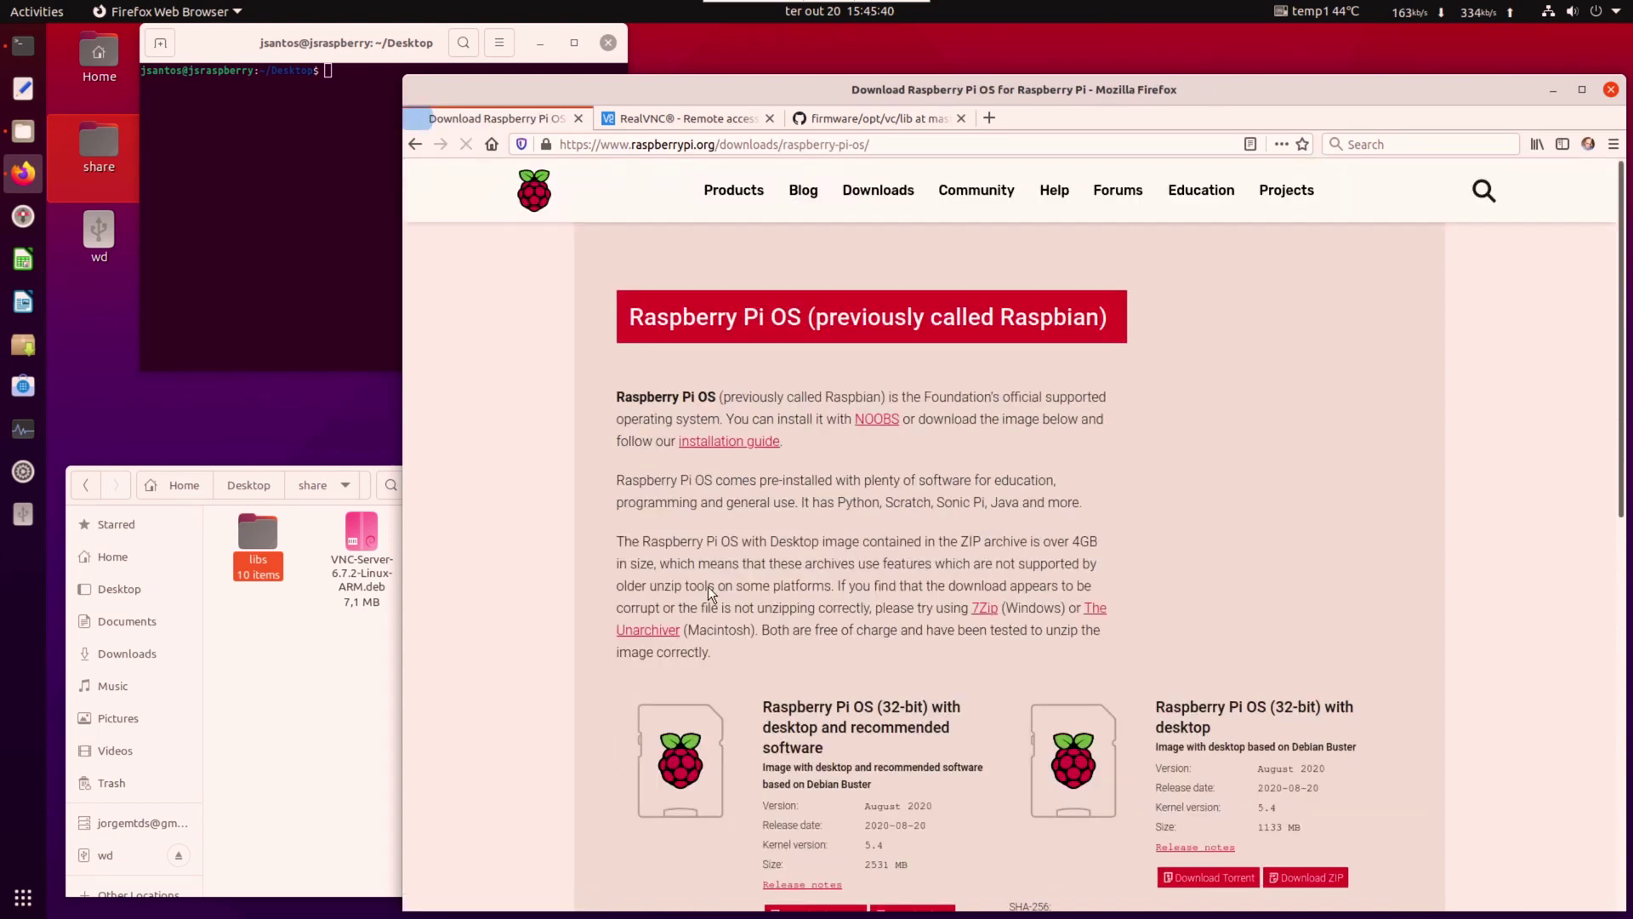
Scroll through the Raspberry Pi OS download options, highlighting the 32-bit label
scroll(922, 552, down, 6)
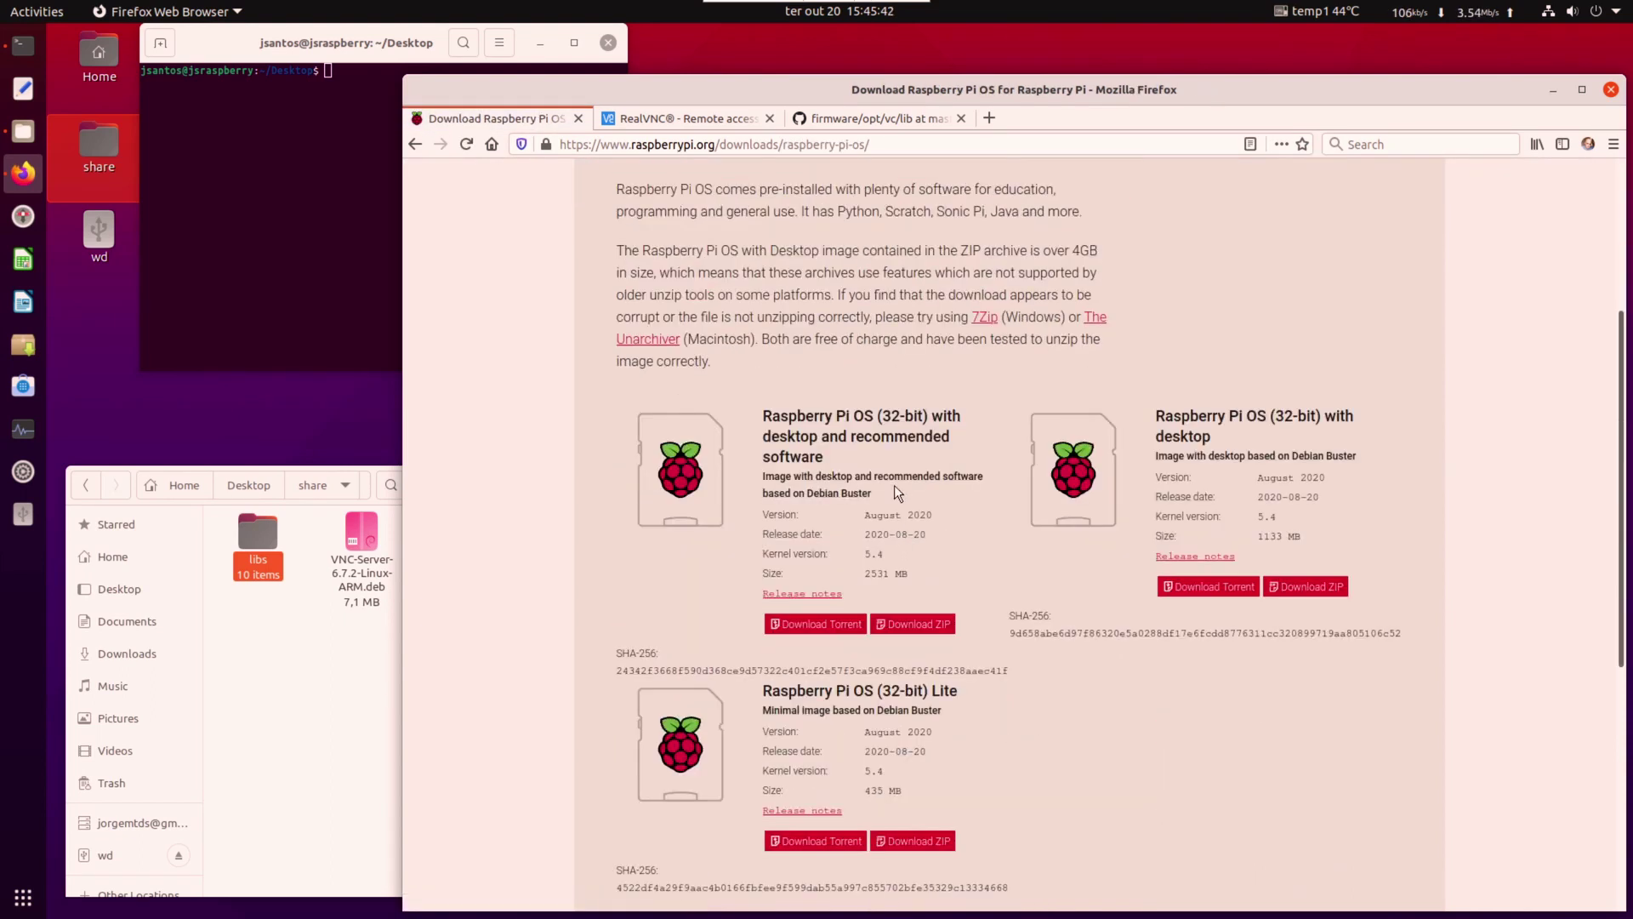
drag(927, 413, 930, 413)
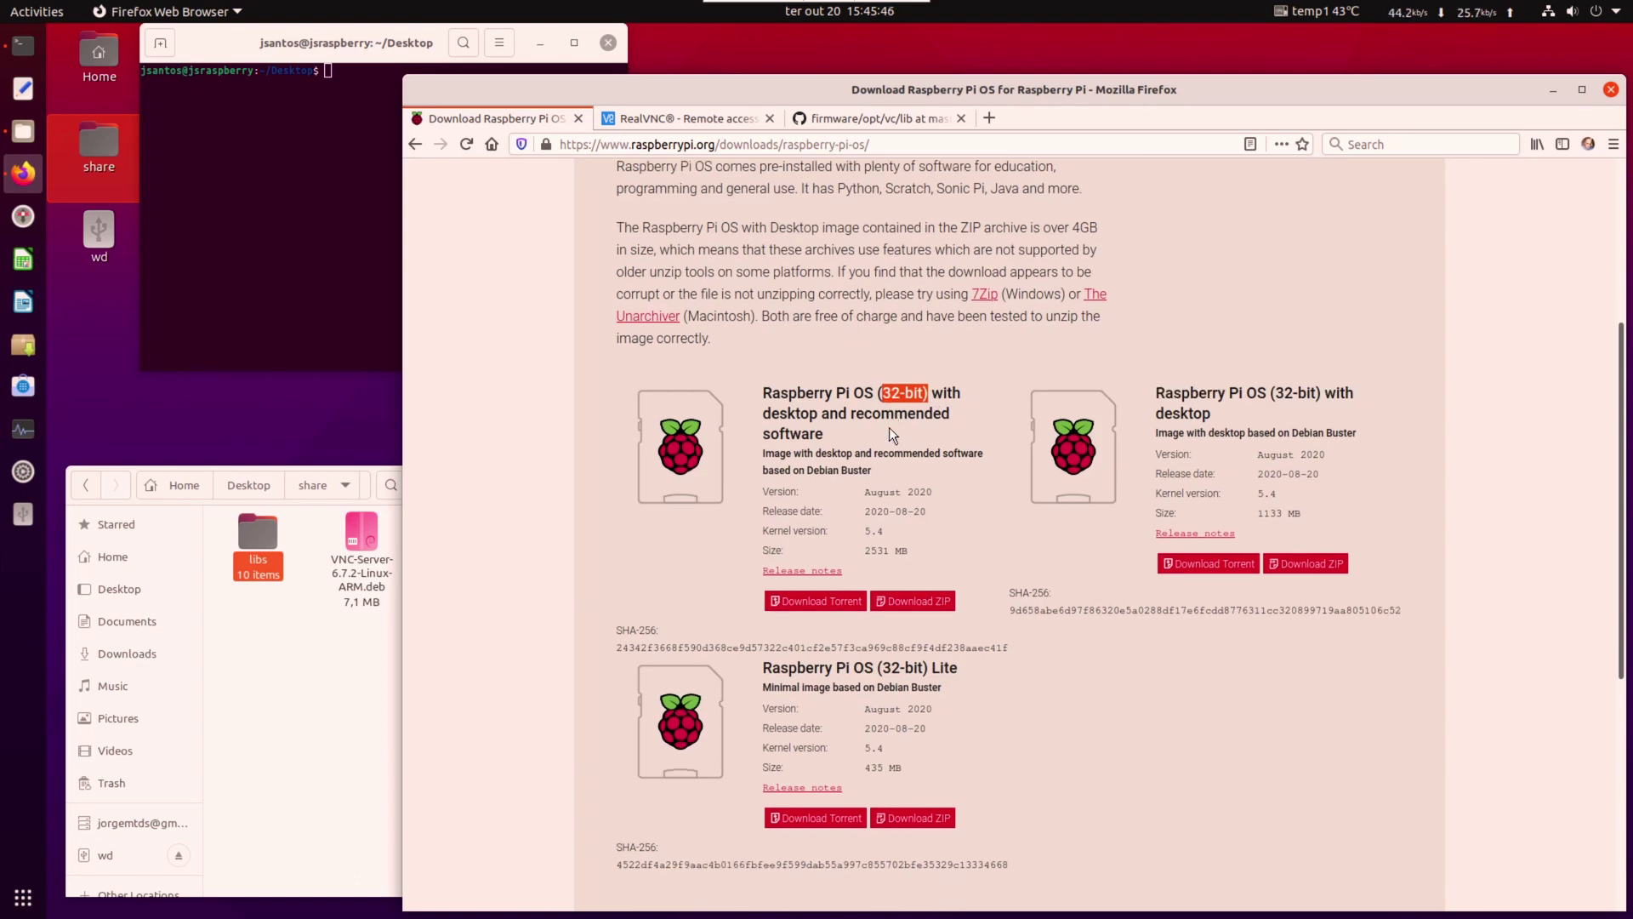
scroll(890, 427, down, 3)
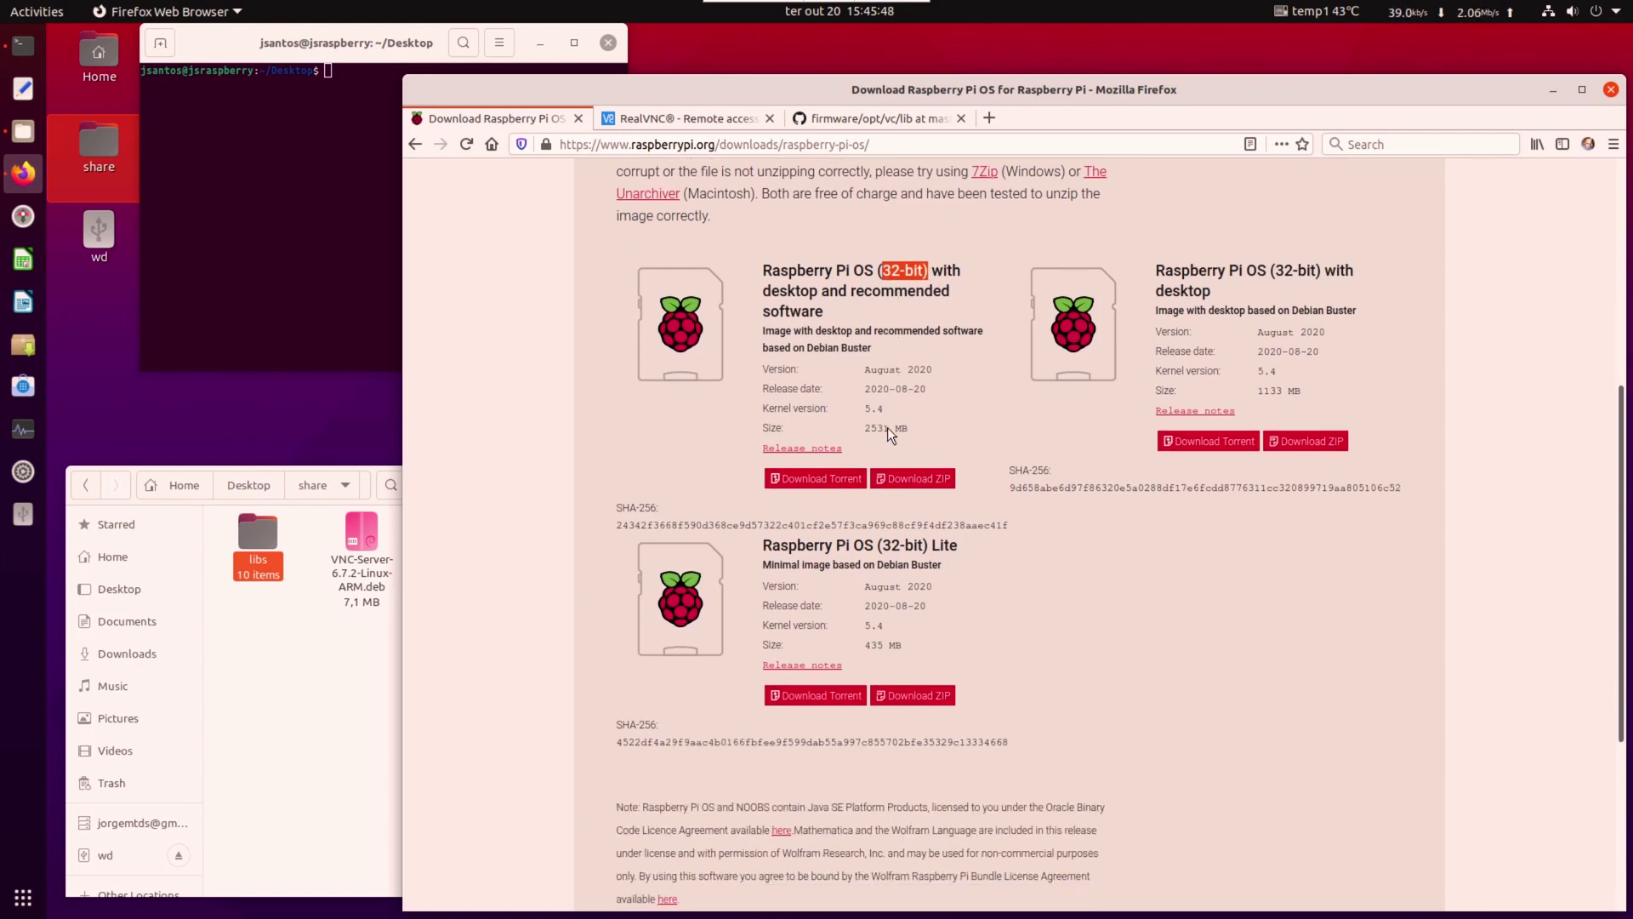
scroll(886, 428, down, 5)
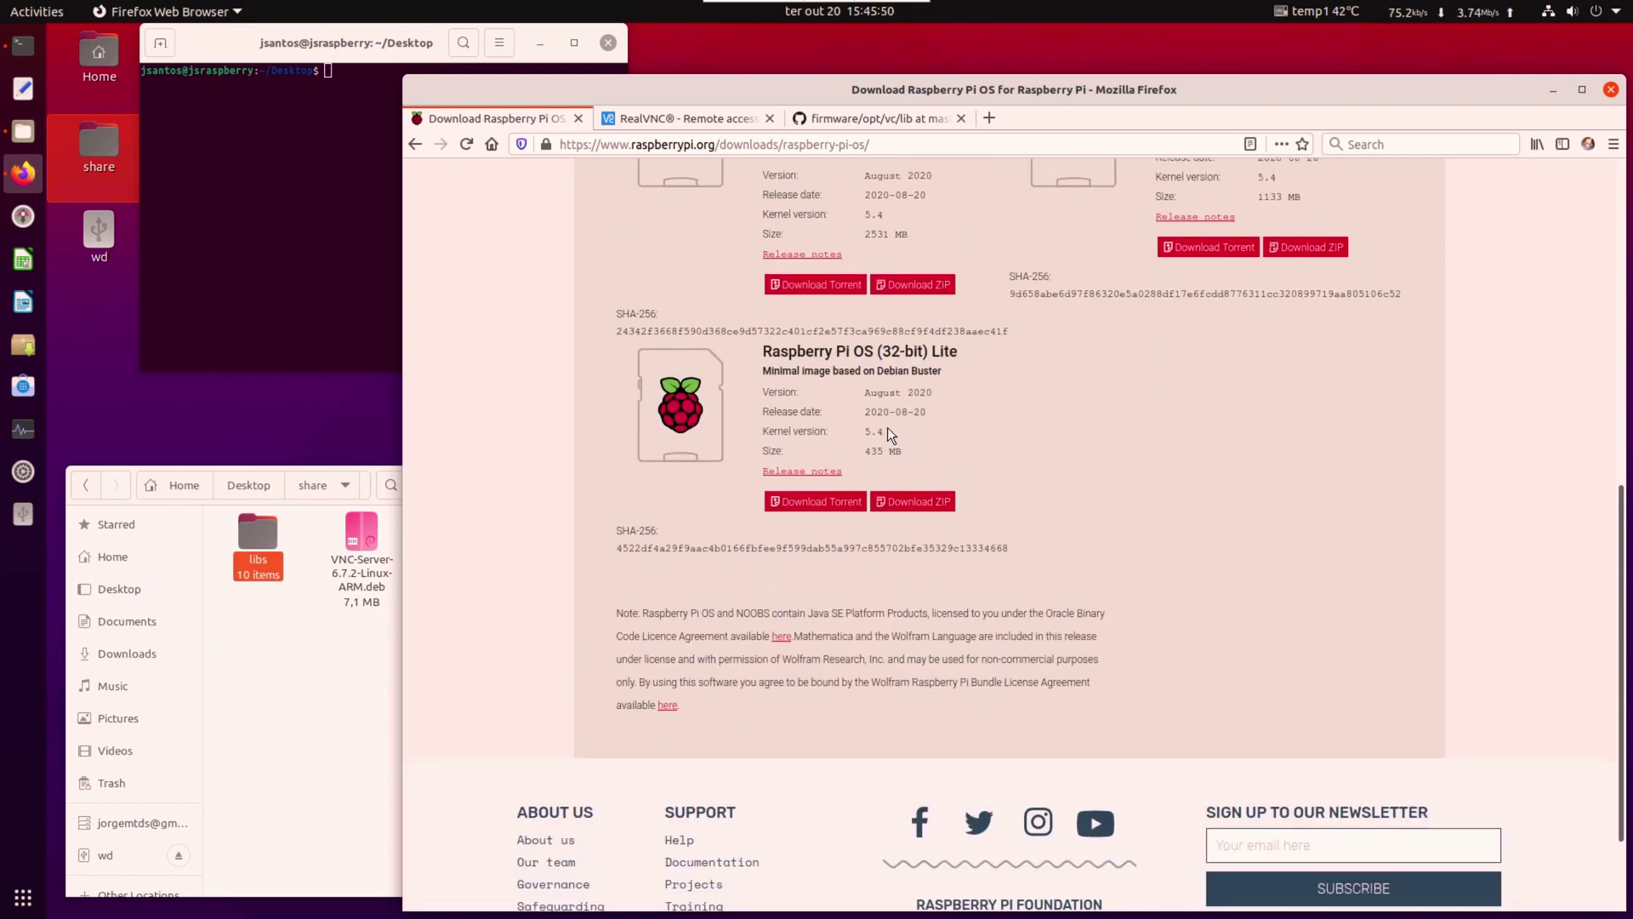
scroll(886, 428, up, 10)
scroll(887, 427, up, 3)
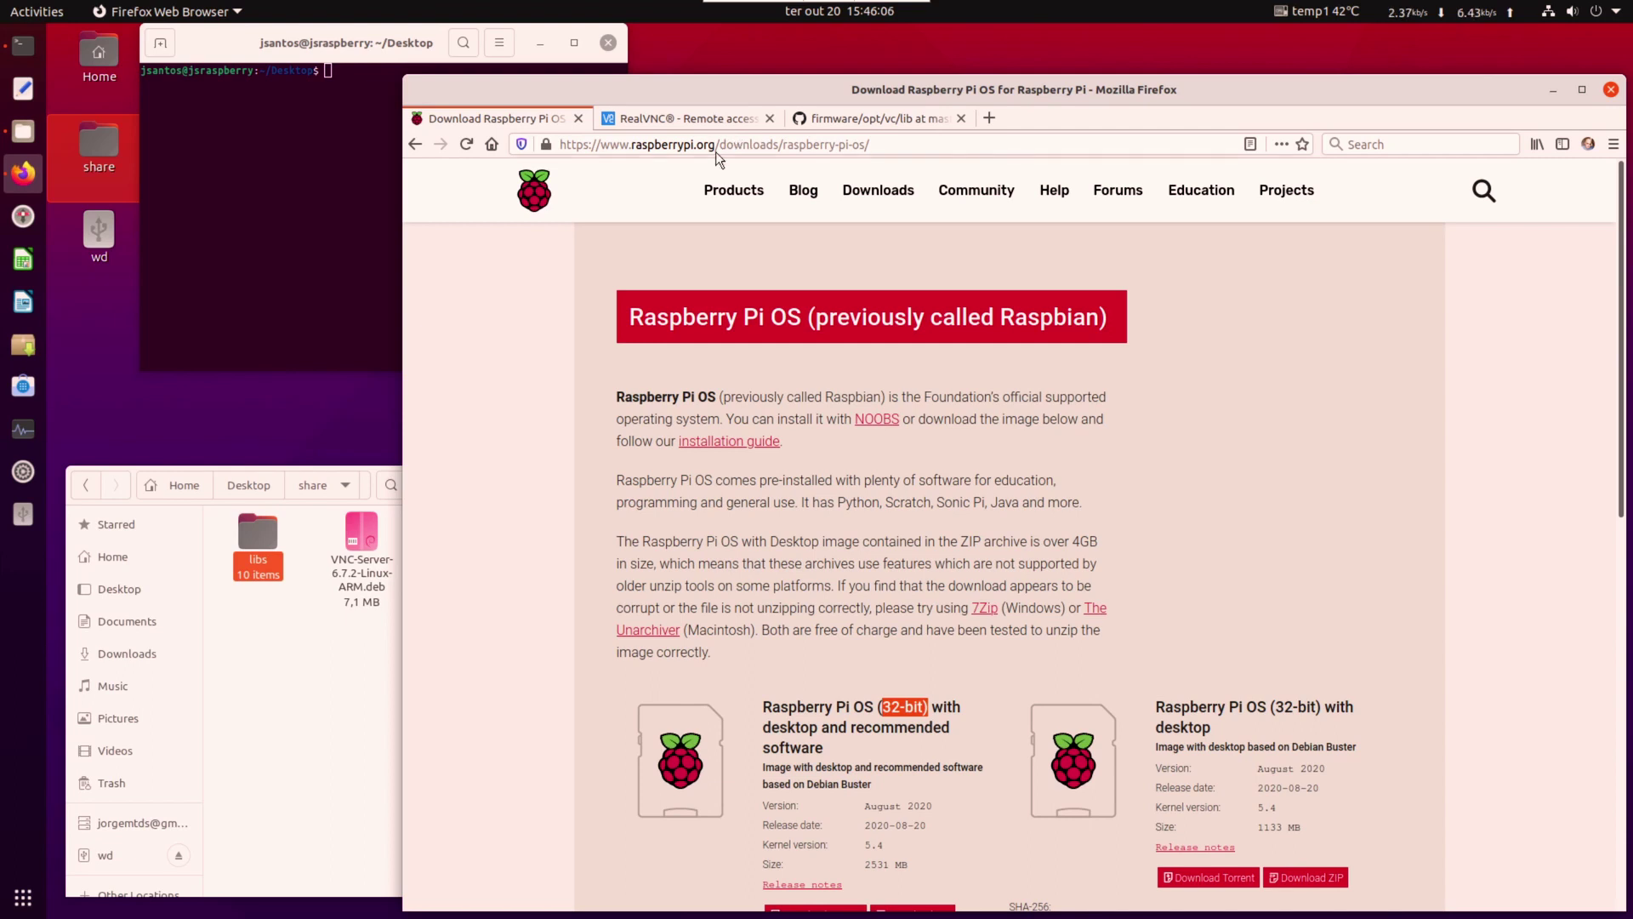
Run neofetch to show Ubuntu 20.10 aarch64 on the Raspberry Pi 4 Model B
click(356, 44)
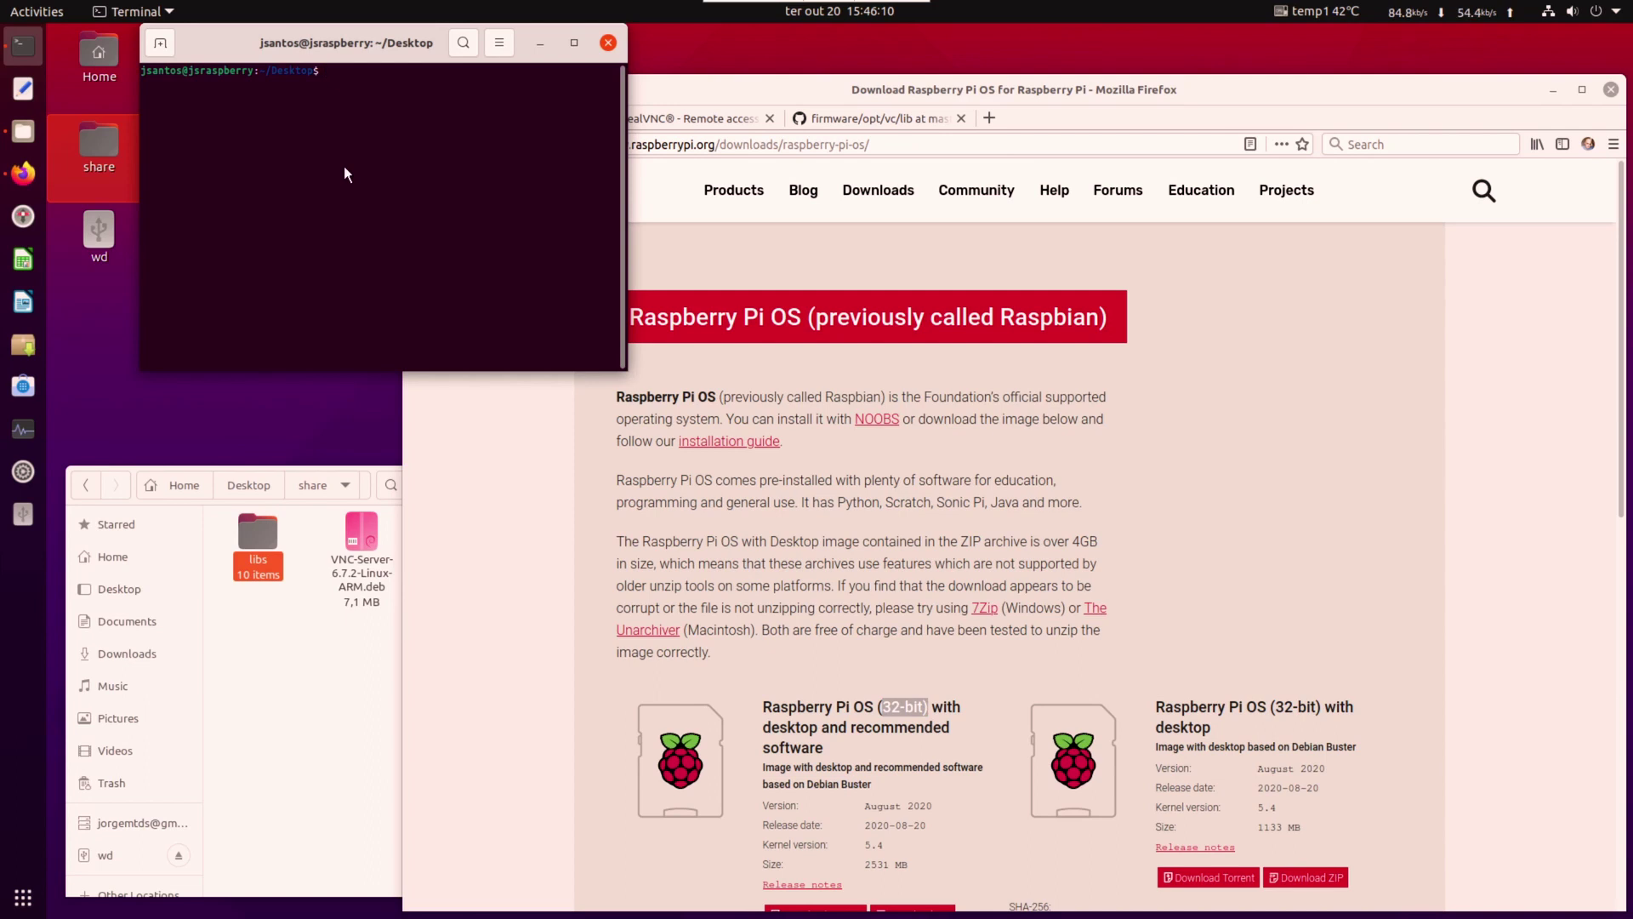
text(neofetch)
key(Return)
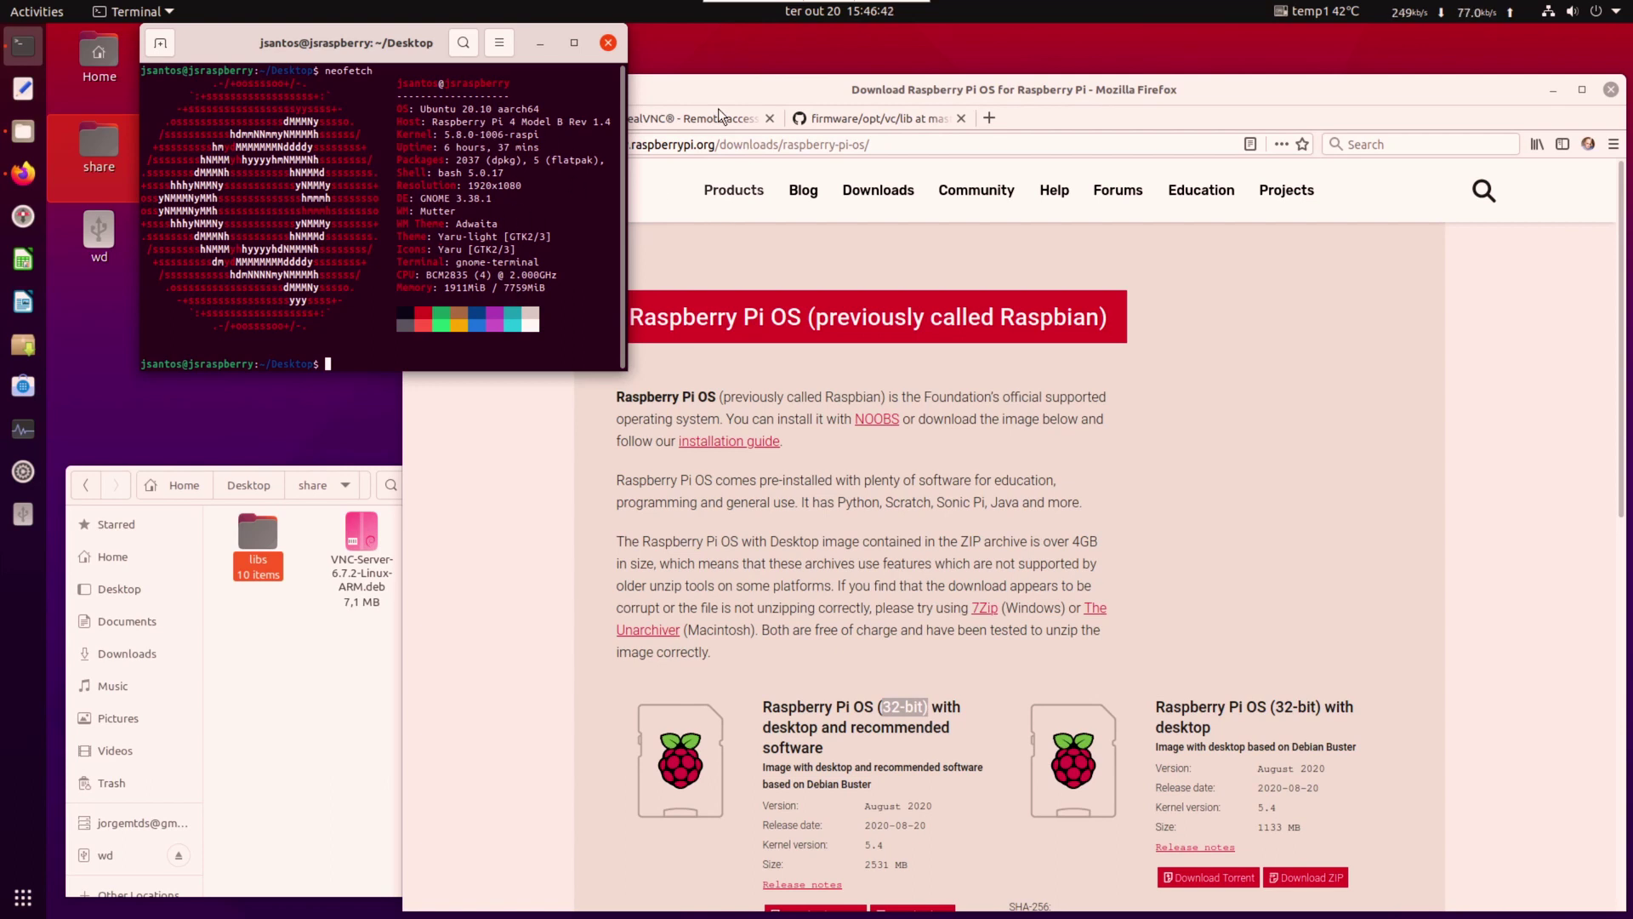
On the RealVNC site, go through Products > VNC Connect > Download > VNC Server to the Raspberry Pi download
click(719, 83)
click(690, 118)
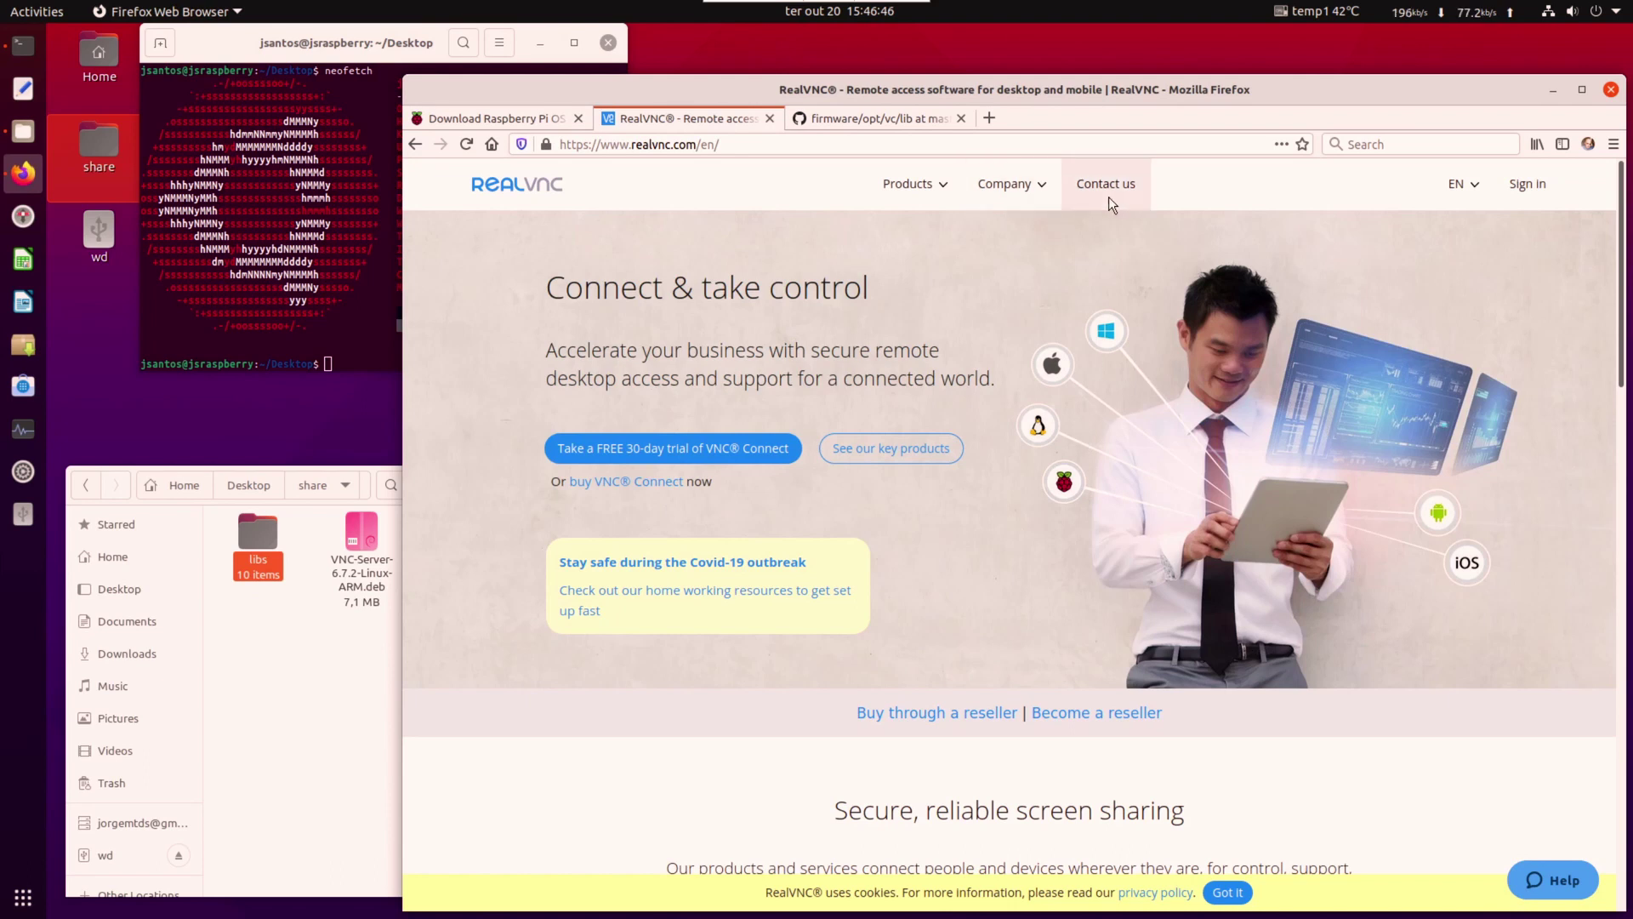
click(931, 184)
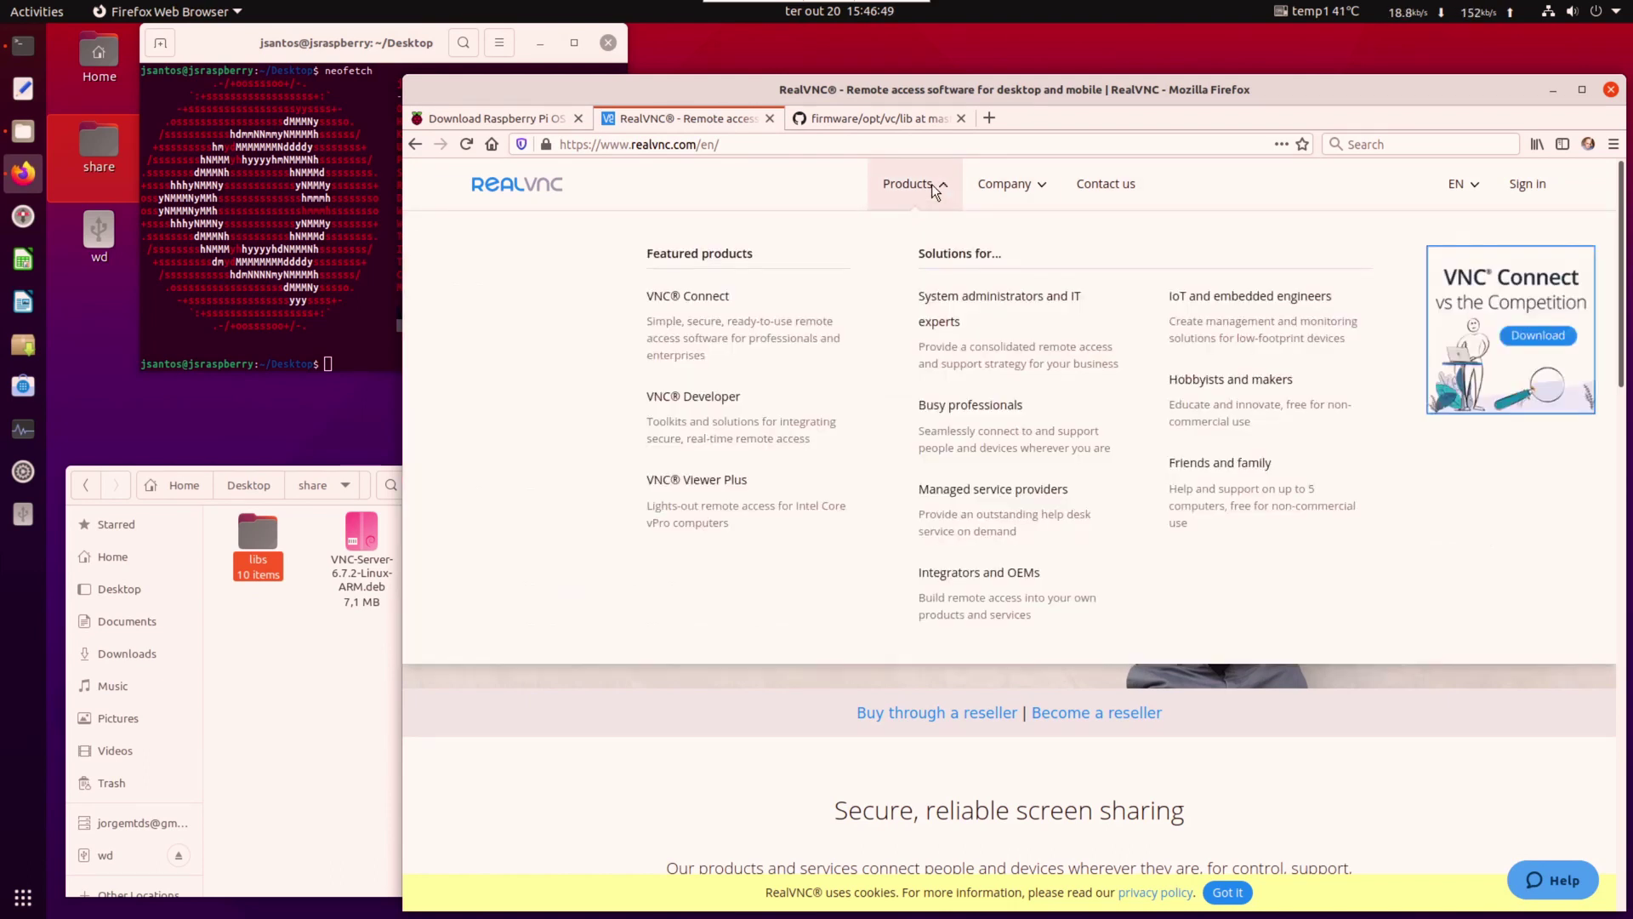
click(701, 298)
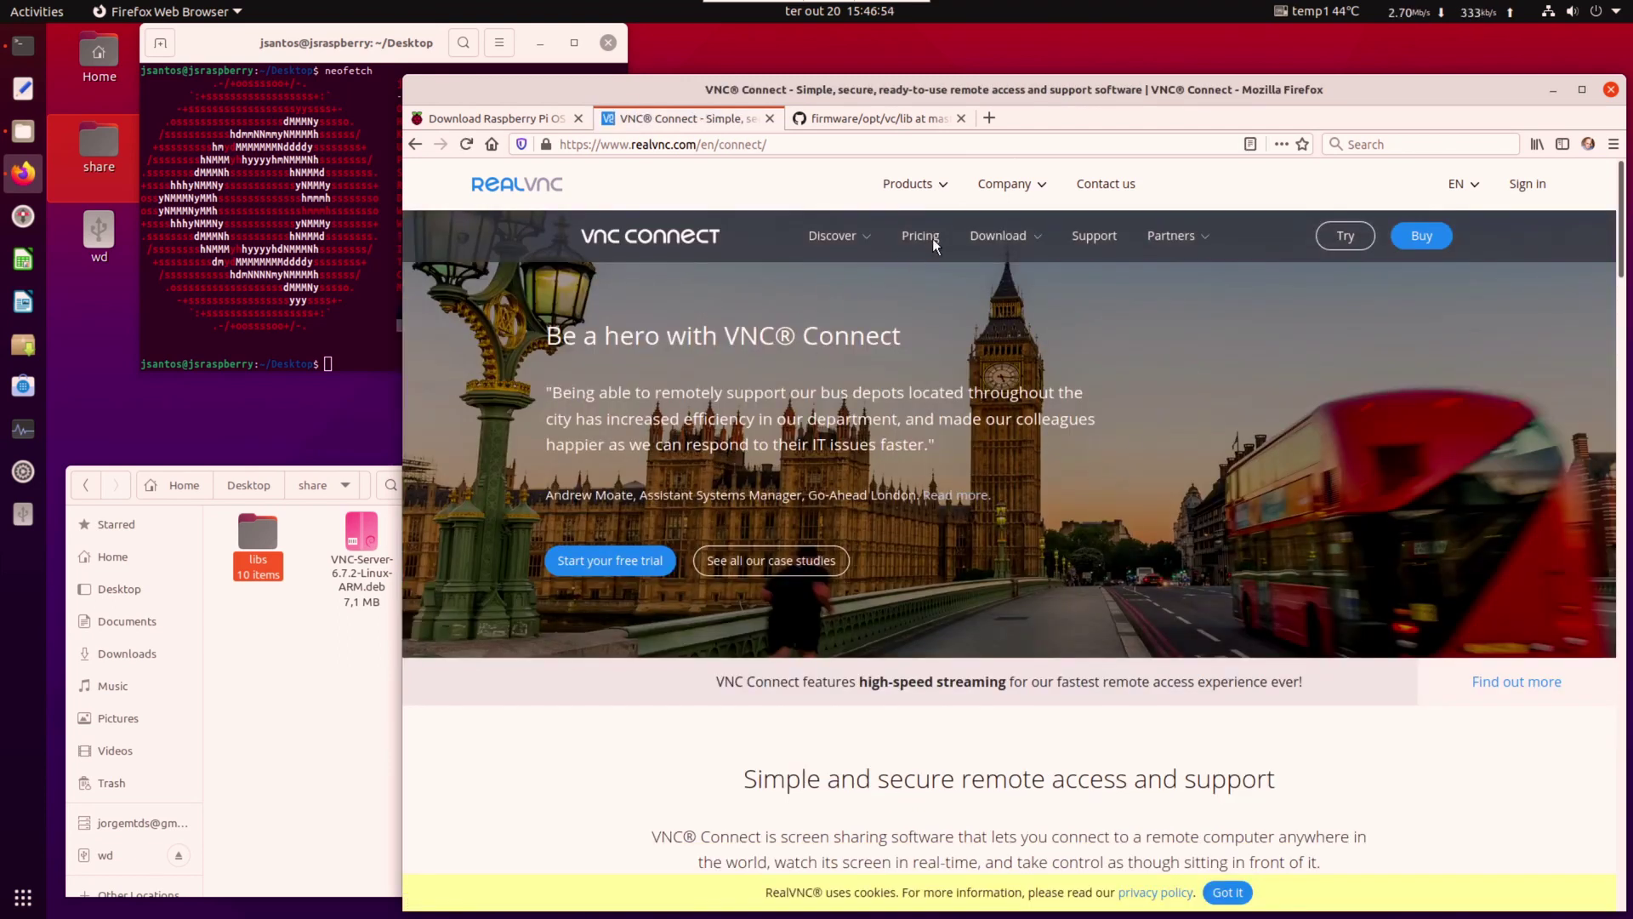
click(1017, 236)
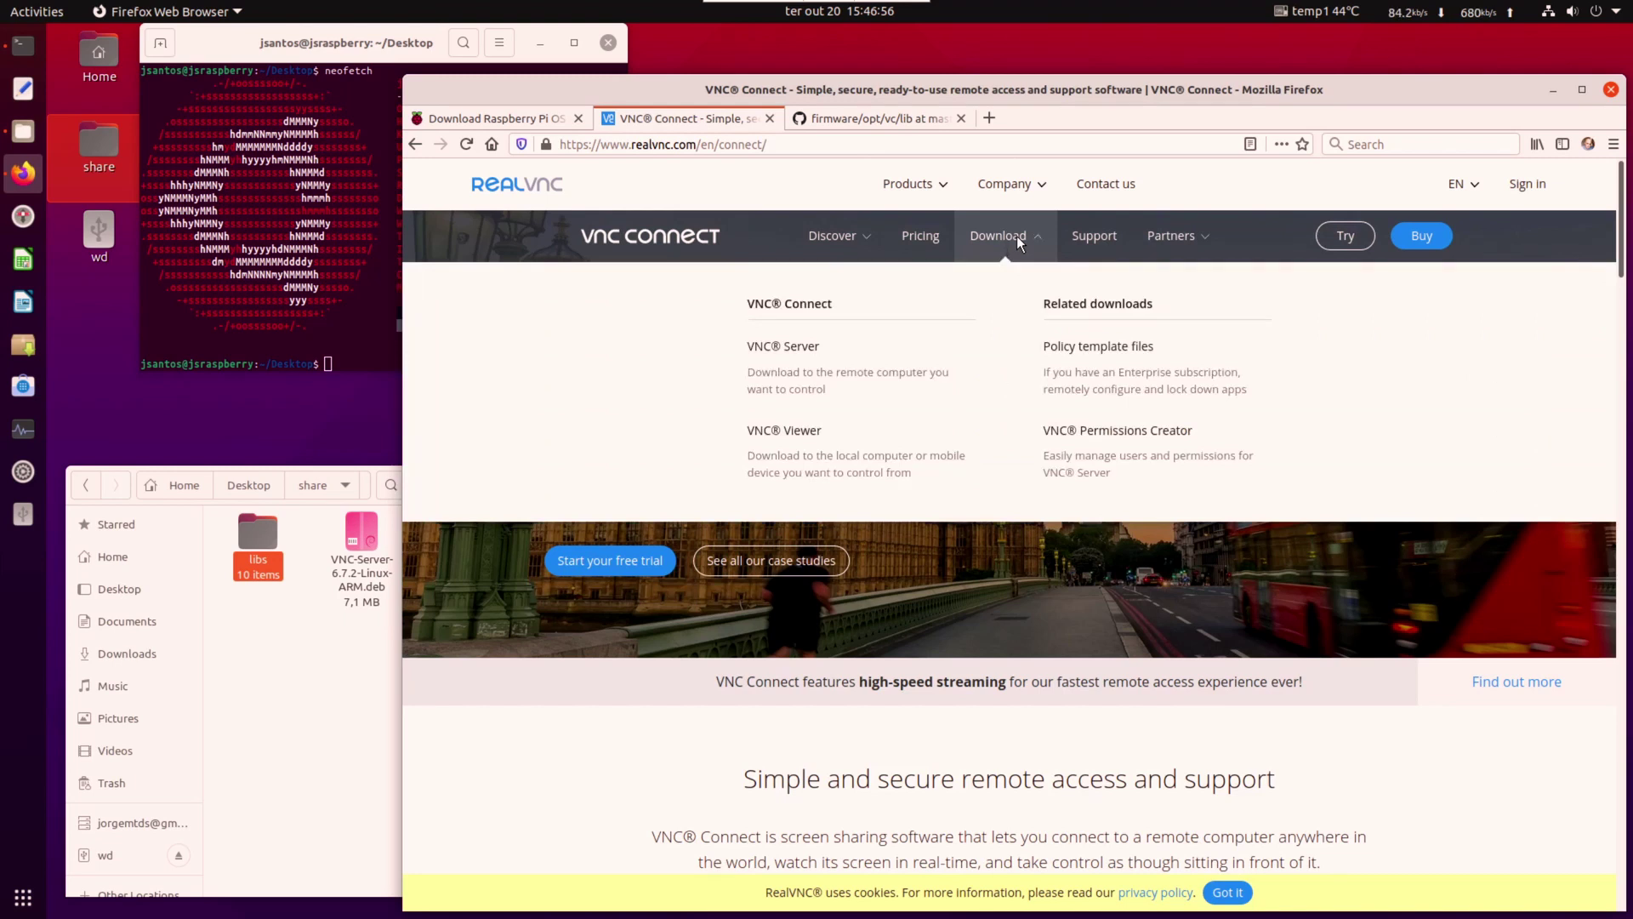
click(802, 348)
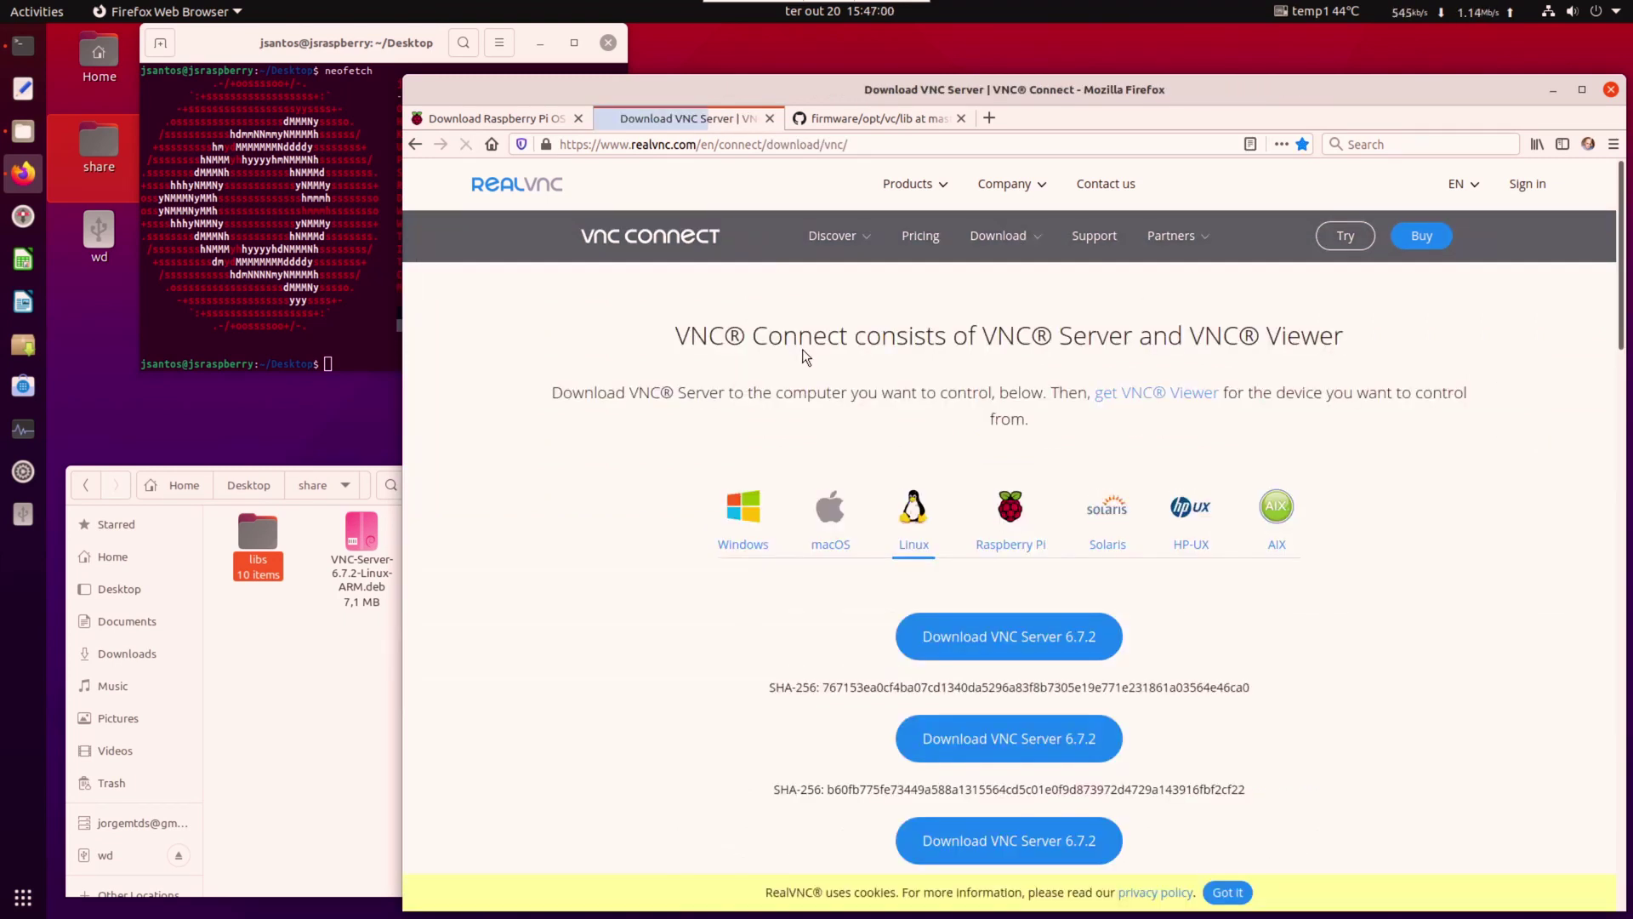
click(1009, 504)
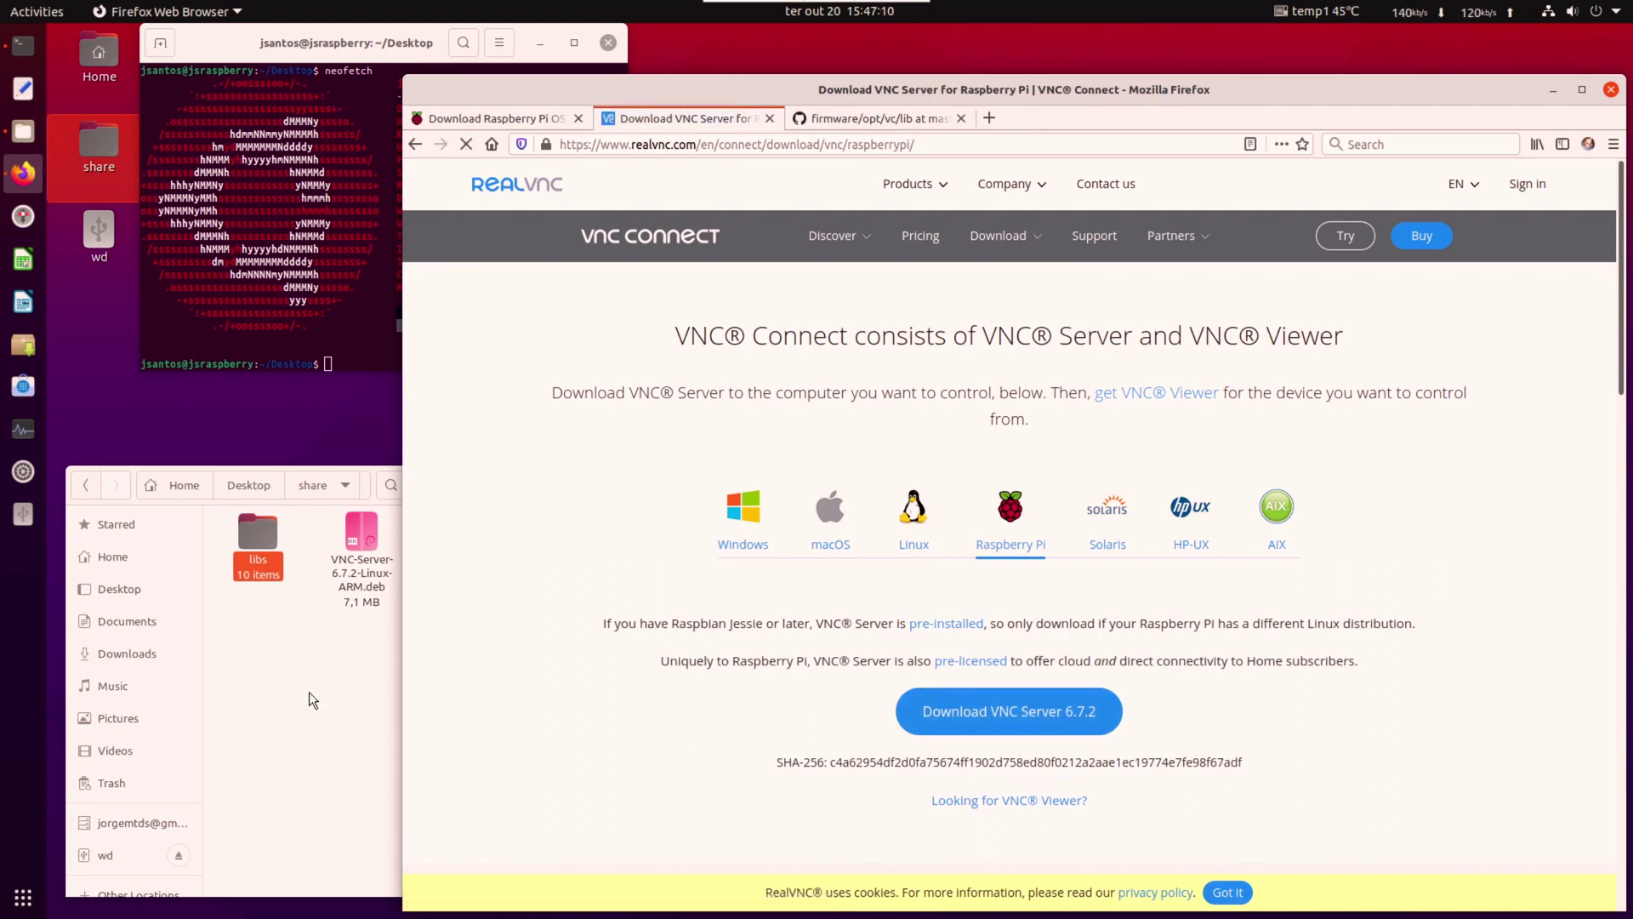
Select VNC-Server-6.7.2-Linux-ARM.deb in the share folder, then raise the terminal
click(366, 535)
click(366, 536)
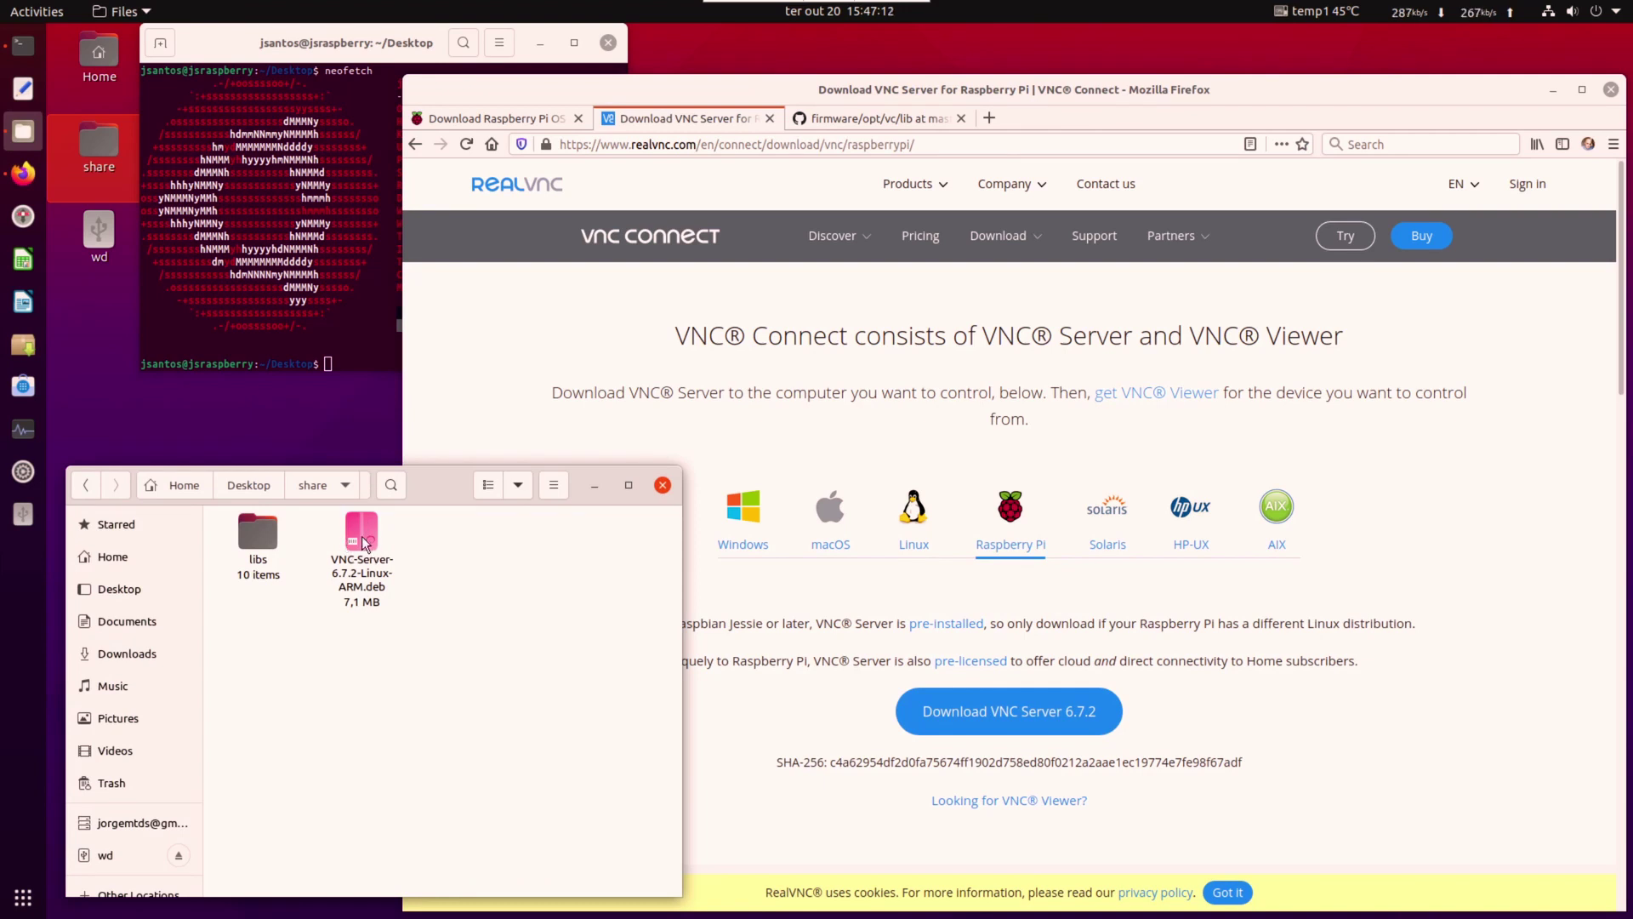
click(361, 535)
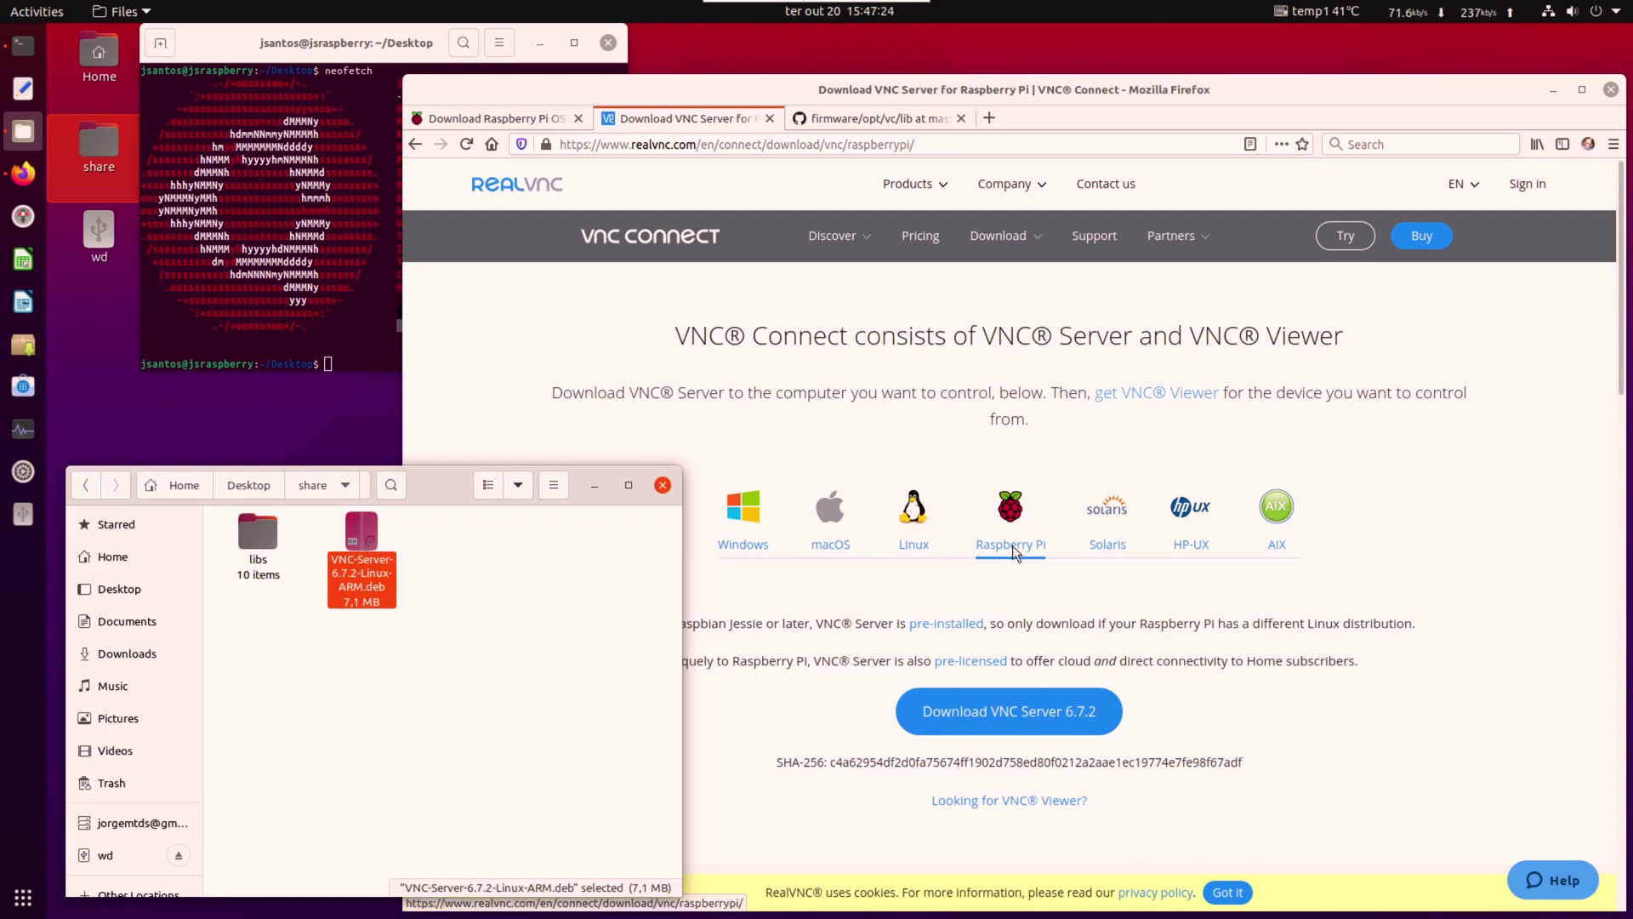
click(364, 60)
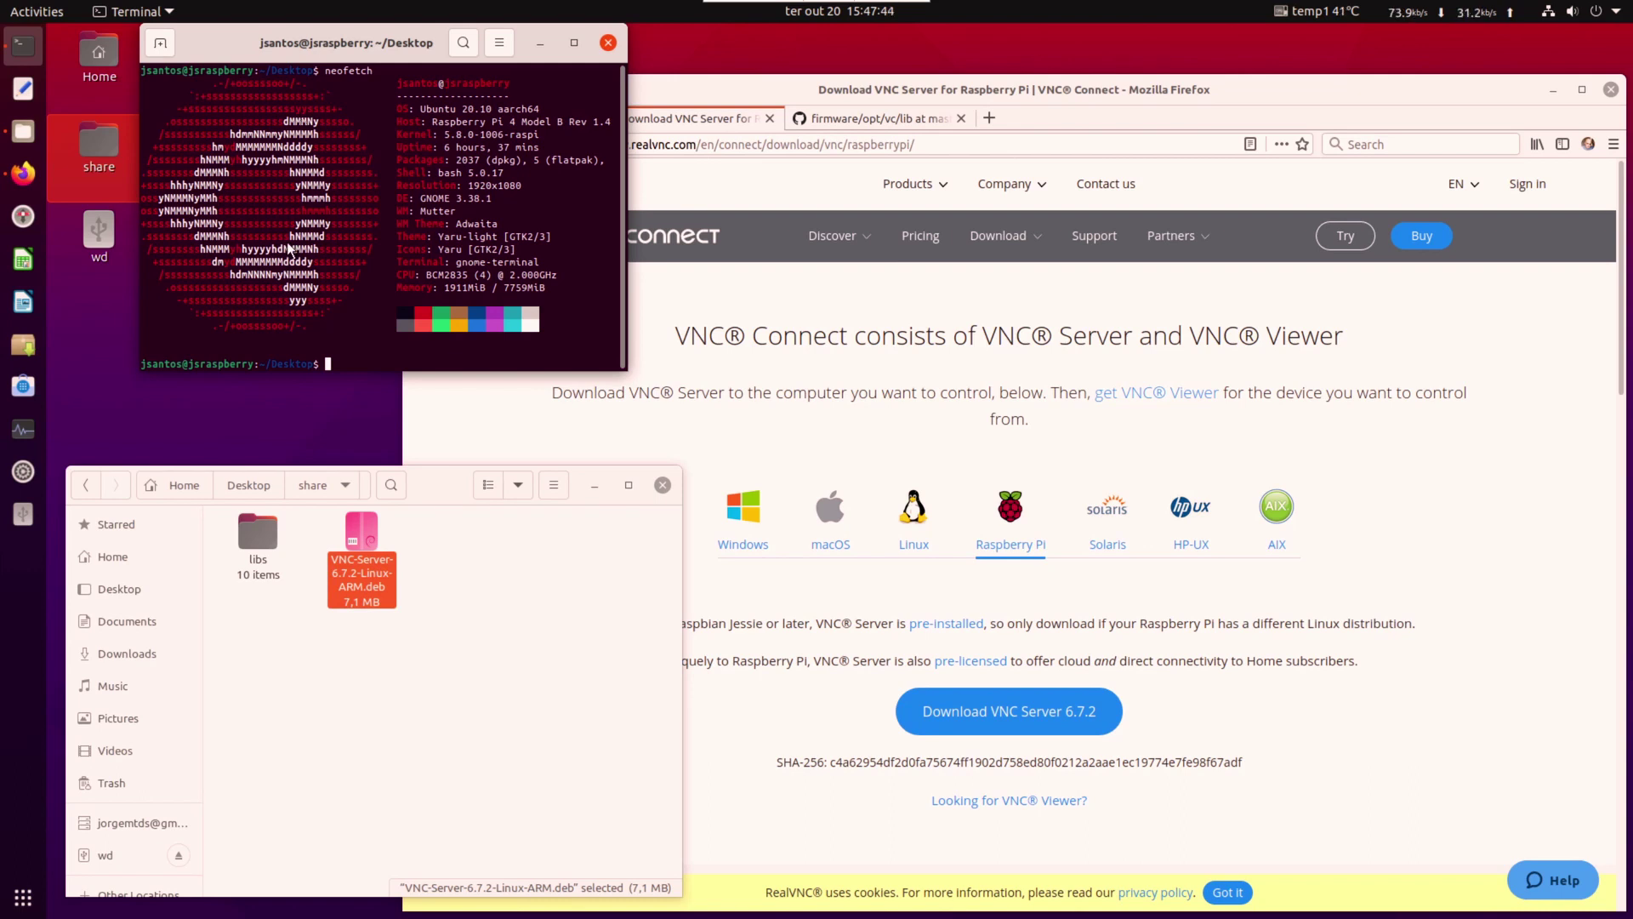
Run sudo dpkg --print-foreign-architectures with the sudo password, then sudo dpkg --add-architecture armhf
key(ctrl+shift+v)
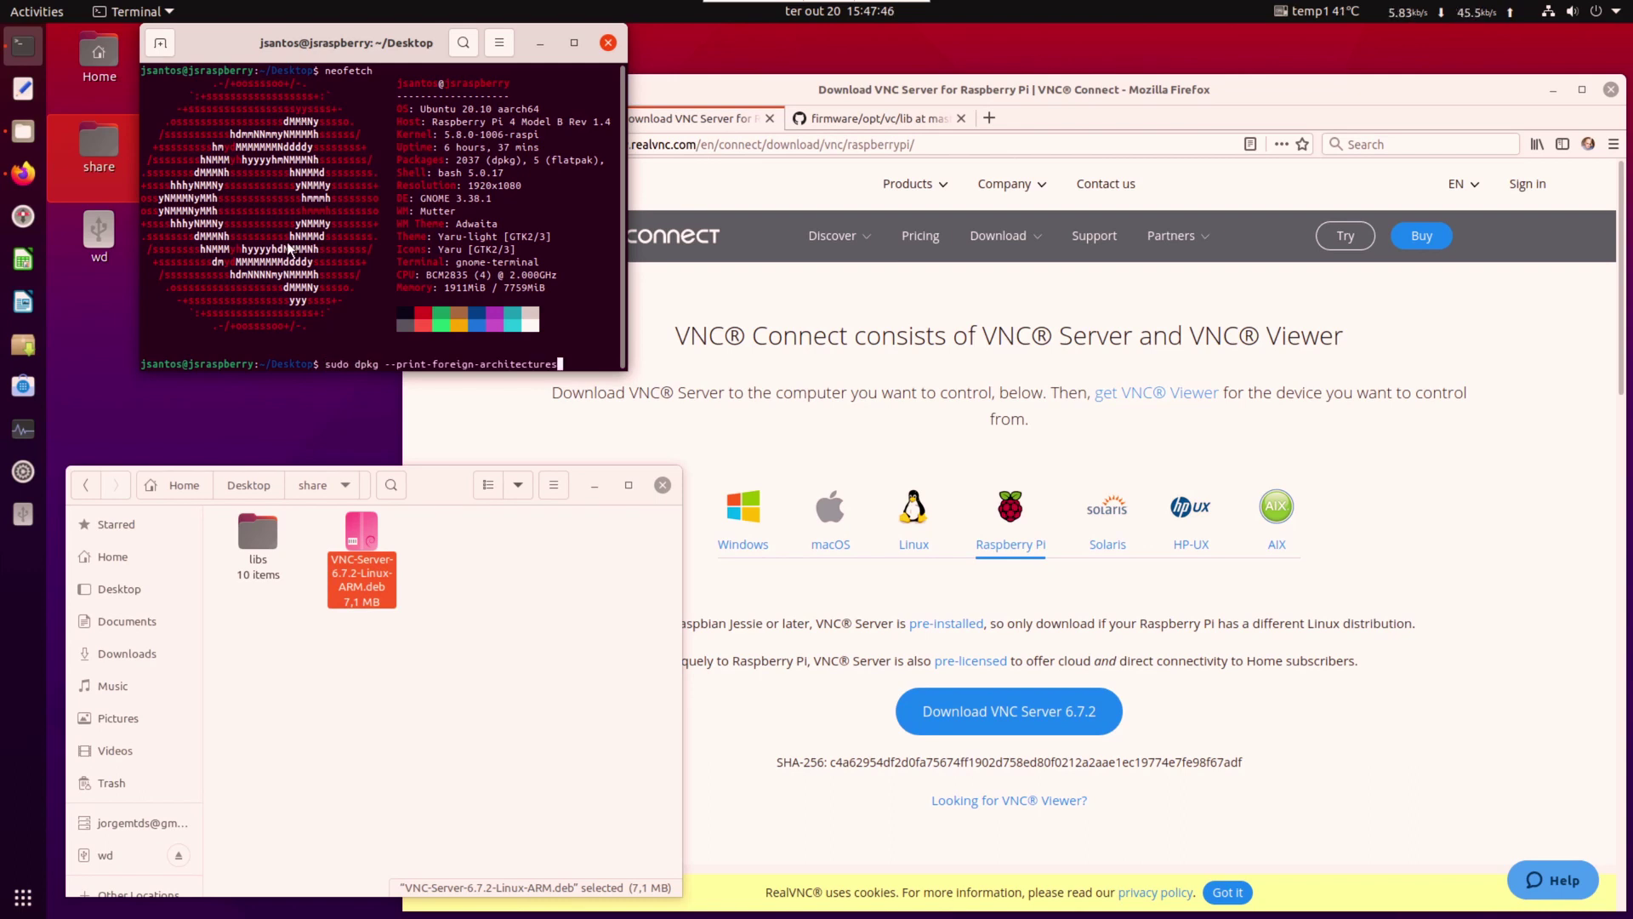
key(Return)
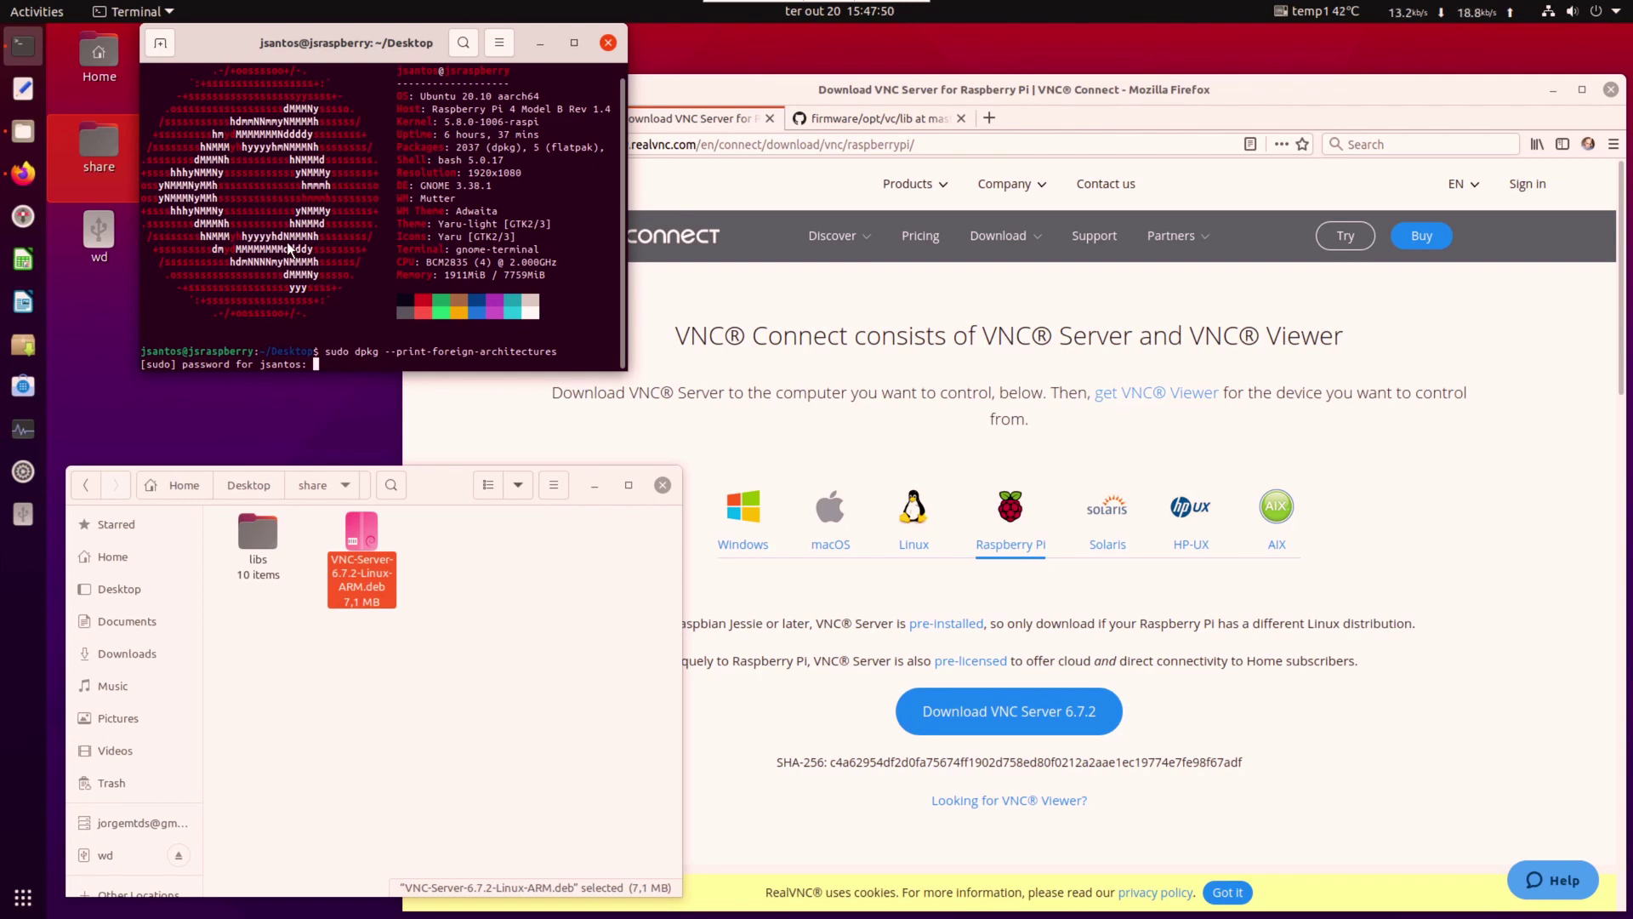
key(Return)
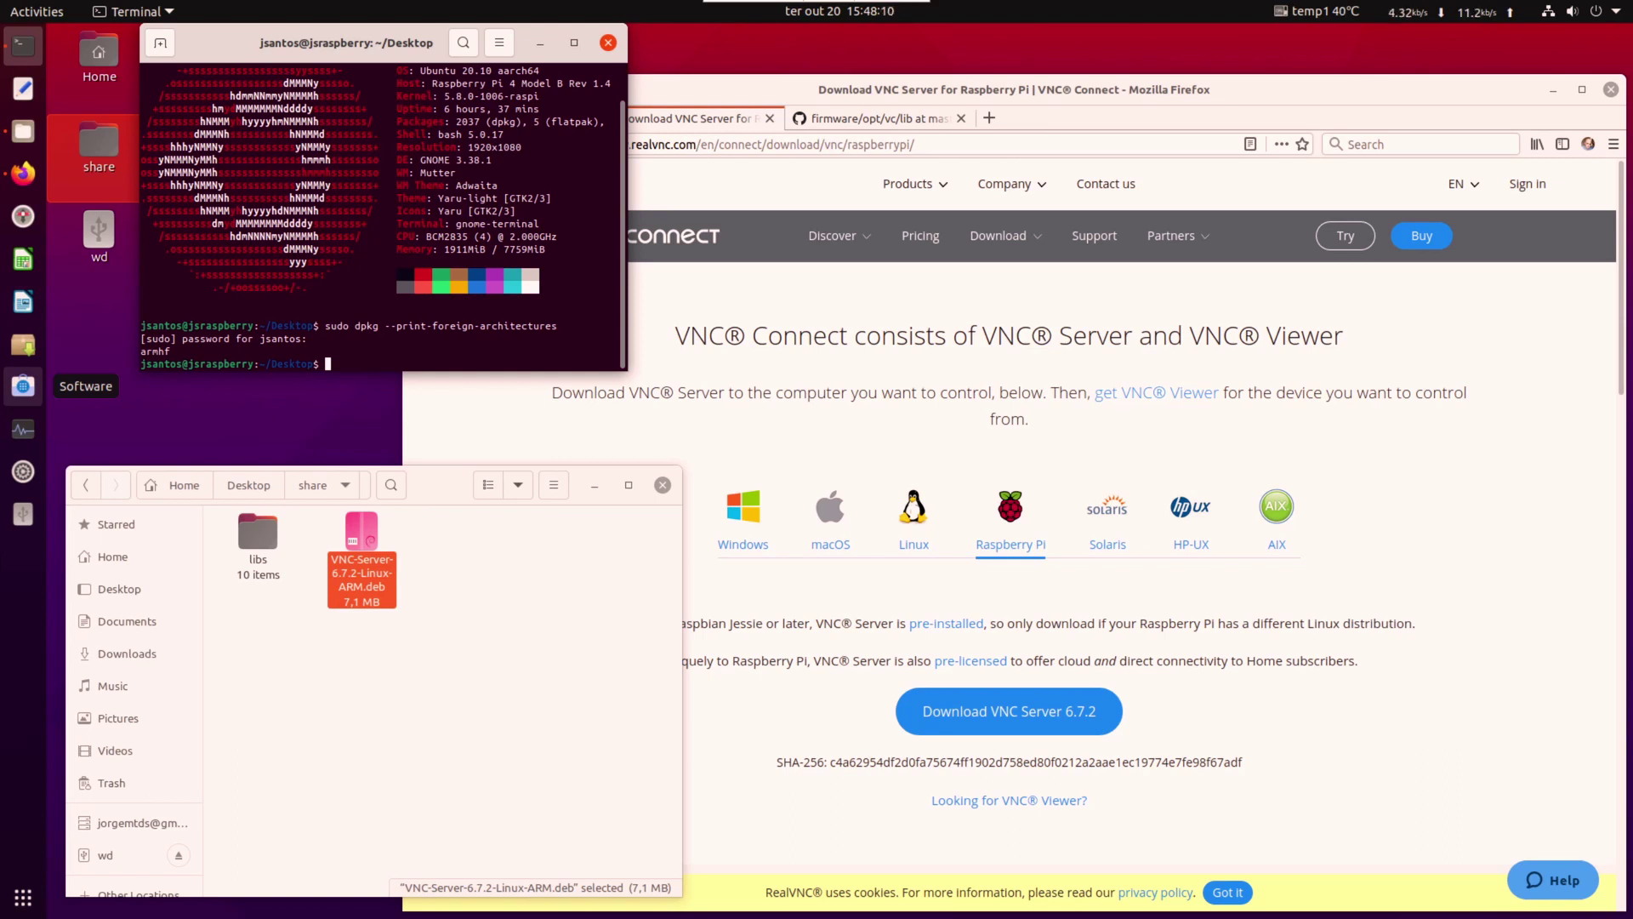
text(sudo dpkg --add-architecture armhf)
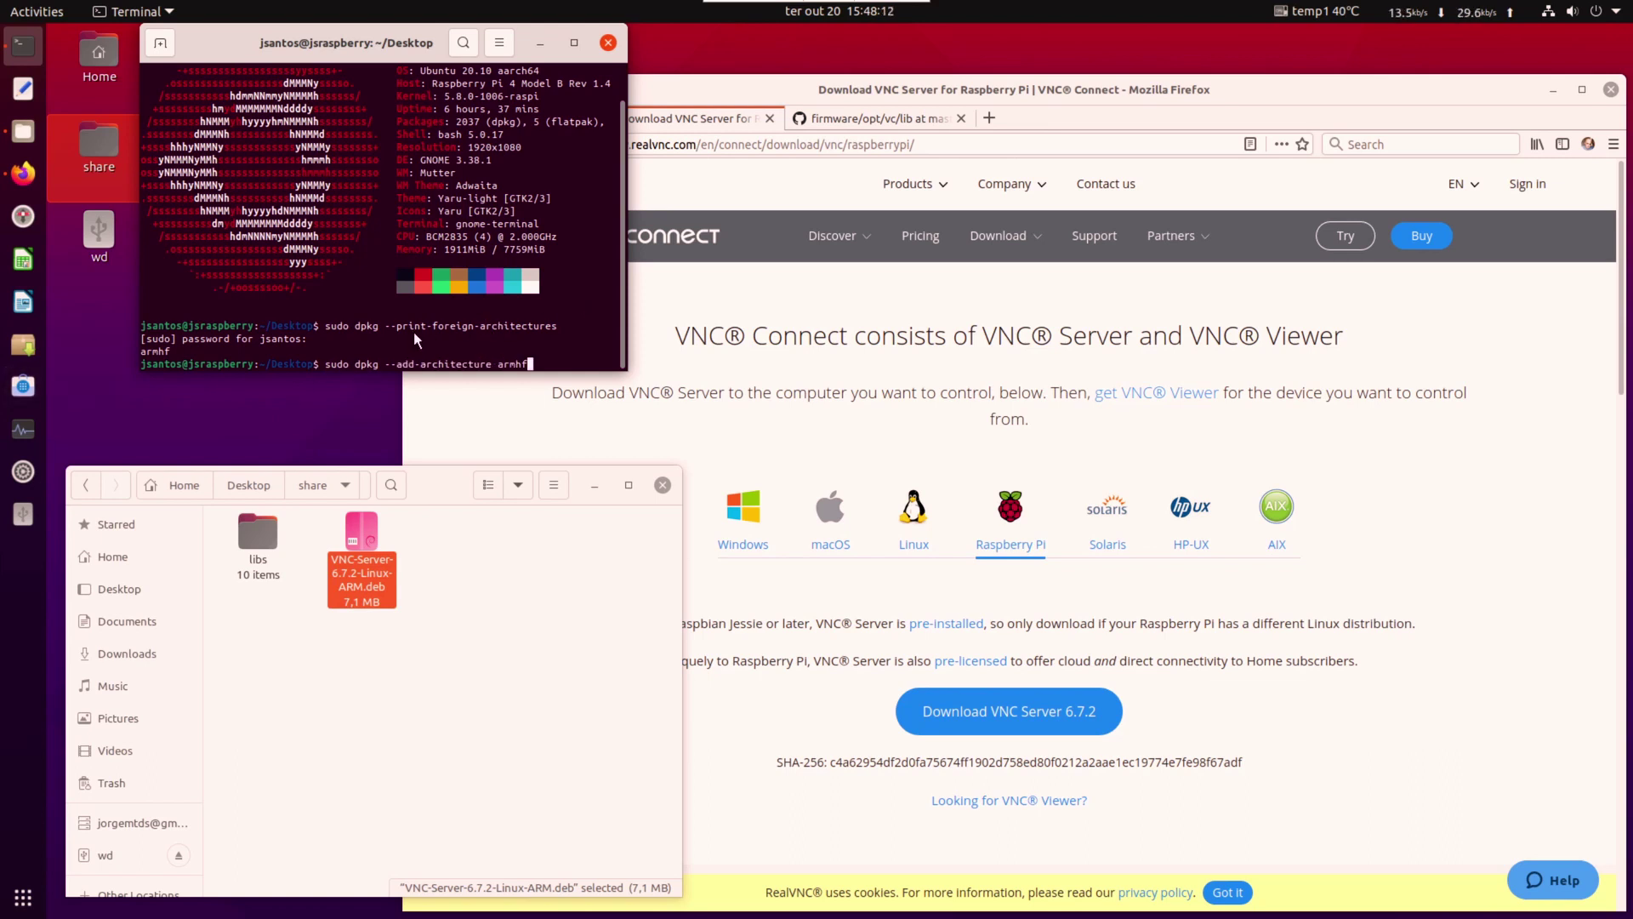
key(Return)
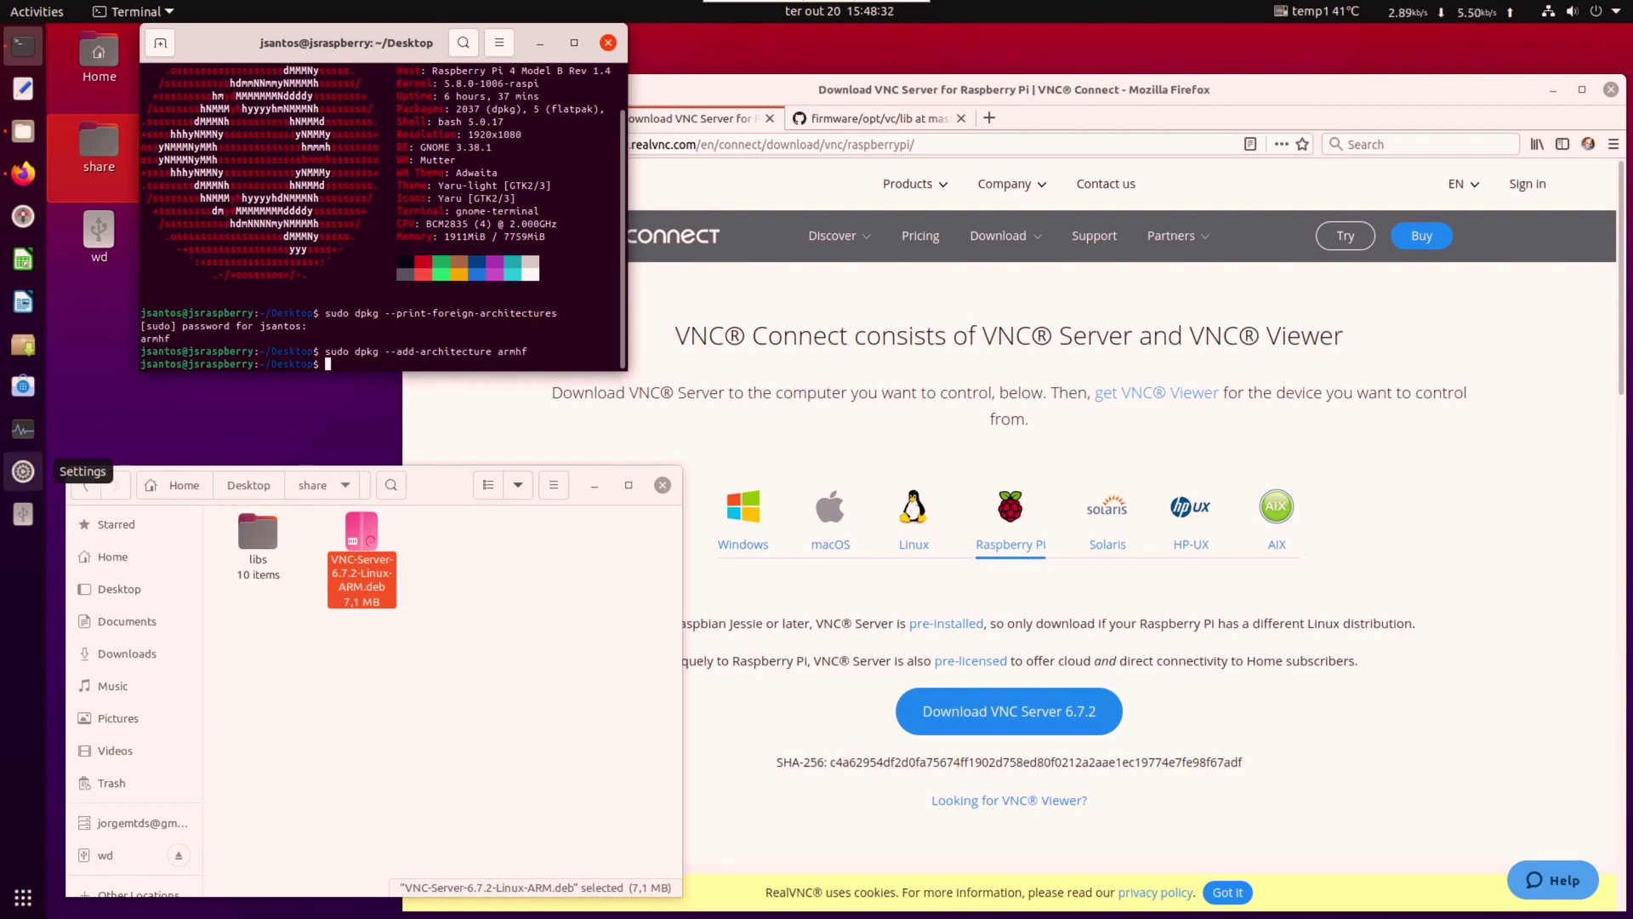
Run sudo apt update, then sudo apt install libx11-6, which is already at 2:1.6.12-1
text(sudo apt update)
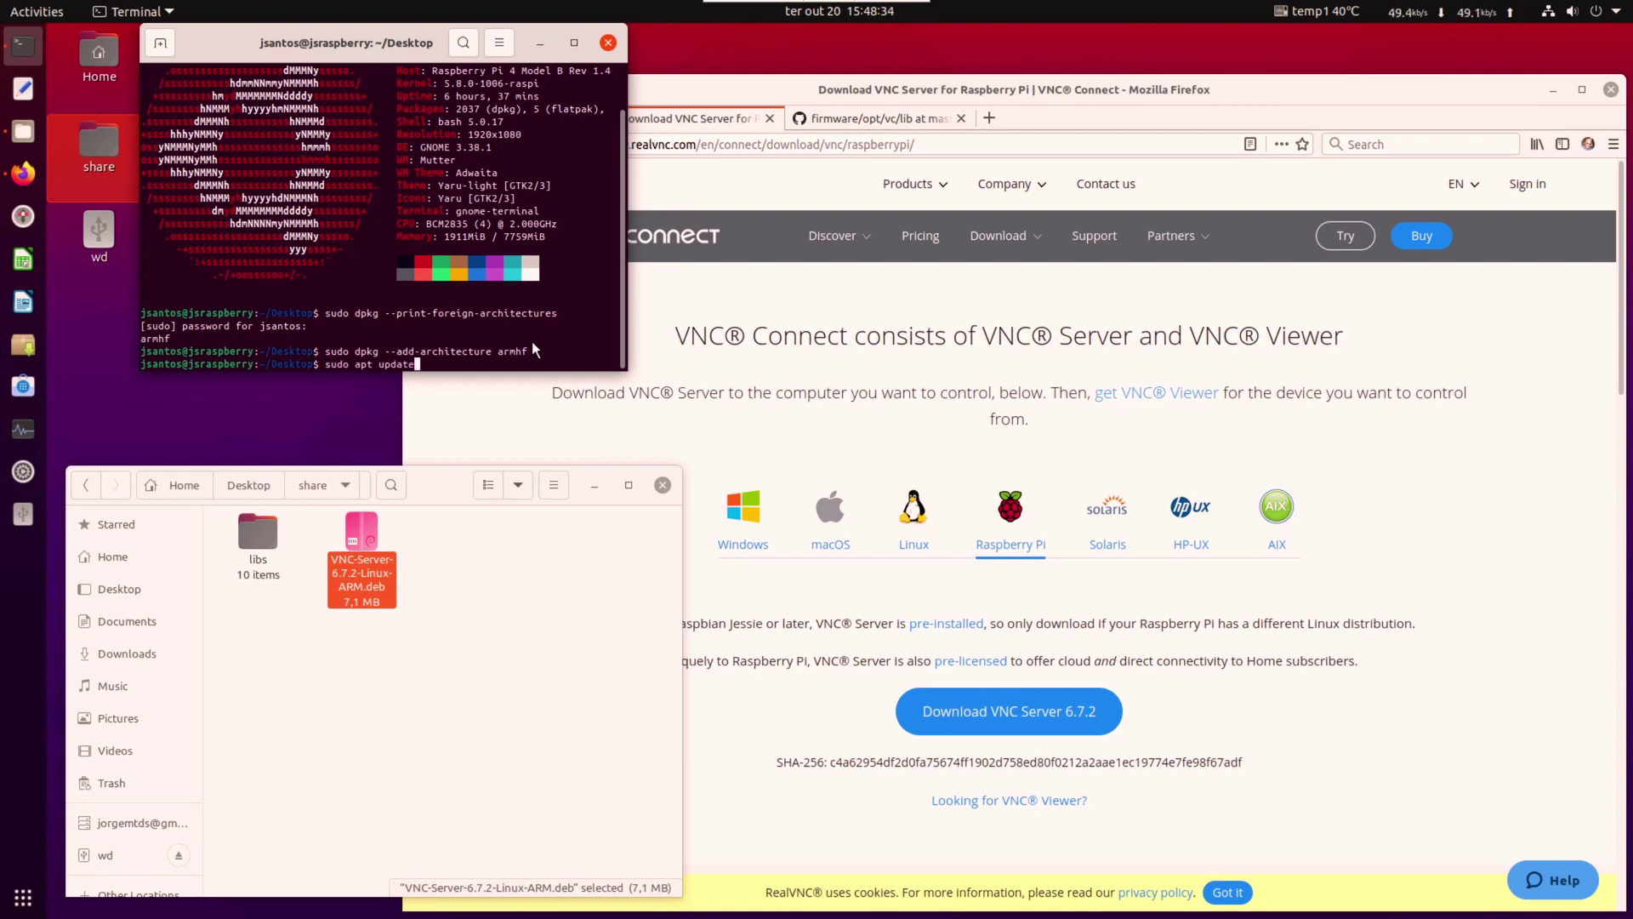
key(Return)
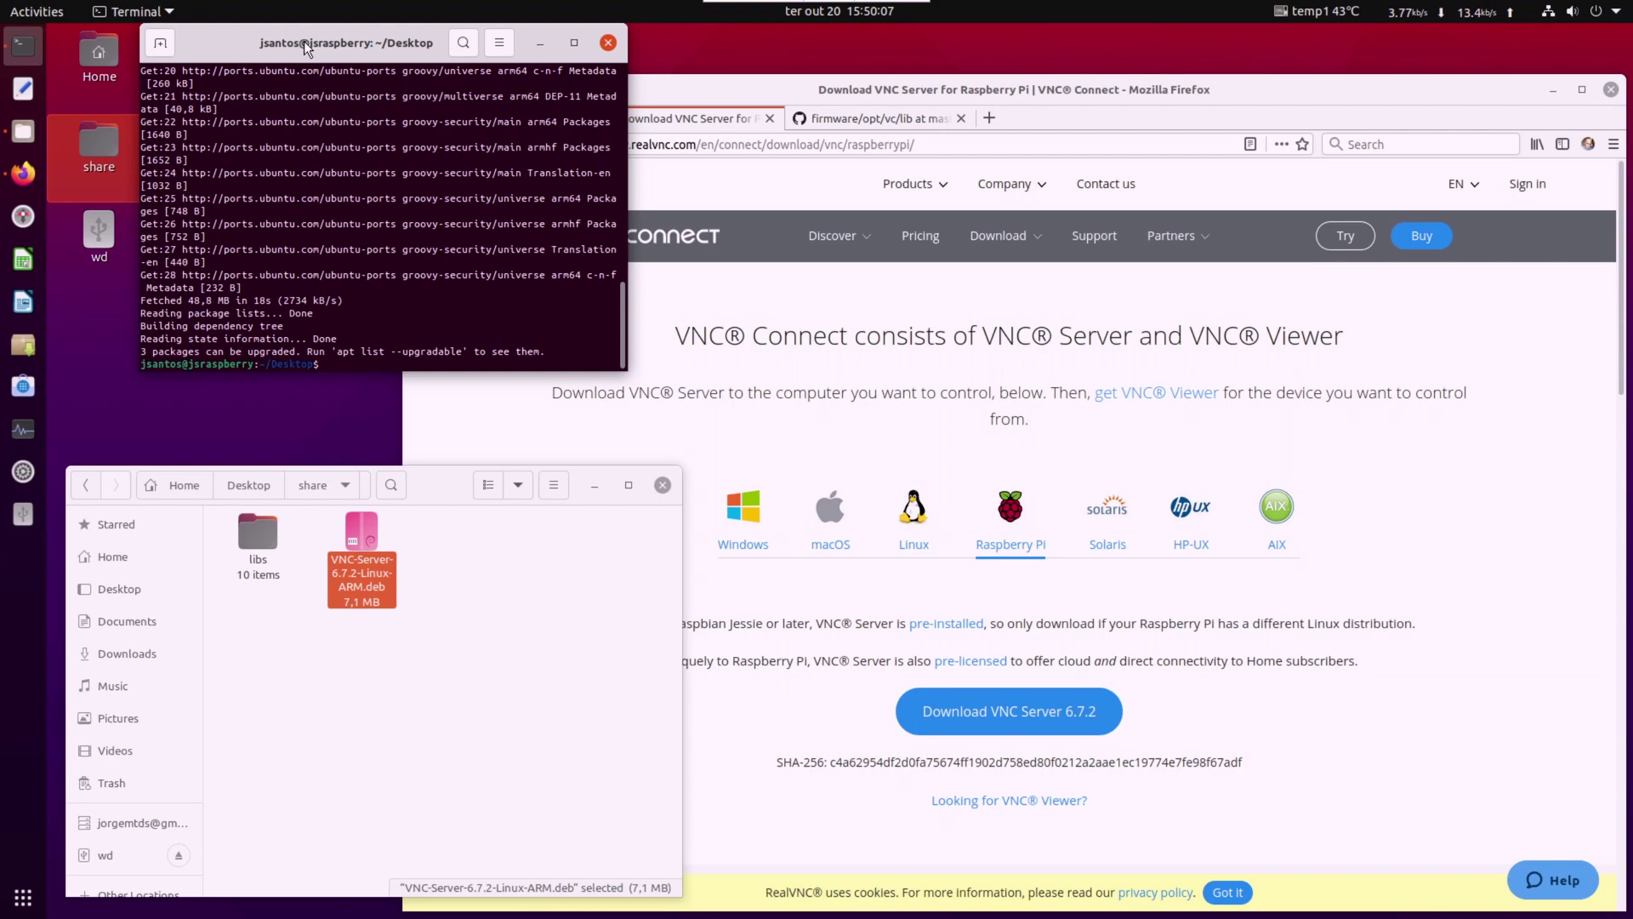
text(sudo apt install libx11-6)
key(Return)
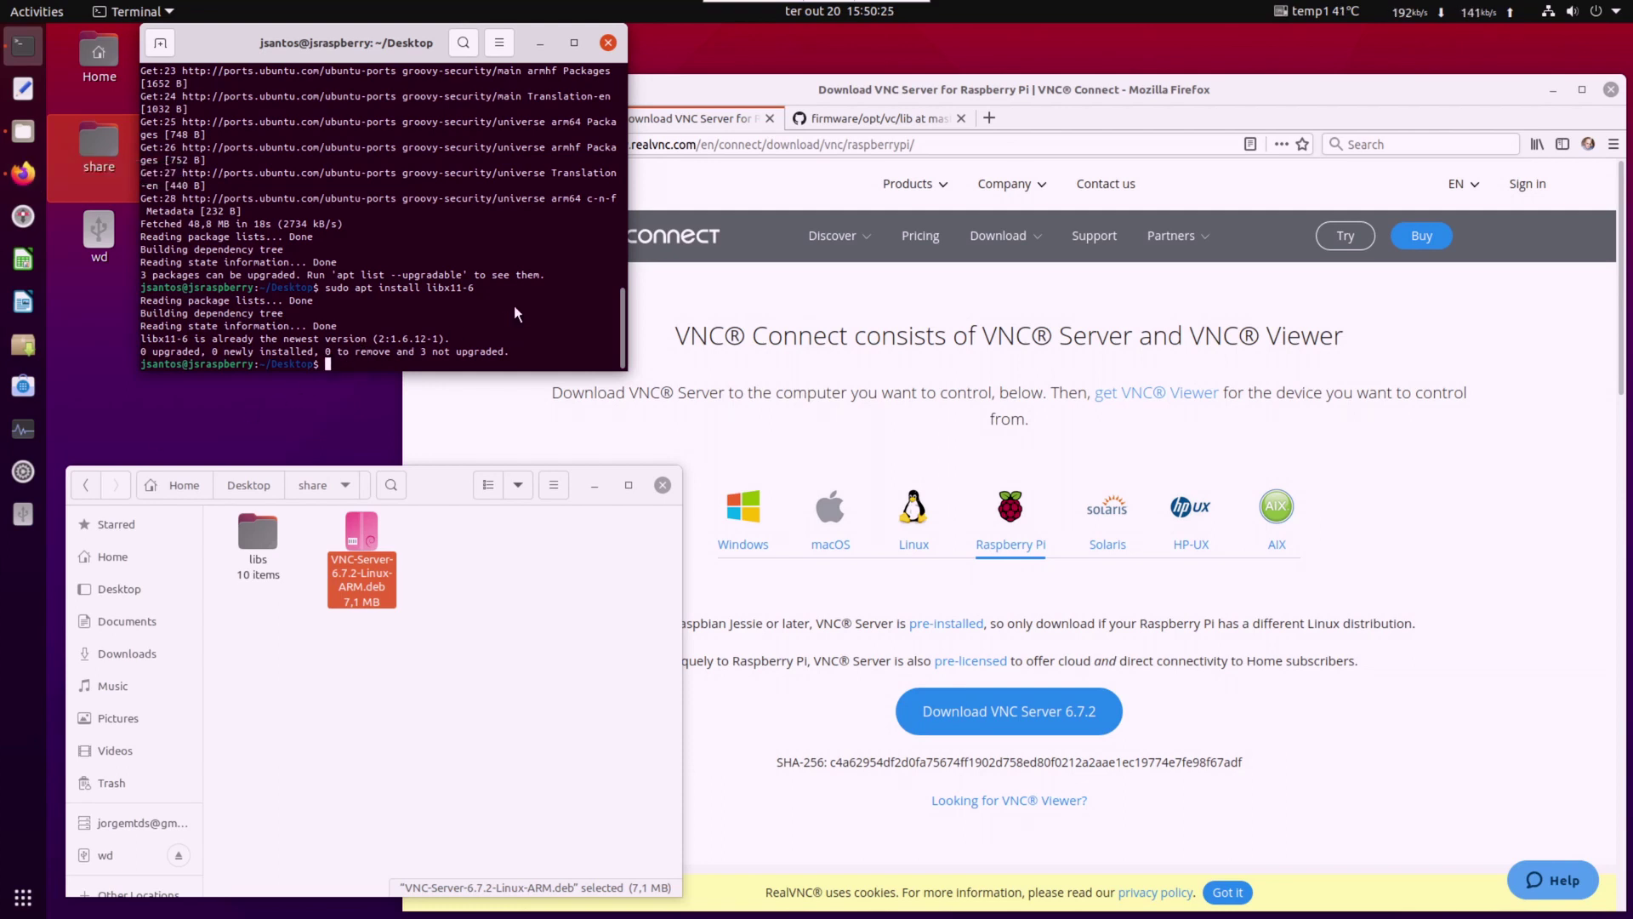
Switch to the GitHub raspberrypi/firmware opt/vc/lib tab and scroll through its file list
click(912, 117)
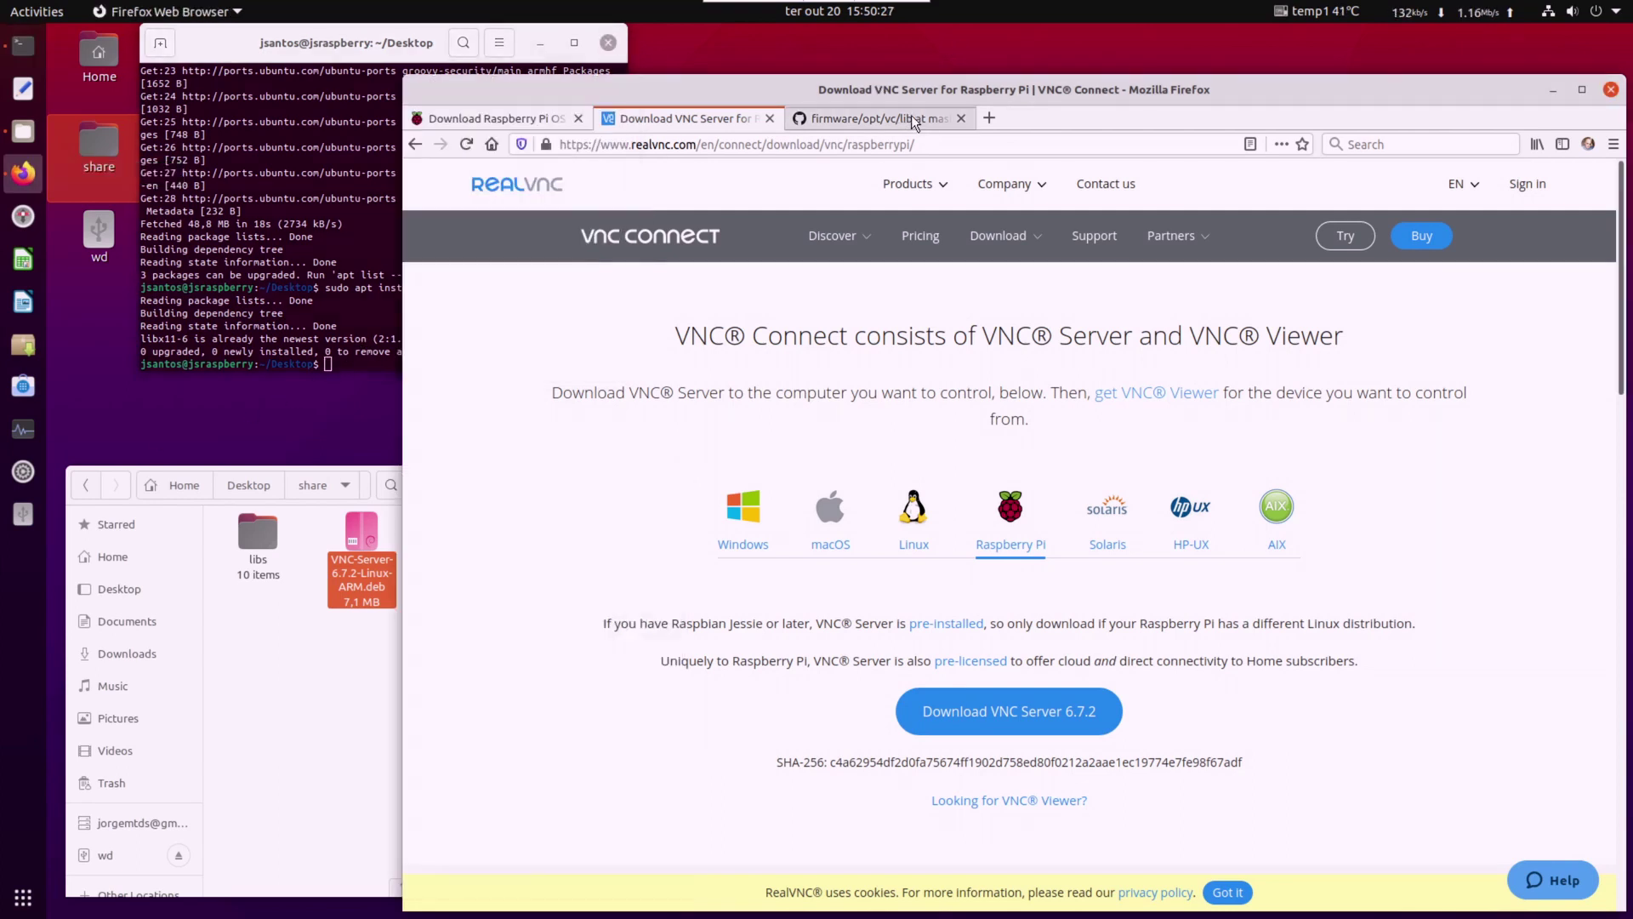
scroll(841, 514, down, 5)
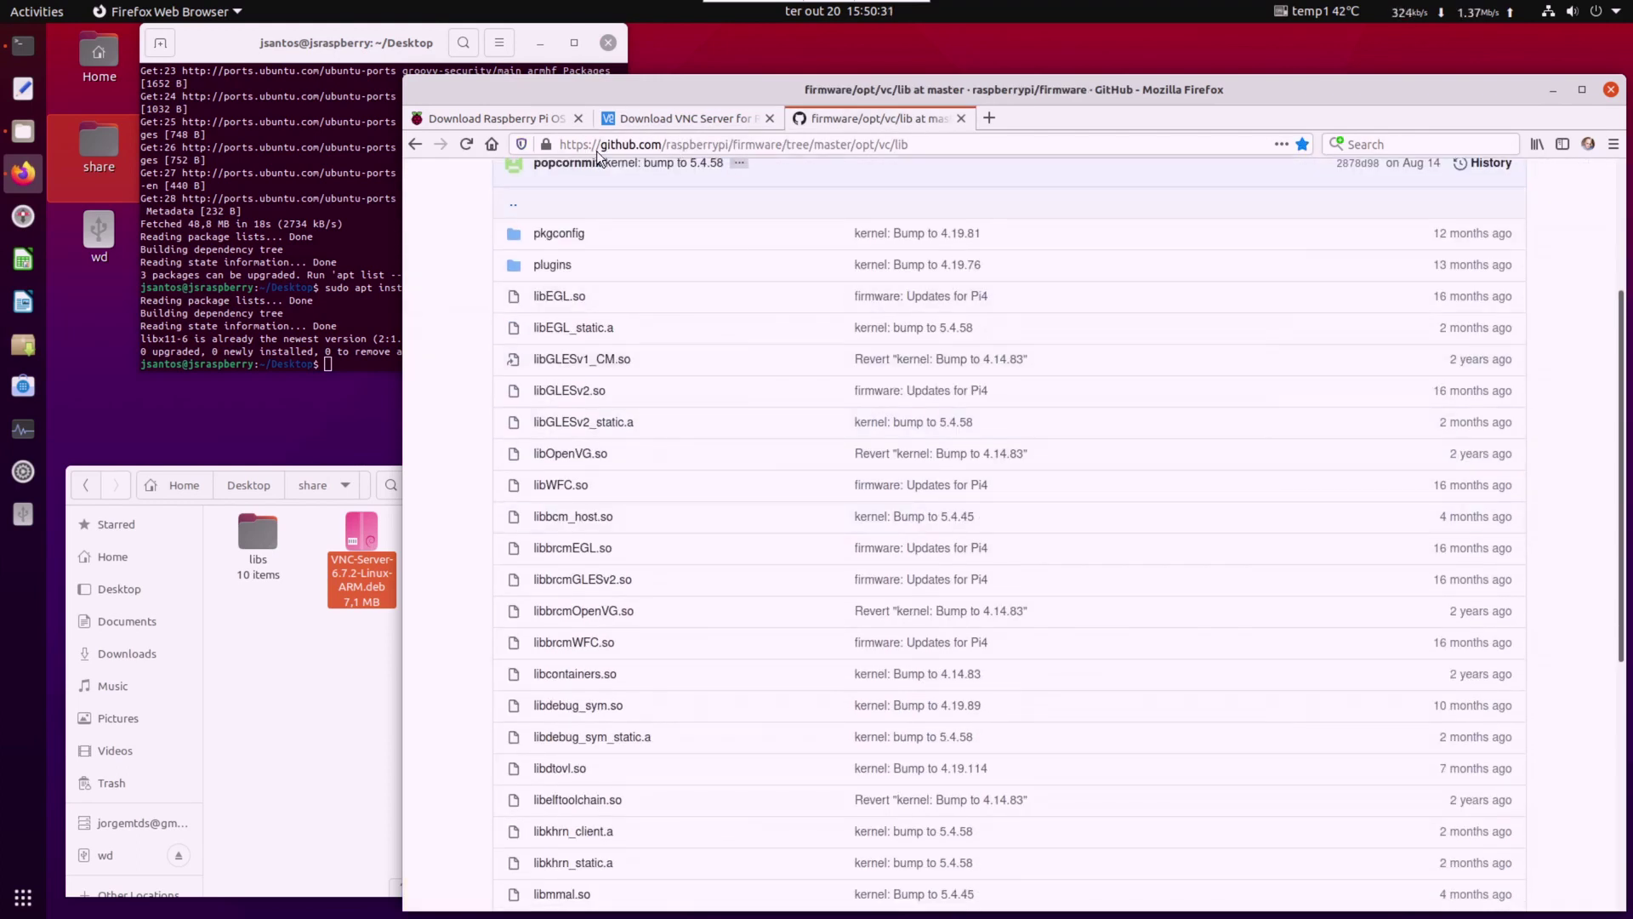
scroll(821, 380, up, 5)
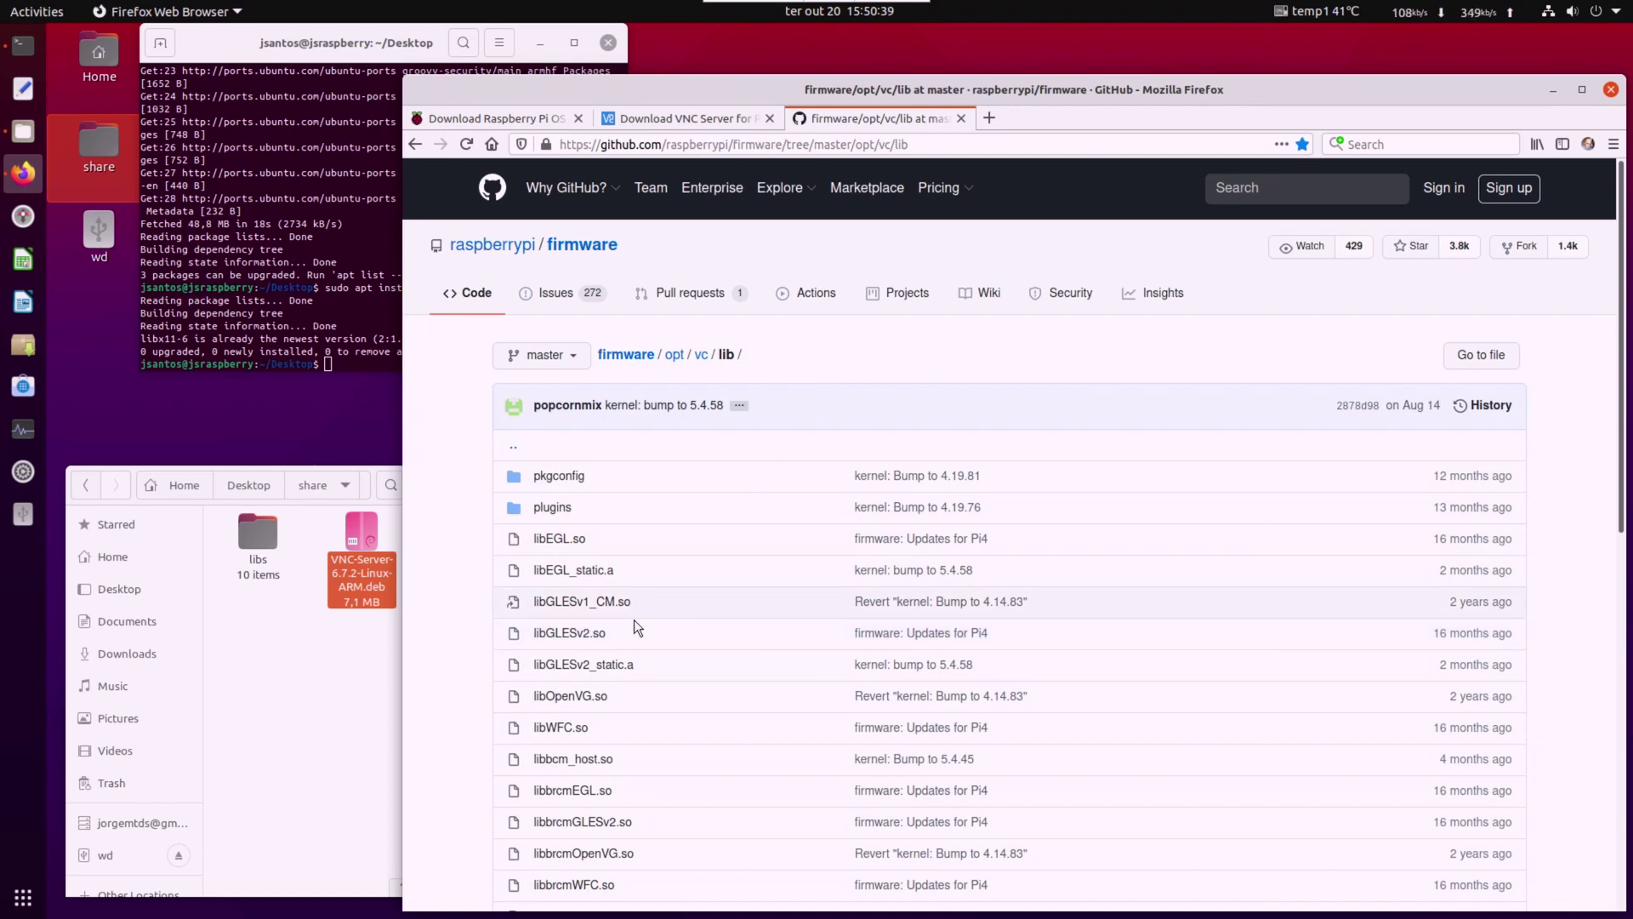
scroll(635, 618, down, 2)
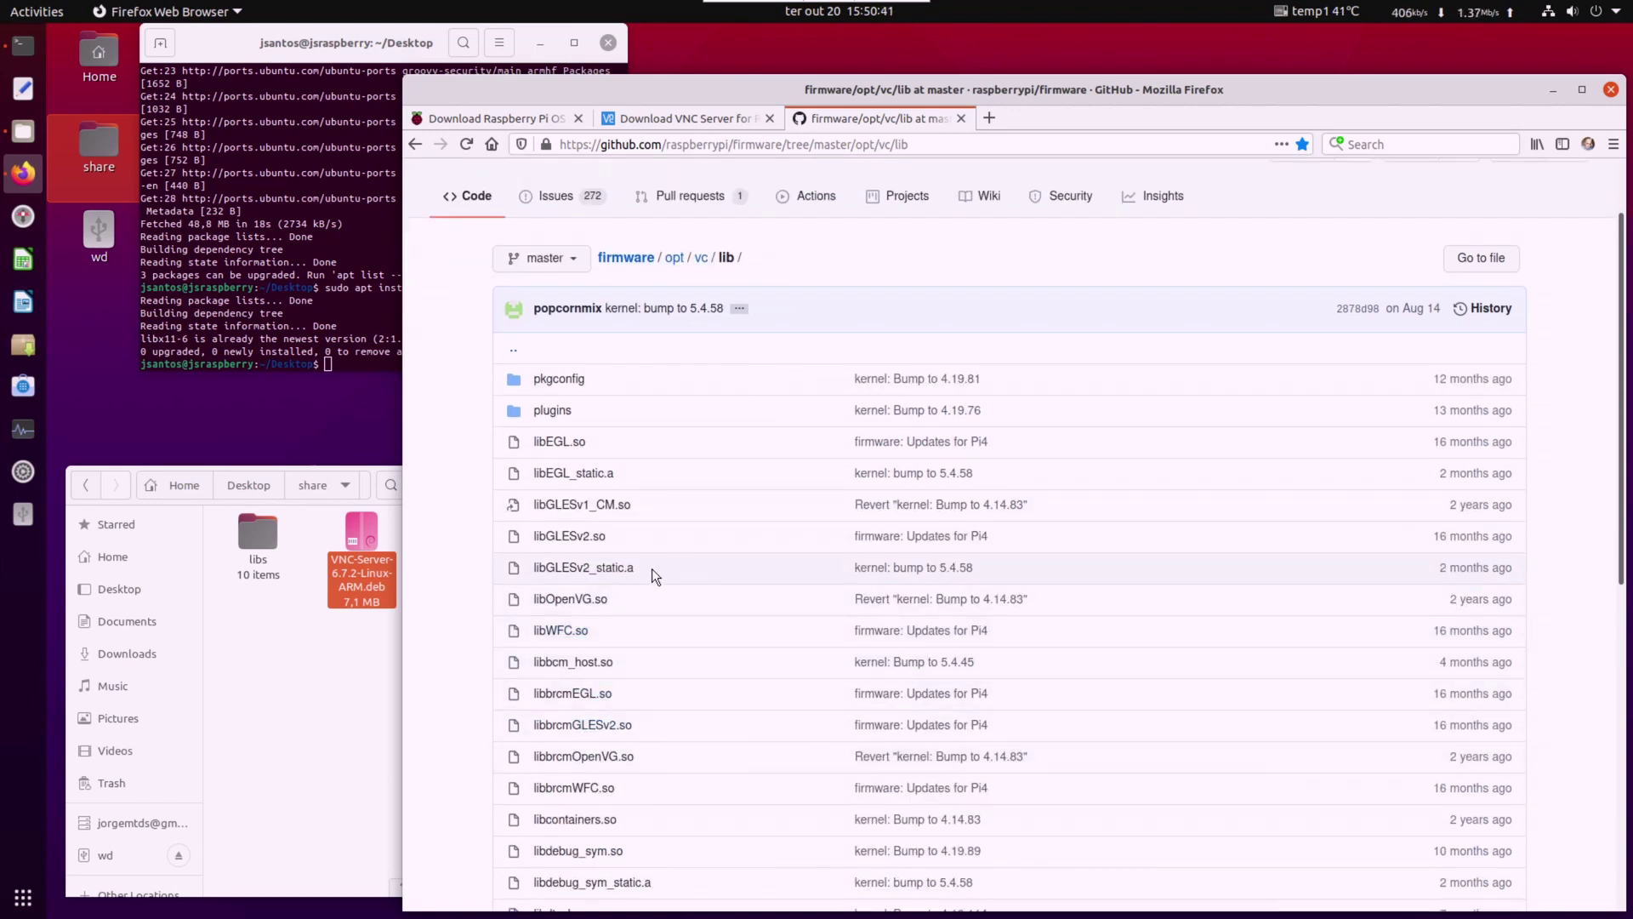
scroll(652, 568, down, 1)
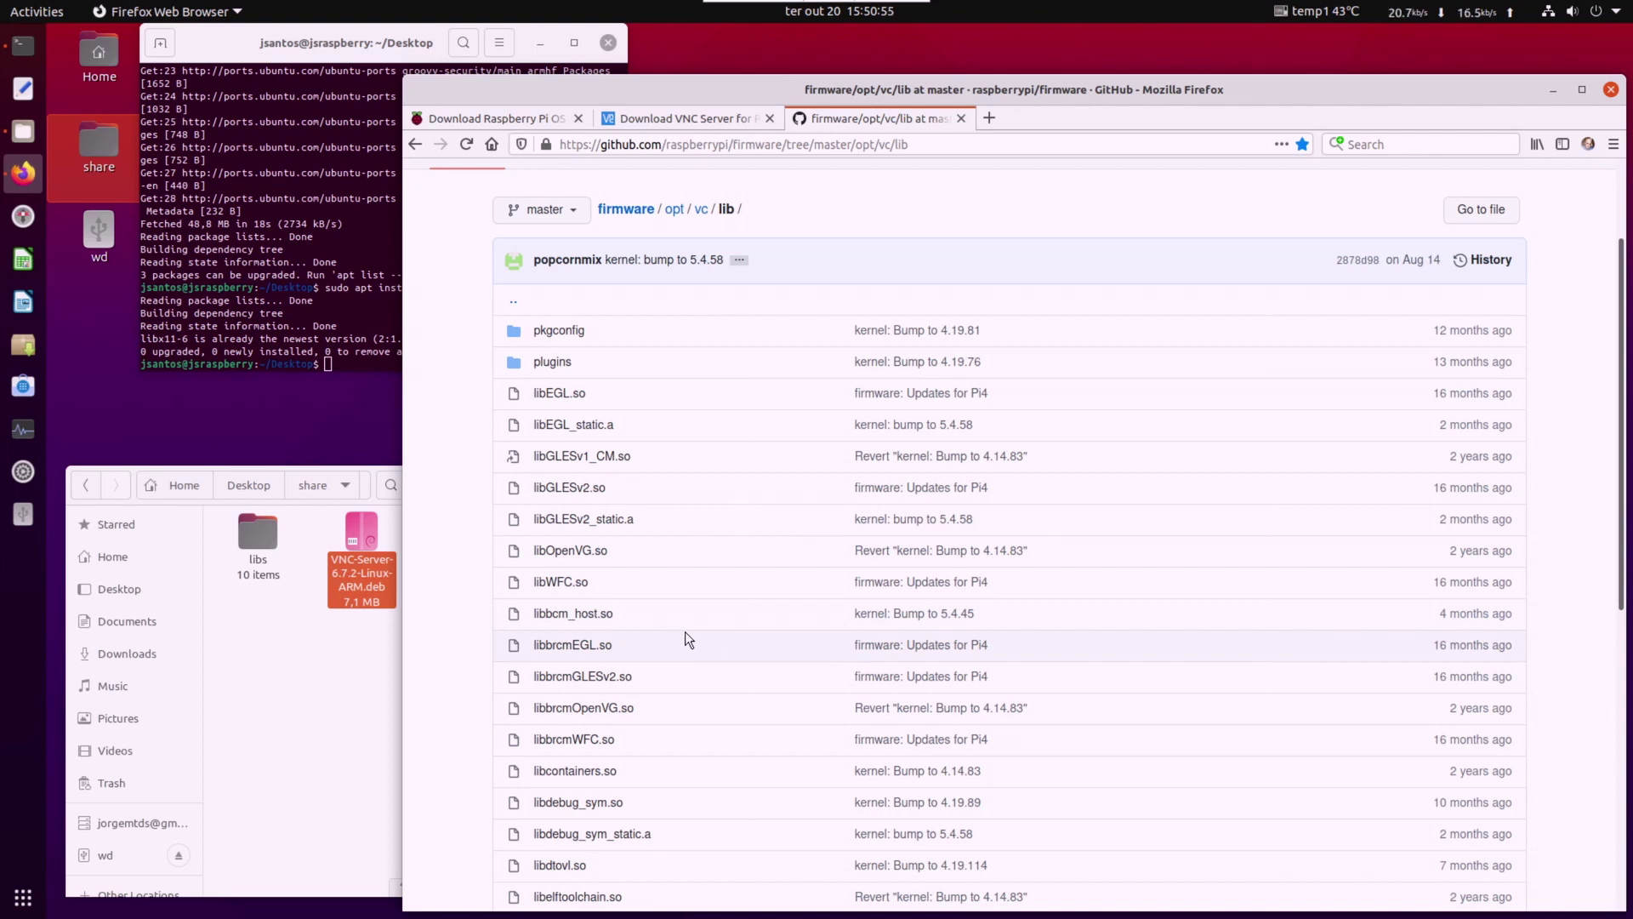
Open libbcm_host.so on GitHub and start its download
click(562, 612)
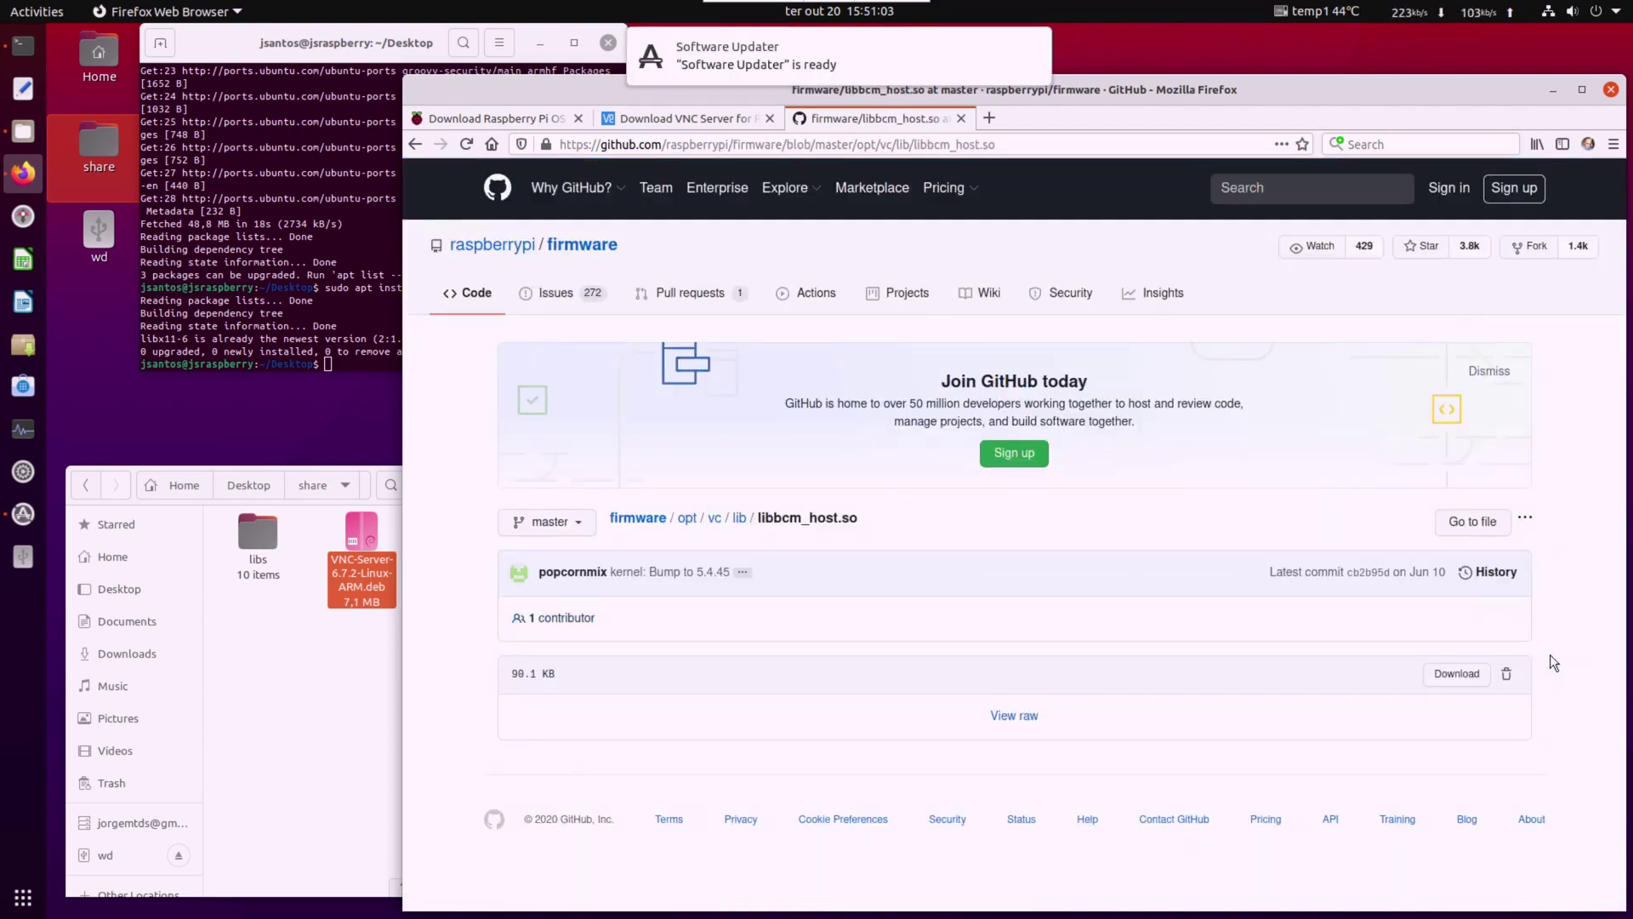
click(1460, 674)
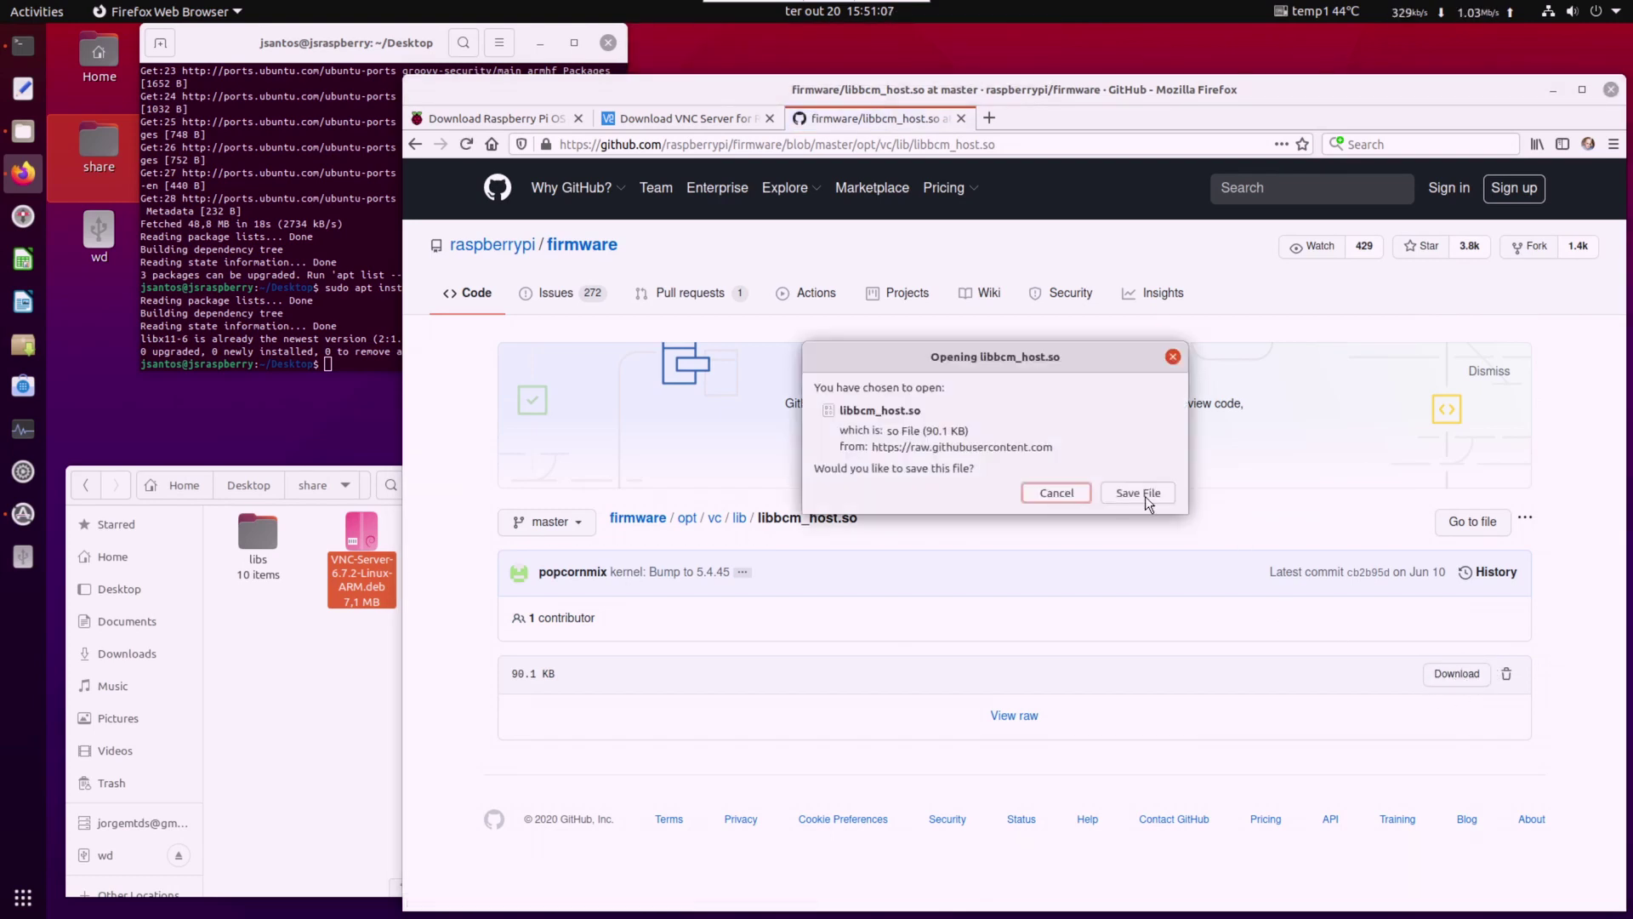
Cancel the libbcm_host.so save dialog, select the 10 library files in libs, then return to share
click(1073, 491)
click(271, 544)
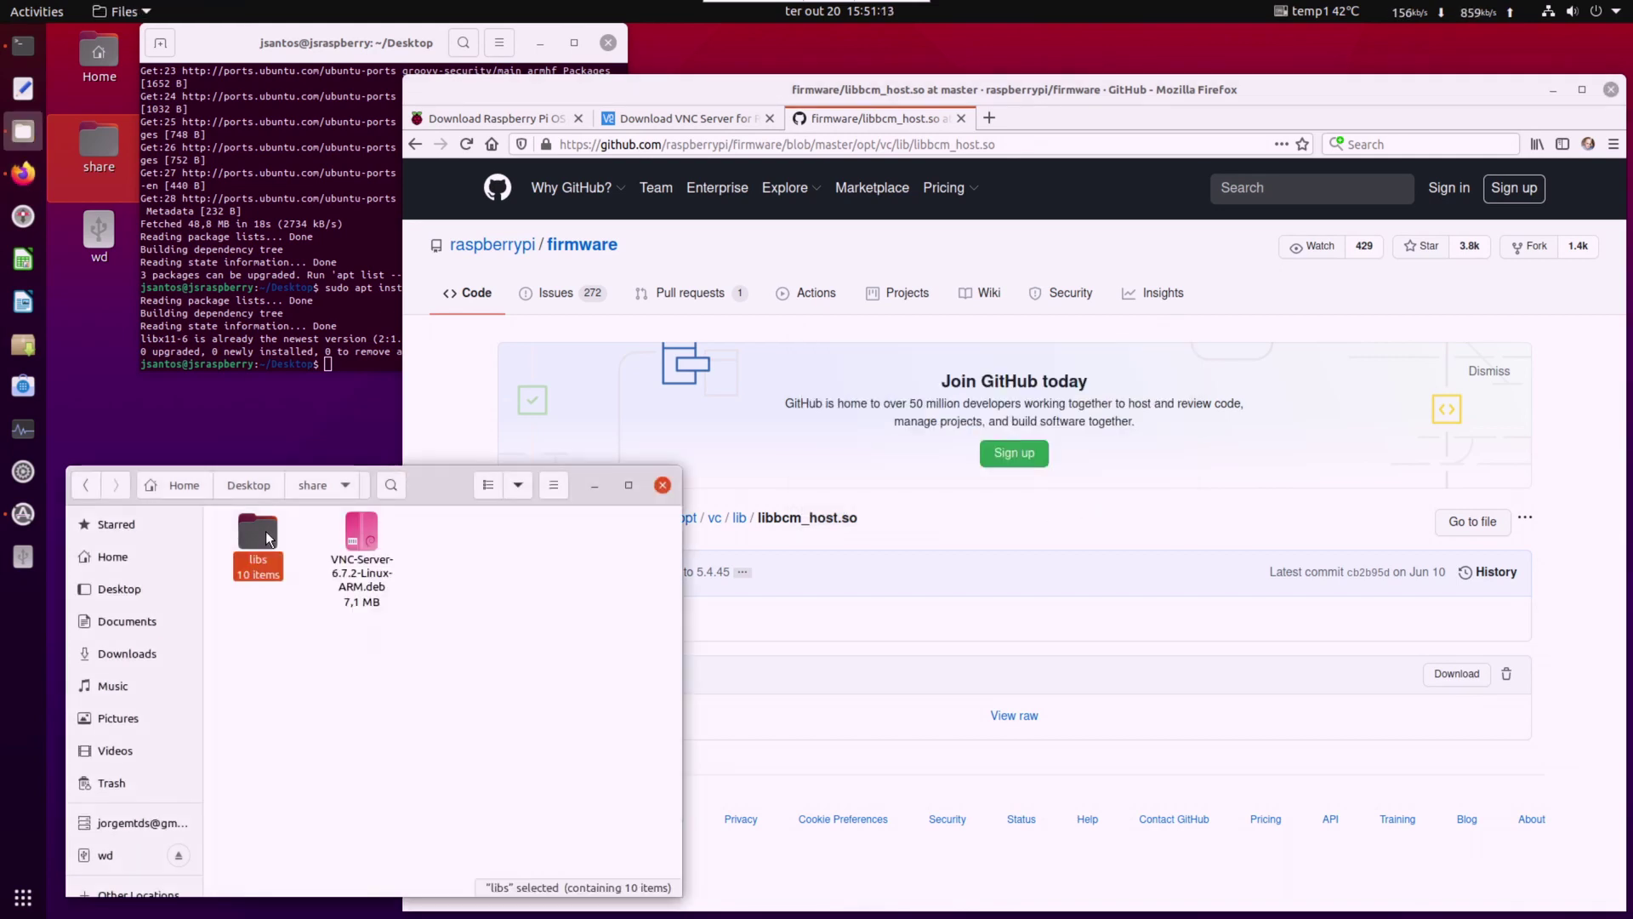
double_click(270, 544)
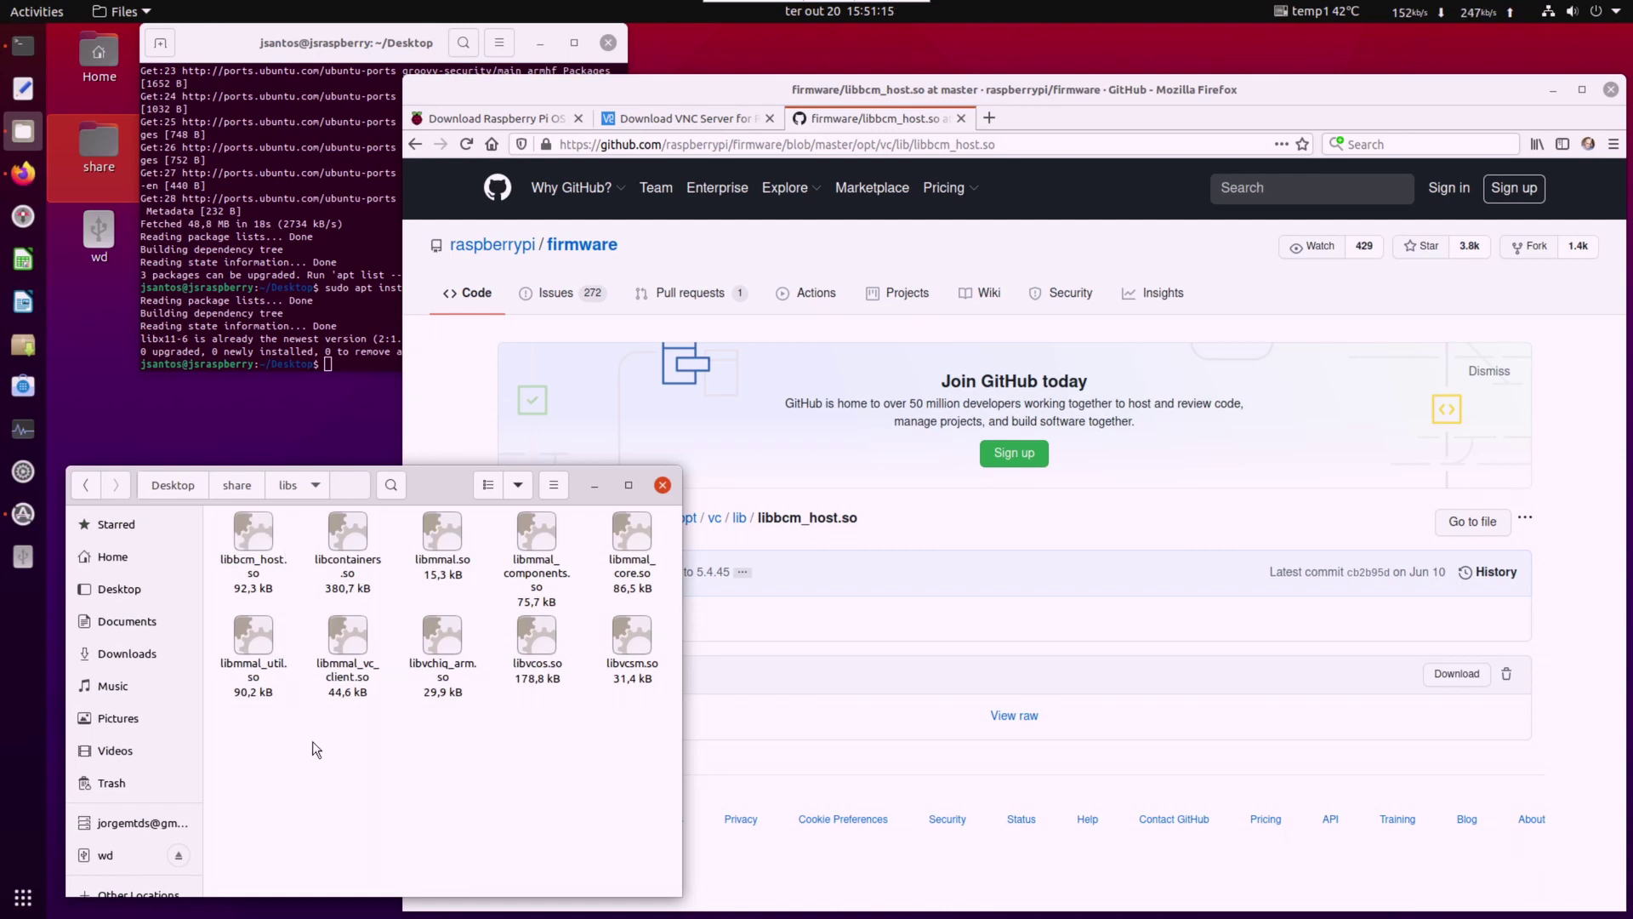
drag(257, 749, 655, 520)
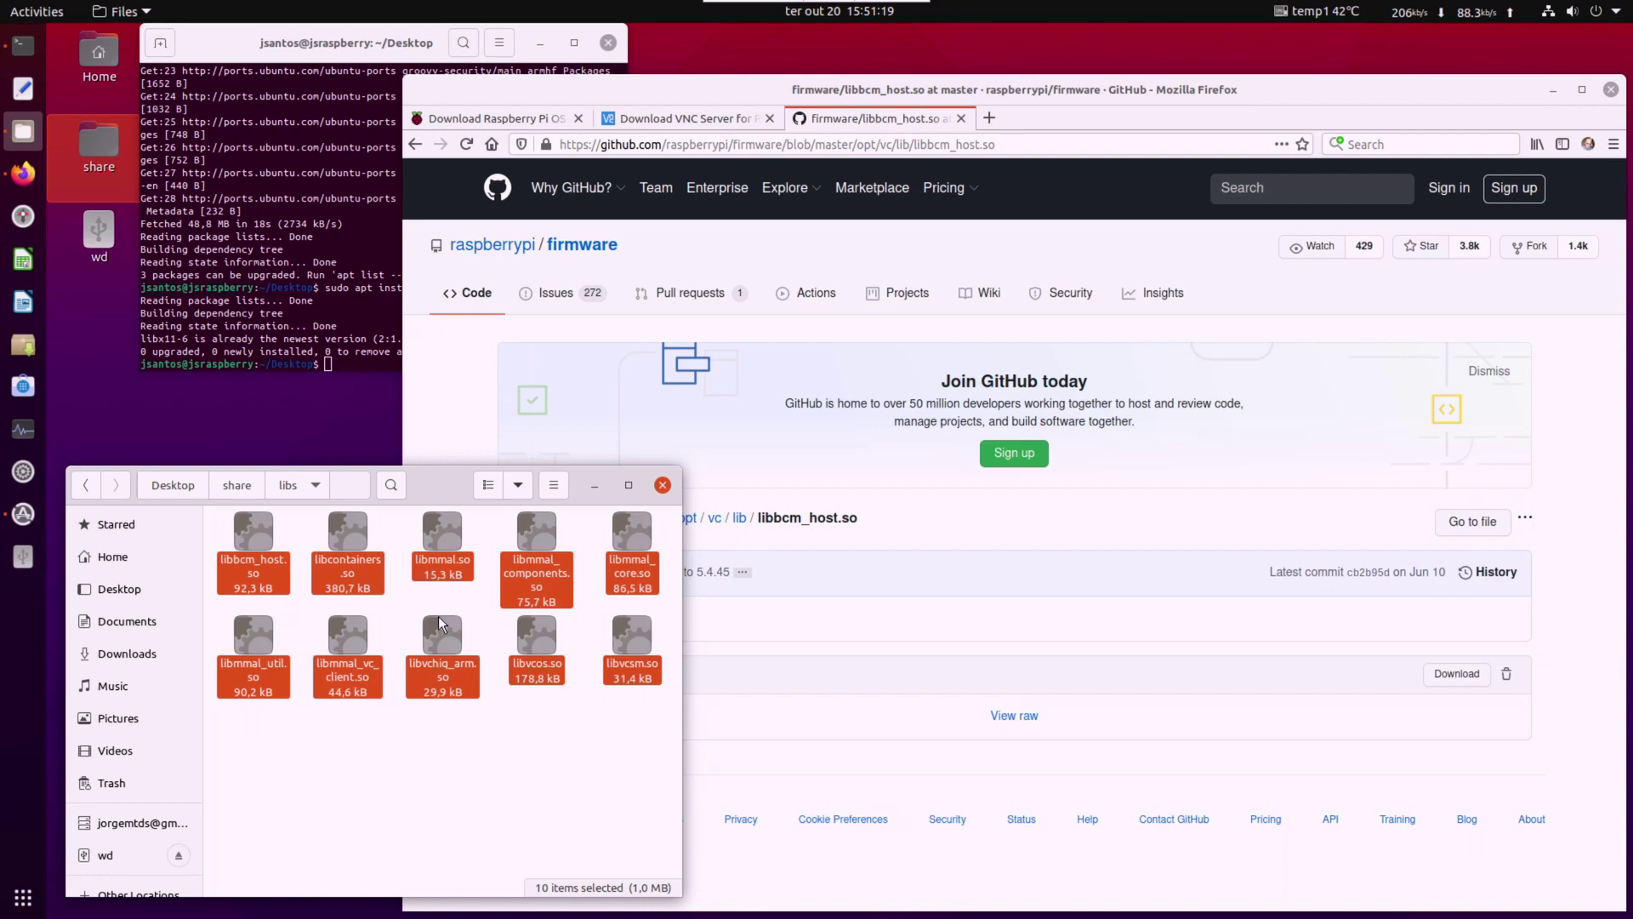
click(430, 767)
click(242, 485)
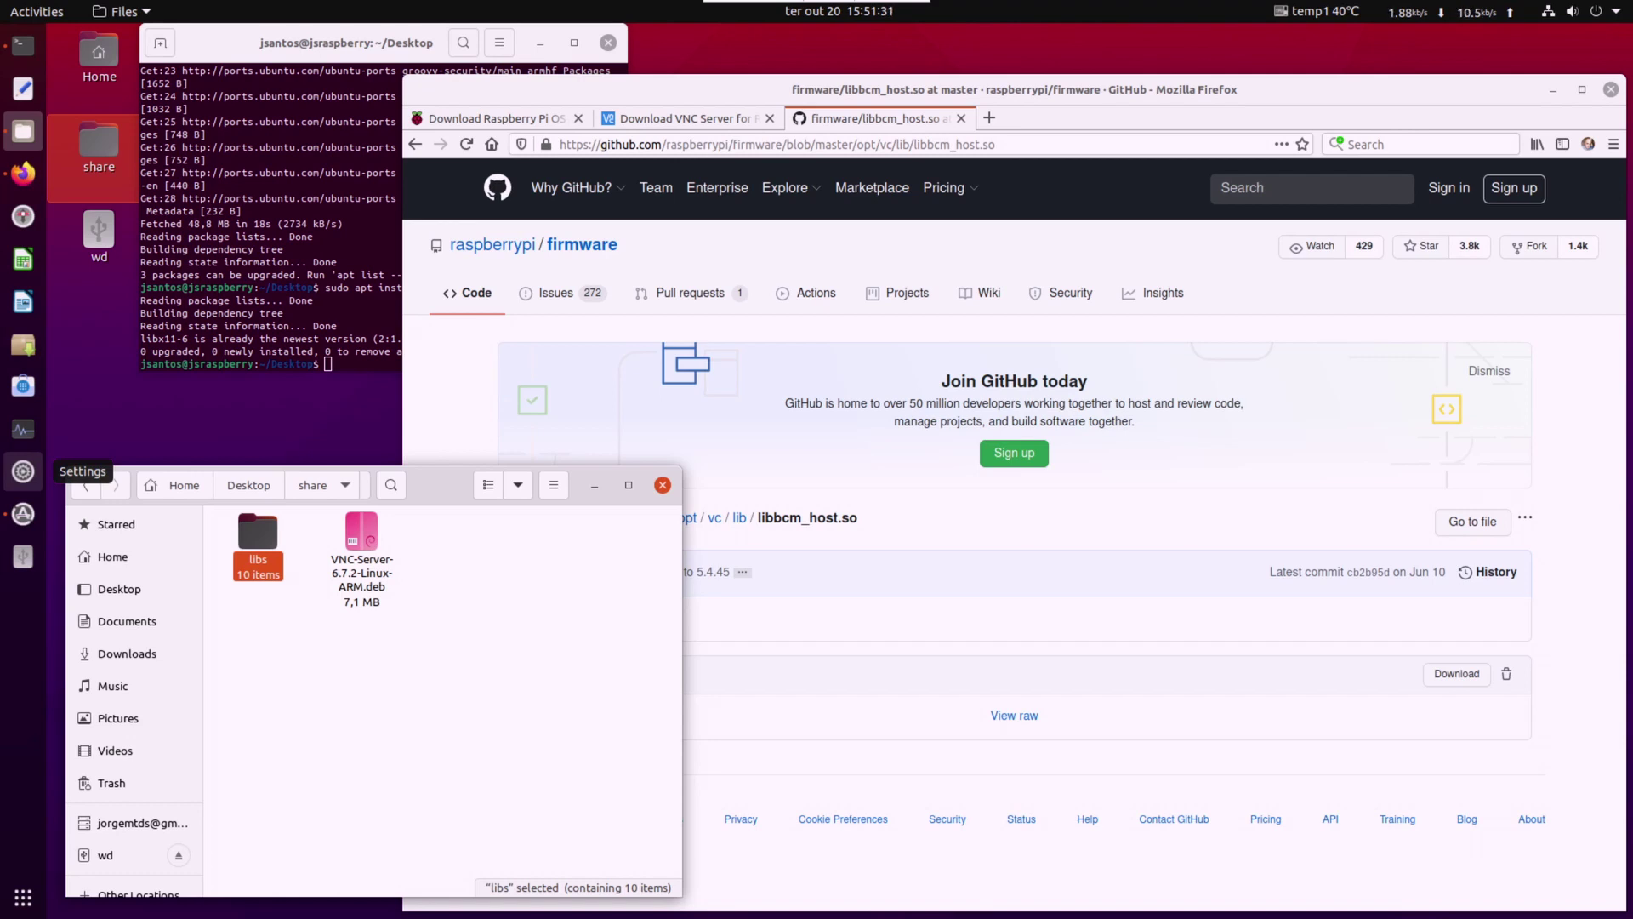
Hide Firefox, reopen the libs folder, and run sudo nautilus in the terminal
key(super+h)
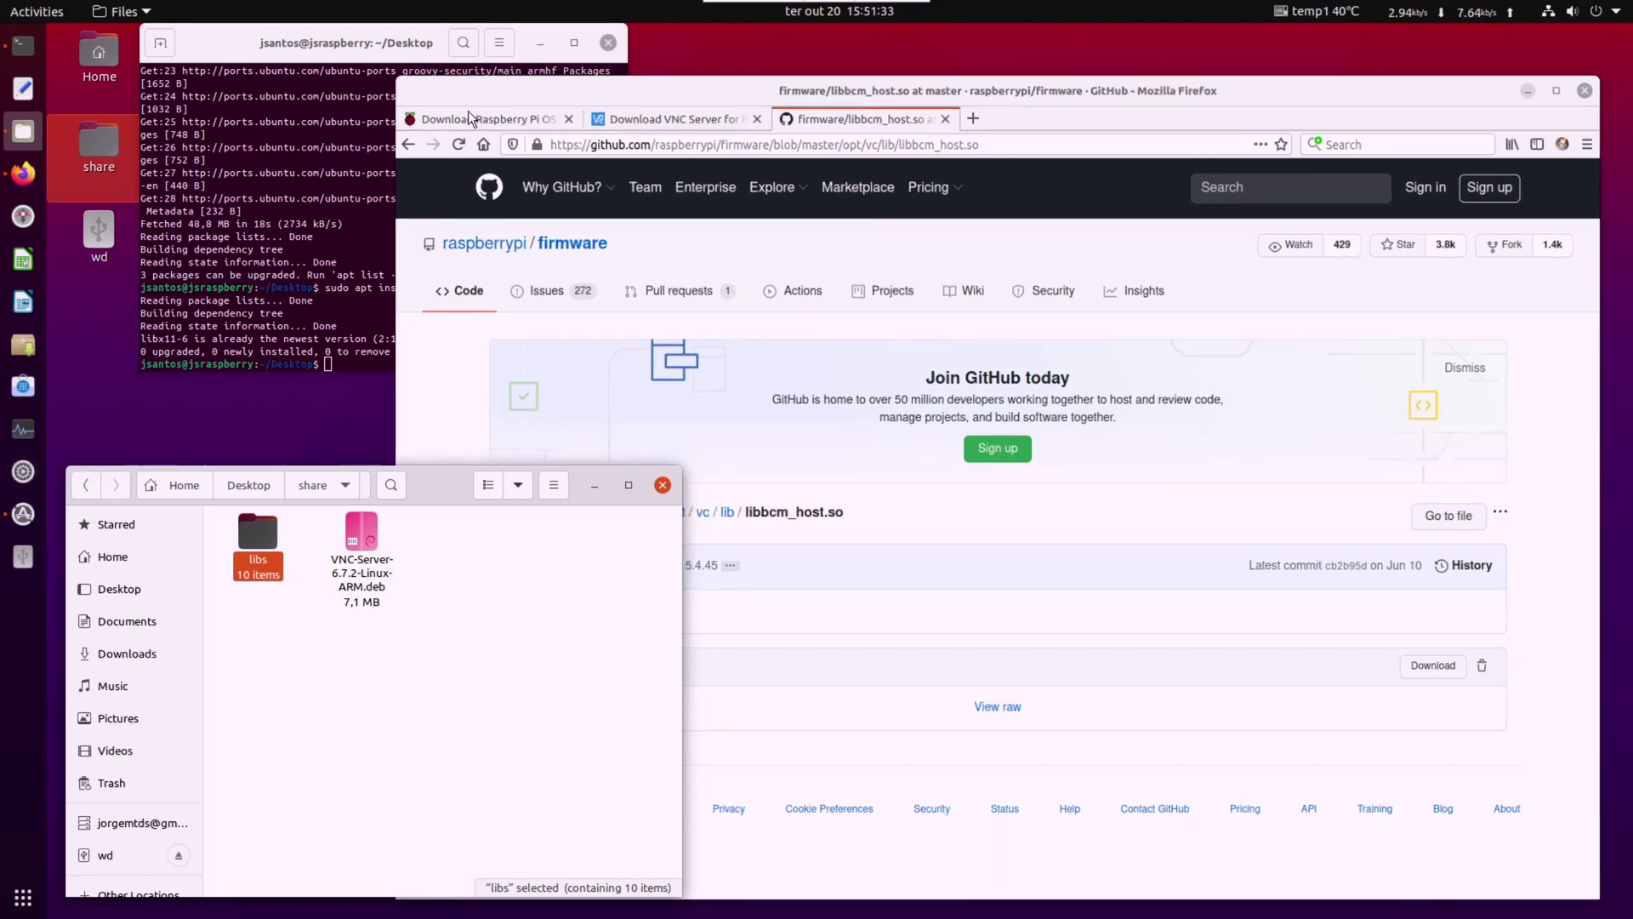
double_click(266, 525)
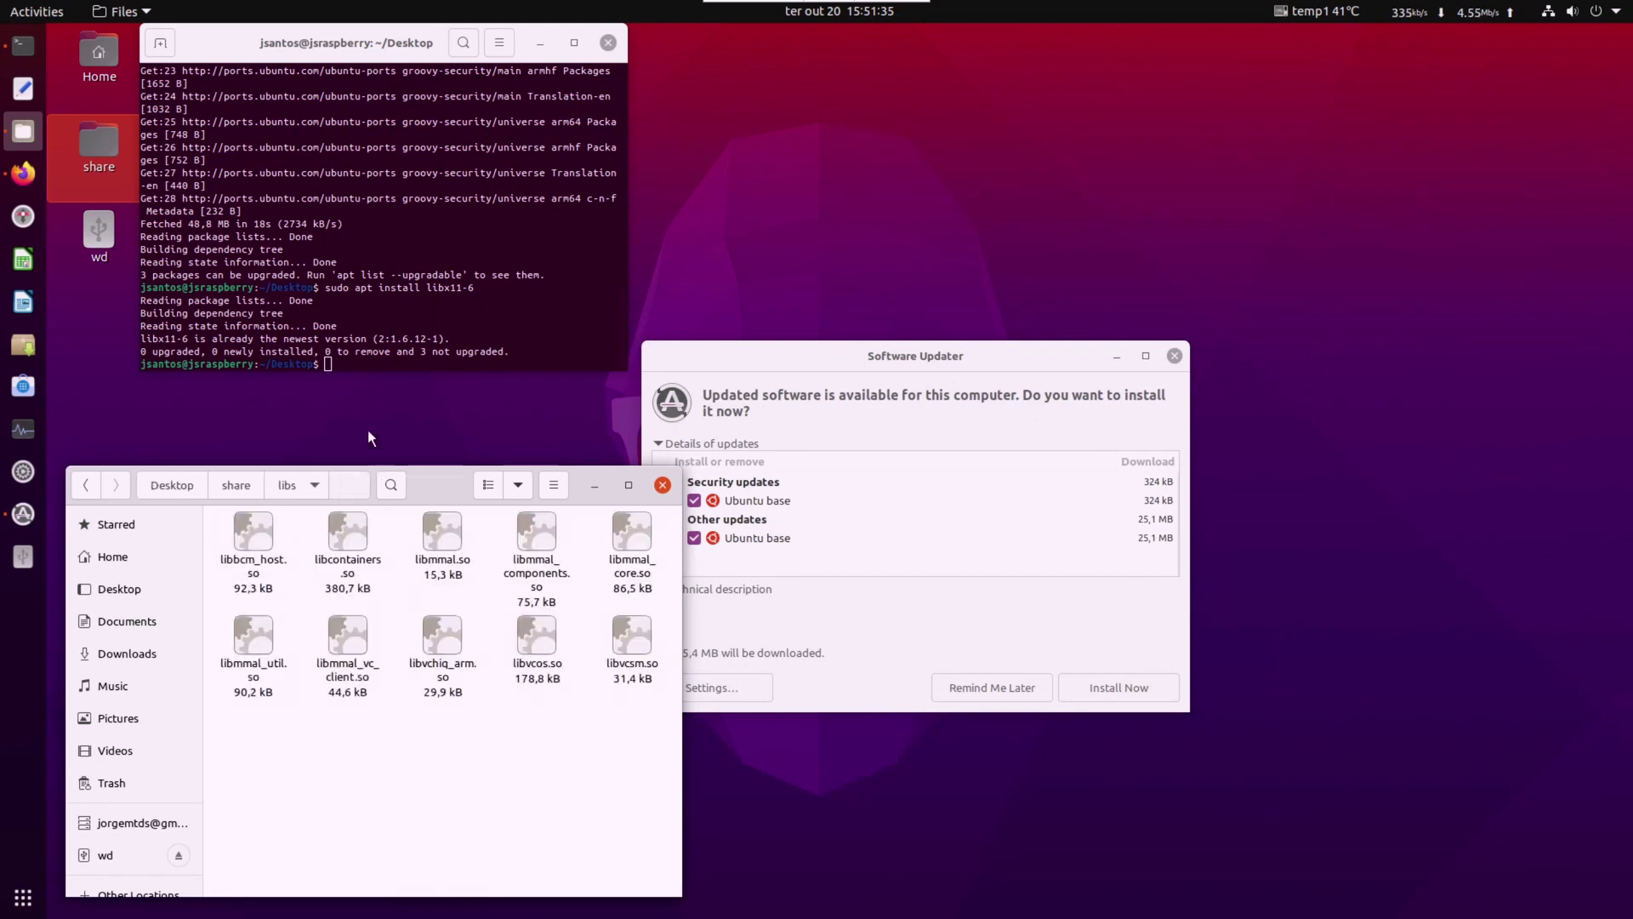
click(394, 272)
text(sudo na)
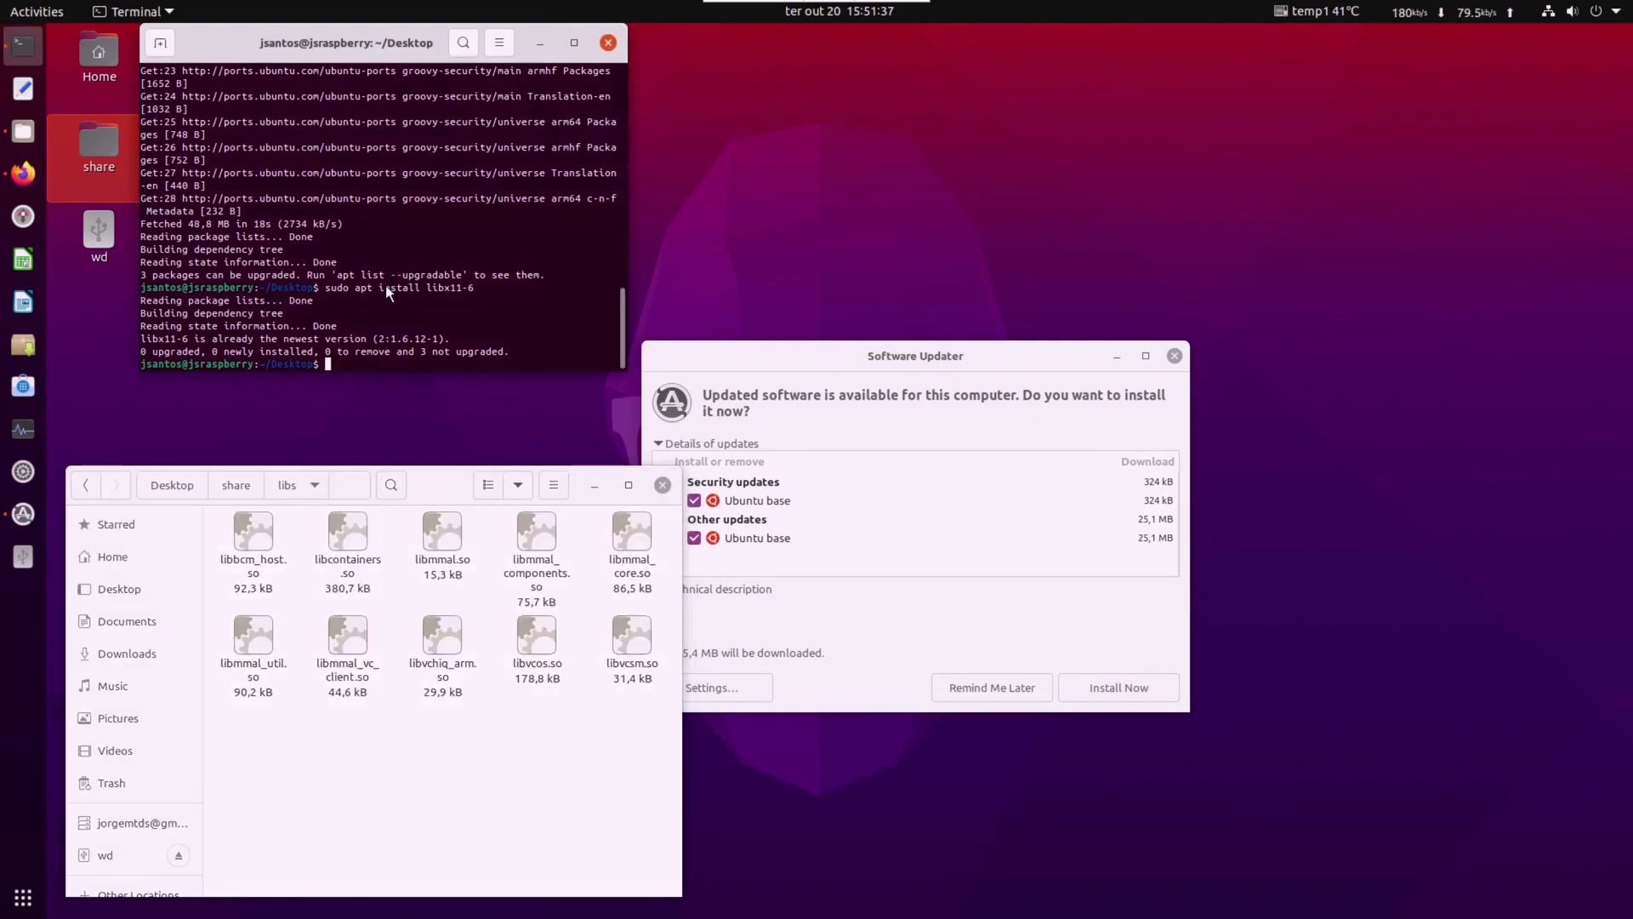
text(utilus)
key(Return)
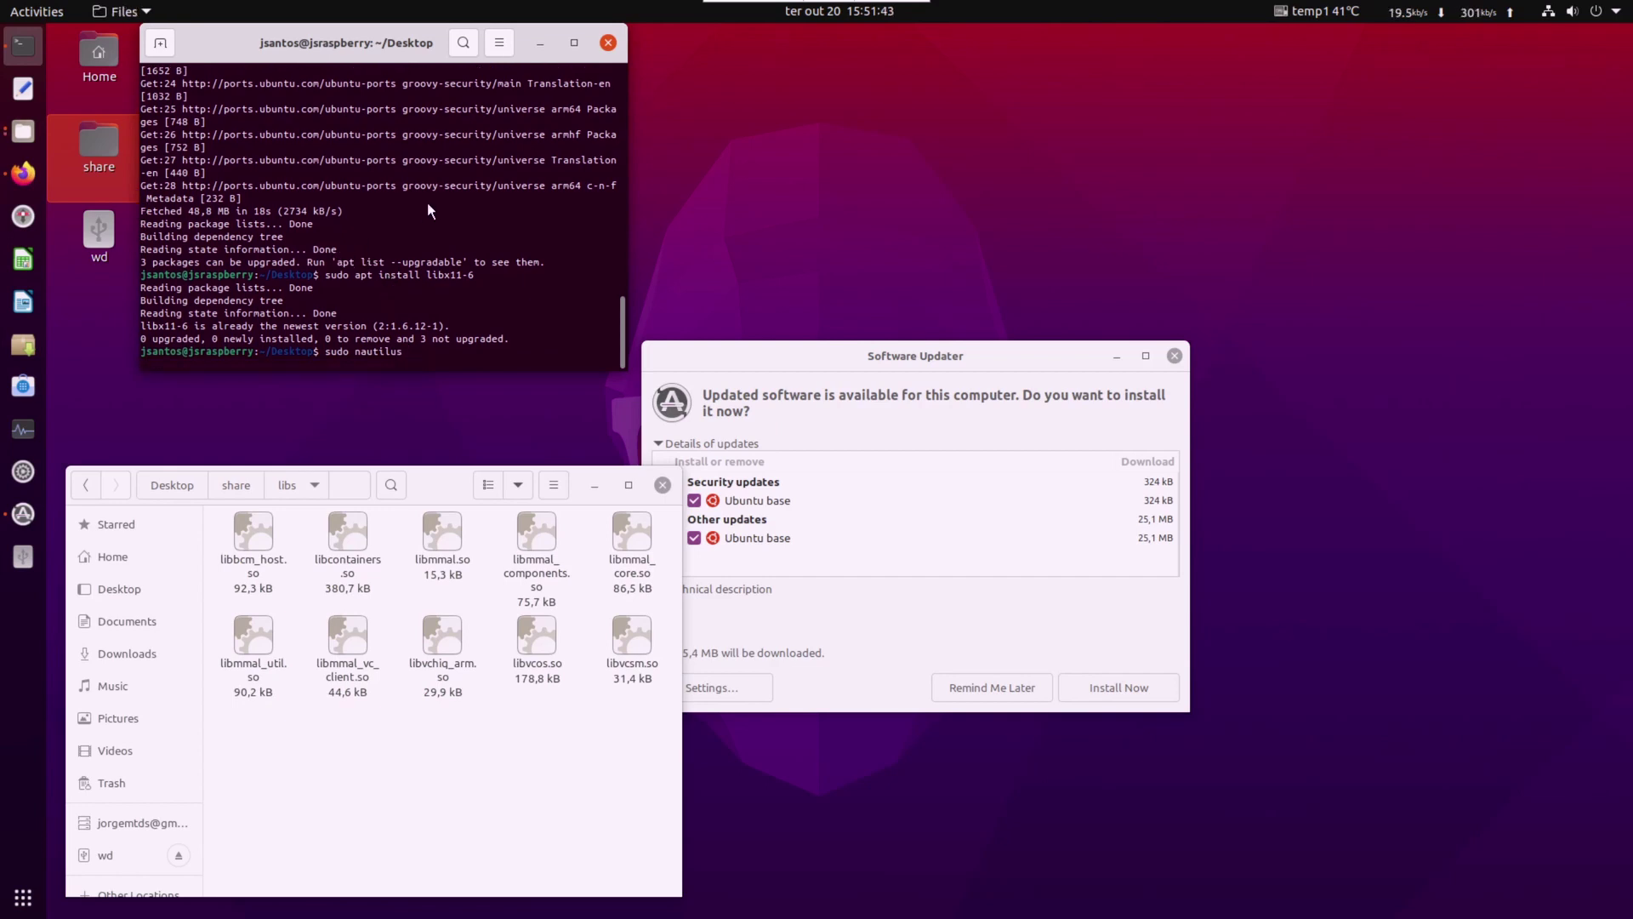
Move the root Files window right and browse to /usr/lib via Other Locations > Computer
drag(398, 43, 1339, 139)
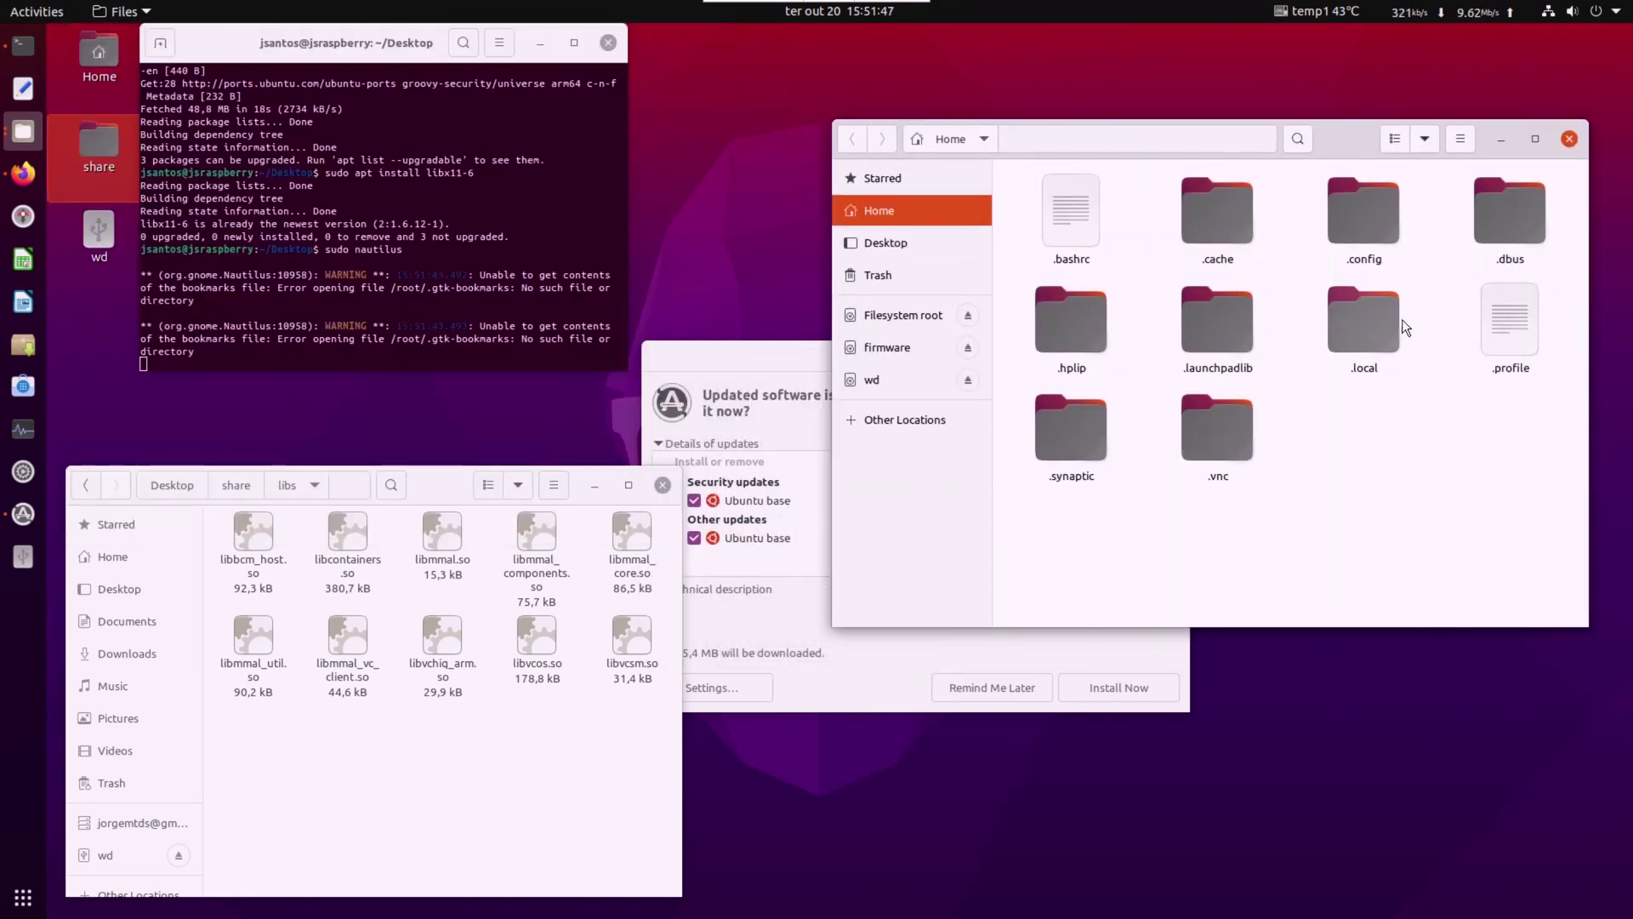
click(905, 421)
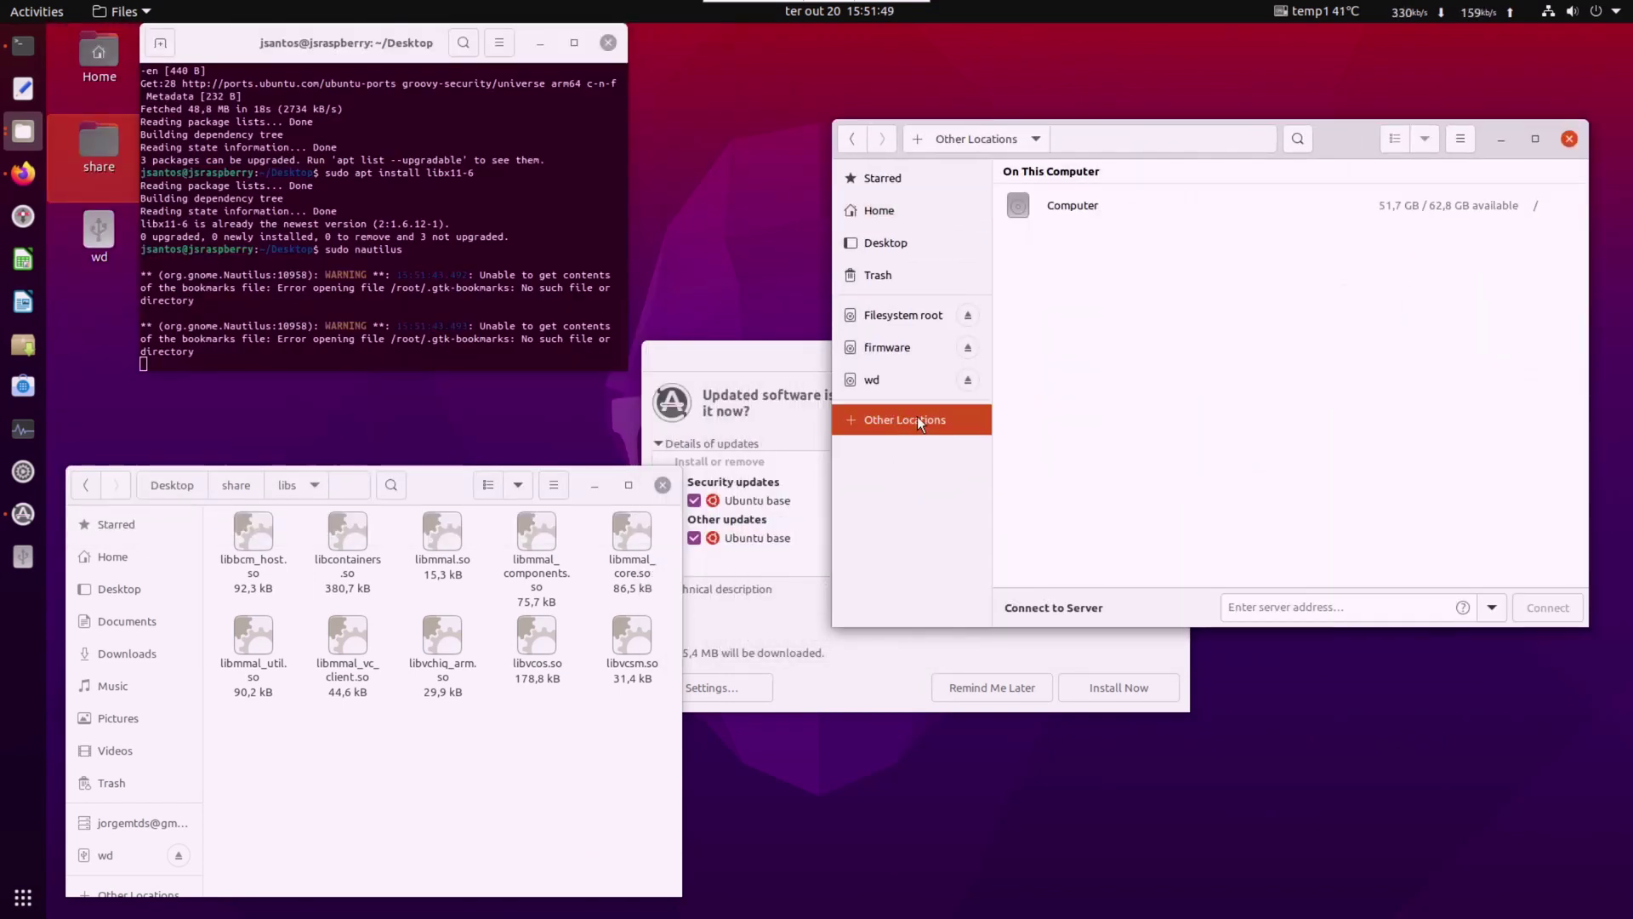
click(1080, 205)
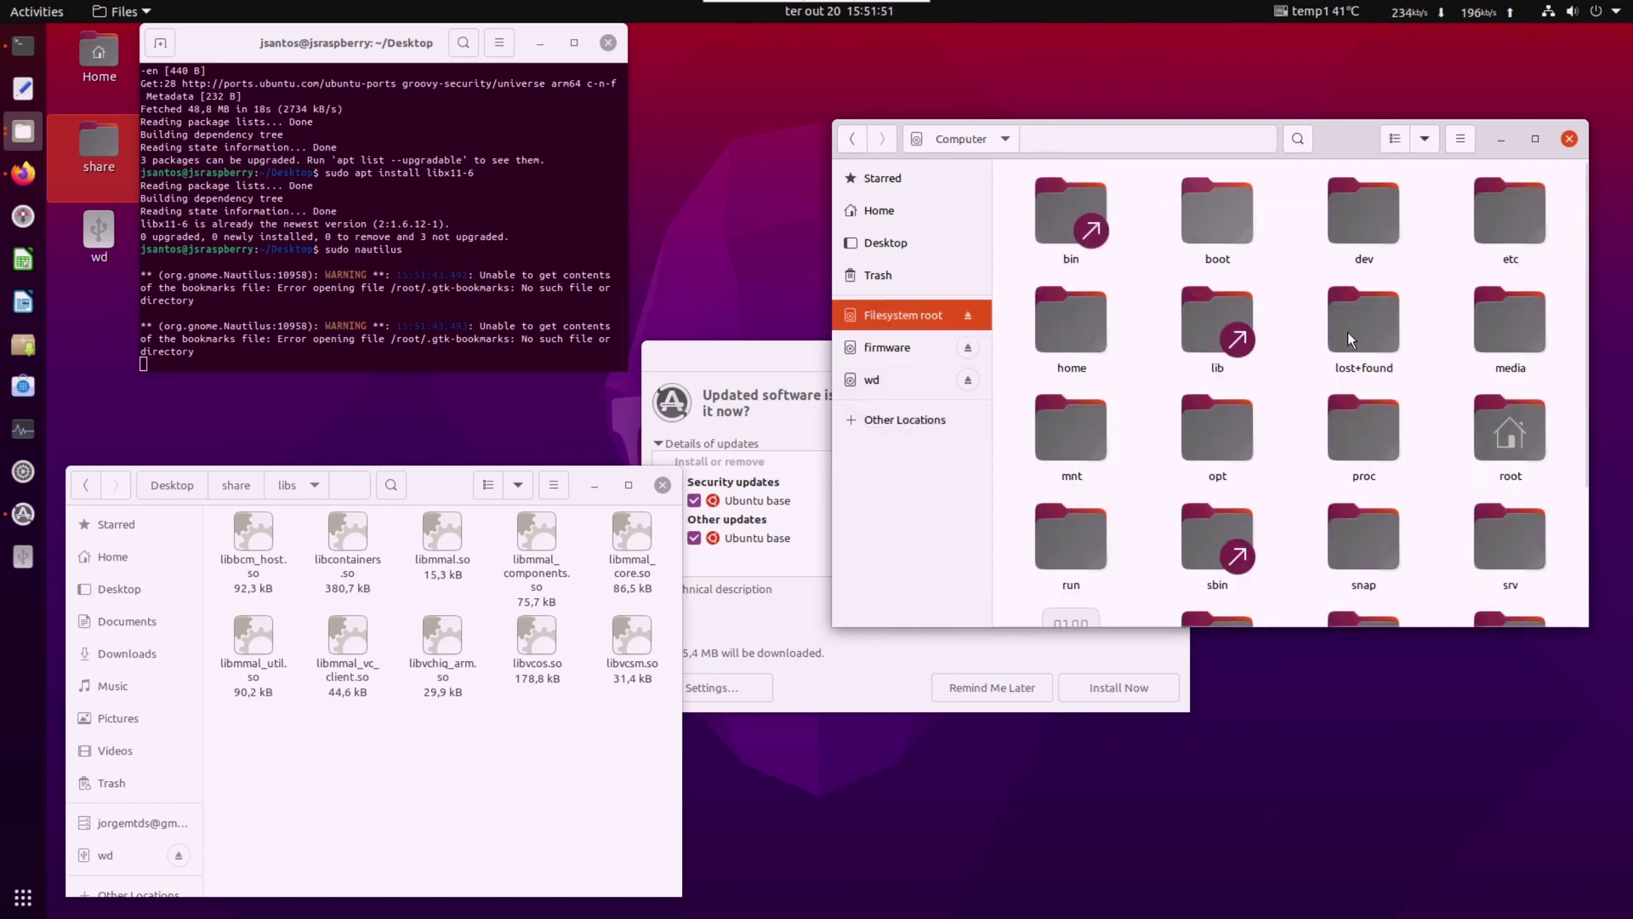
scroll(1300, 415, down, 3)
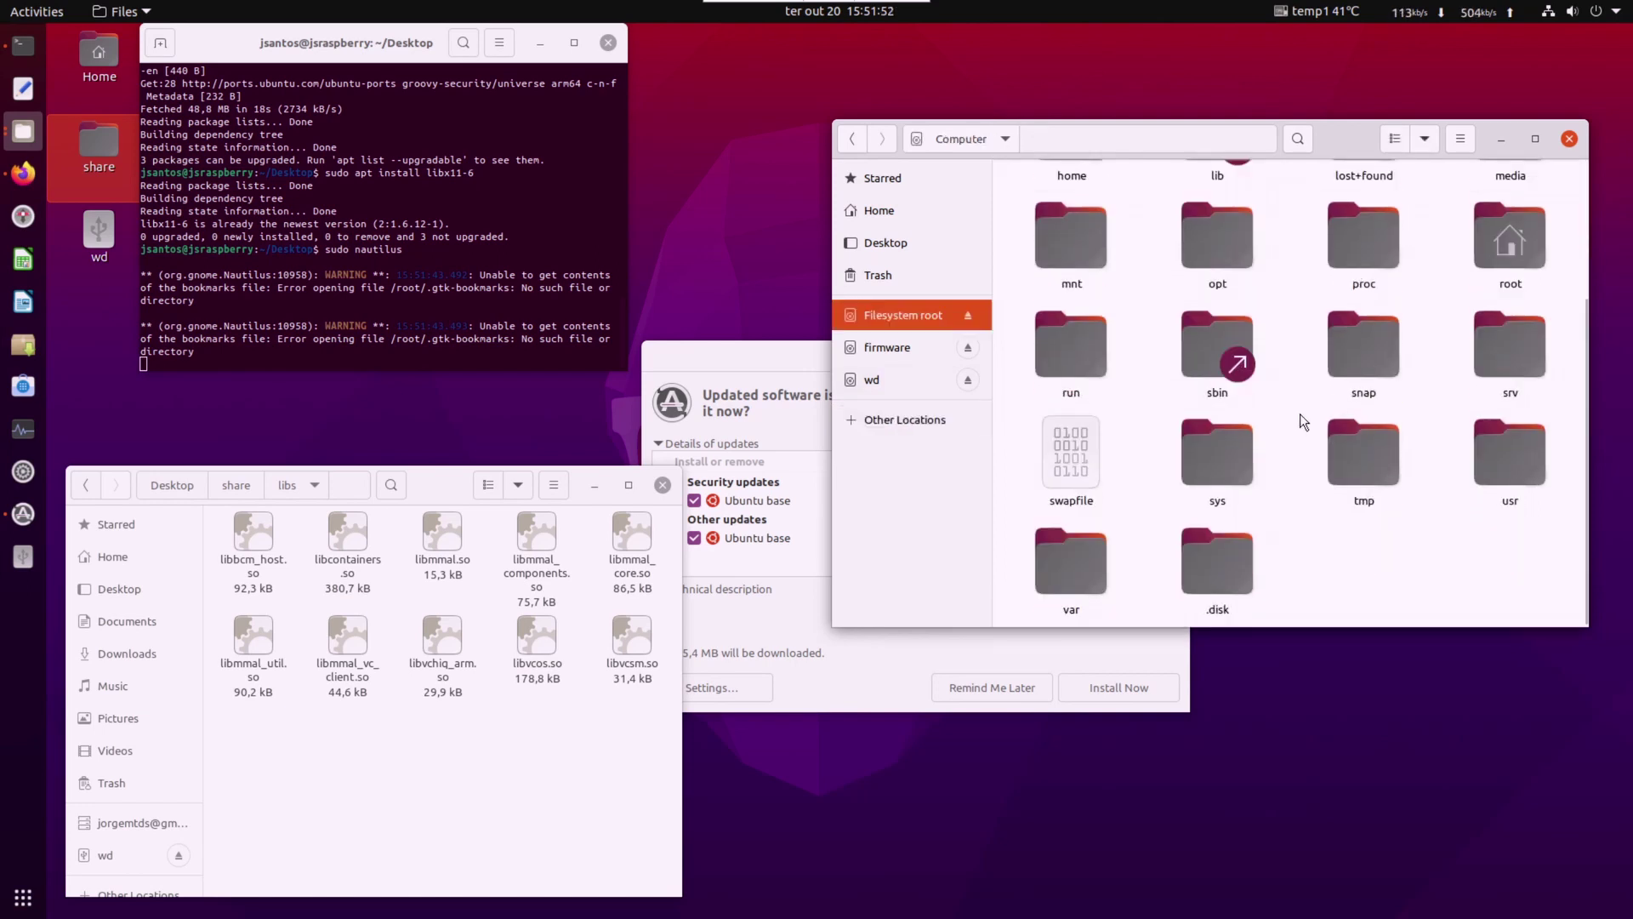
double_click(1526, 470)
double_click(1510, 211)
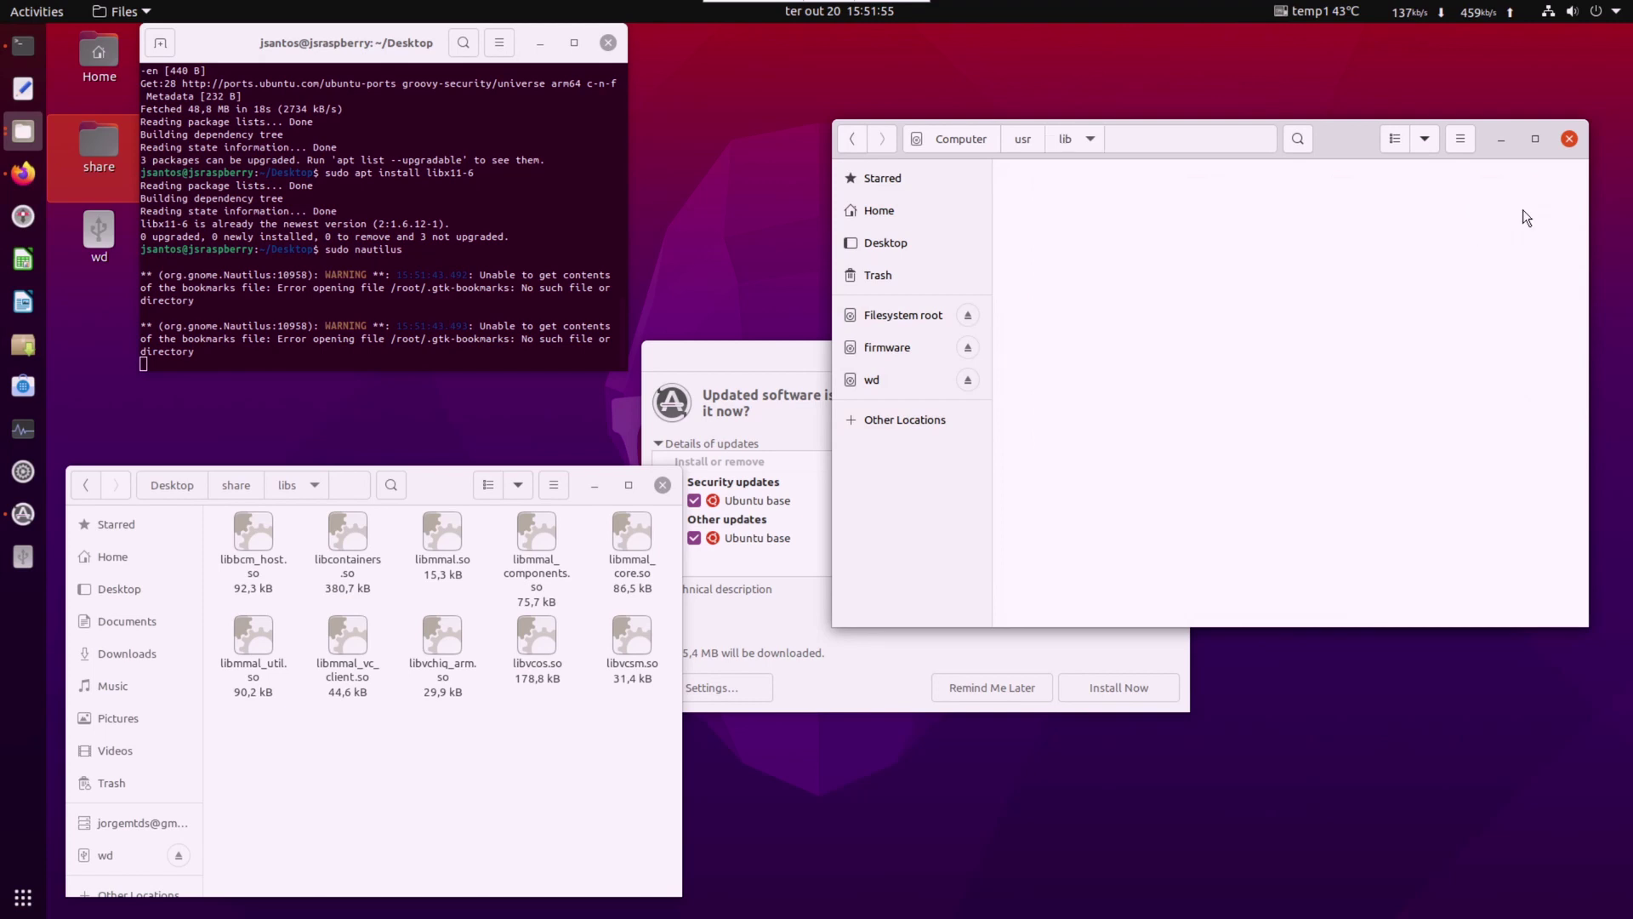
Inspect the existing libmmal_core.so and libbcm_host.so files in /usr/lib, then return to the libs window
scroll(1298, 418, down, 15)
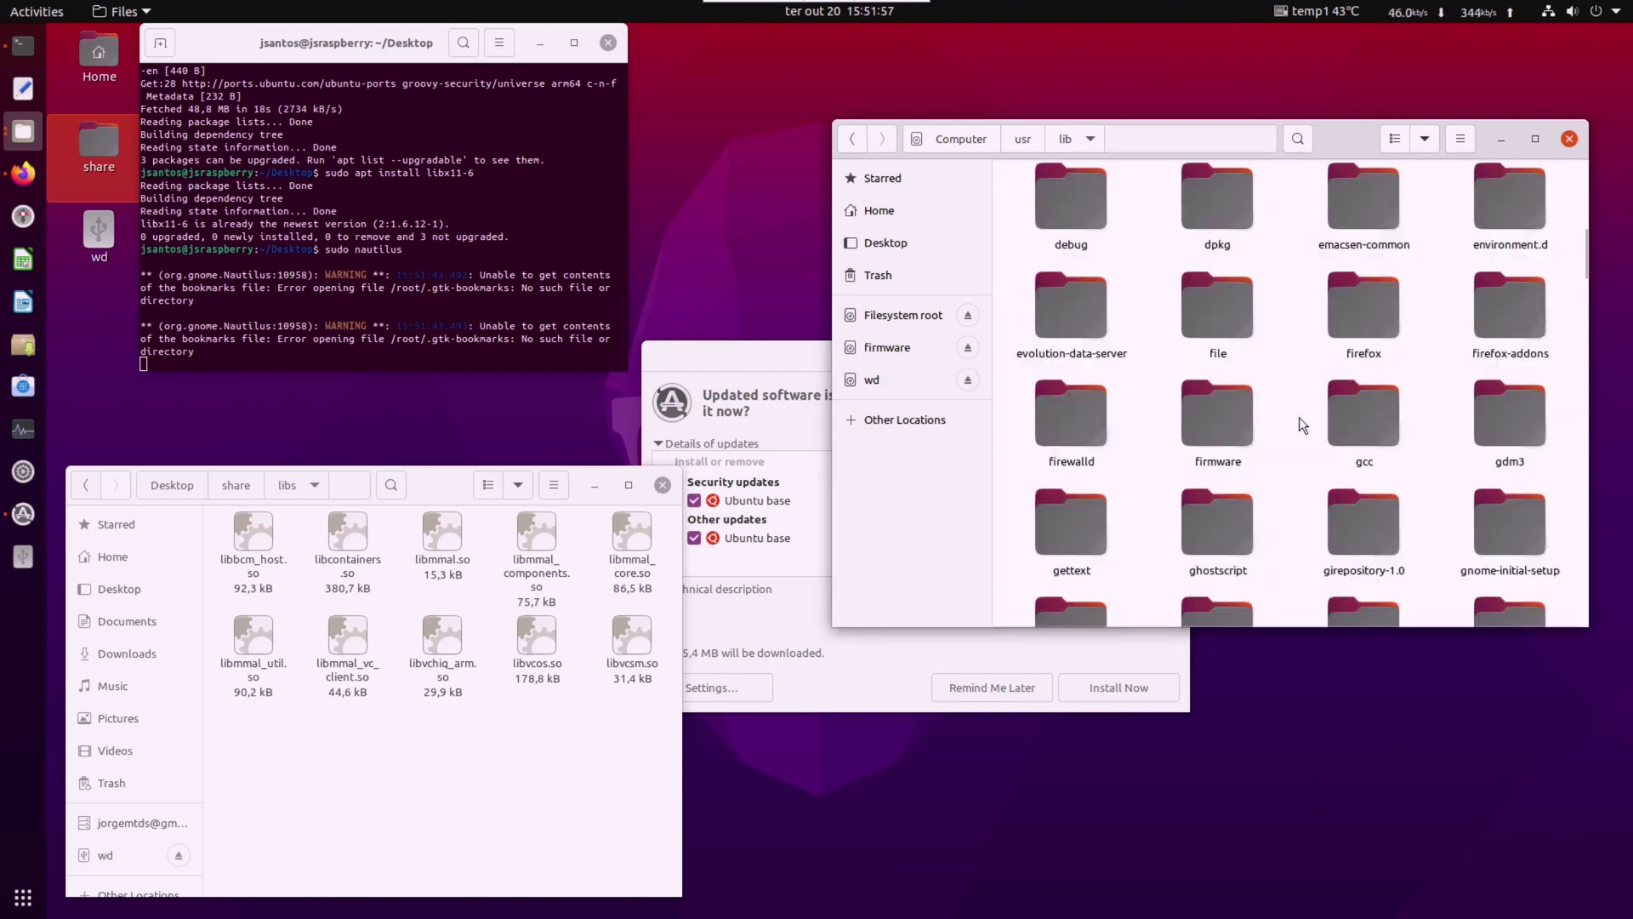
scroll(1299, 417, down, 5)
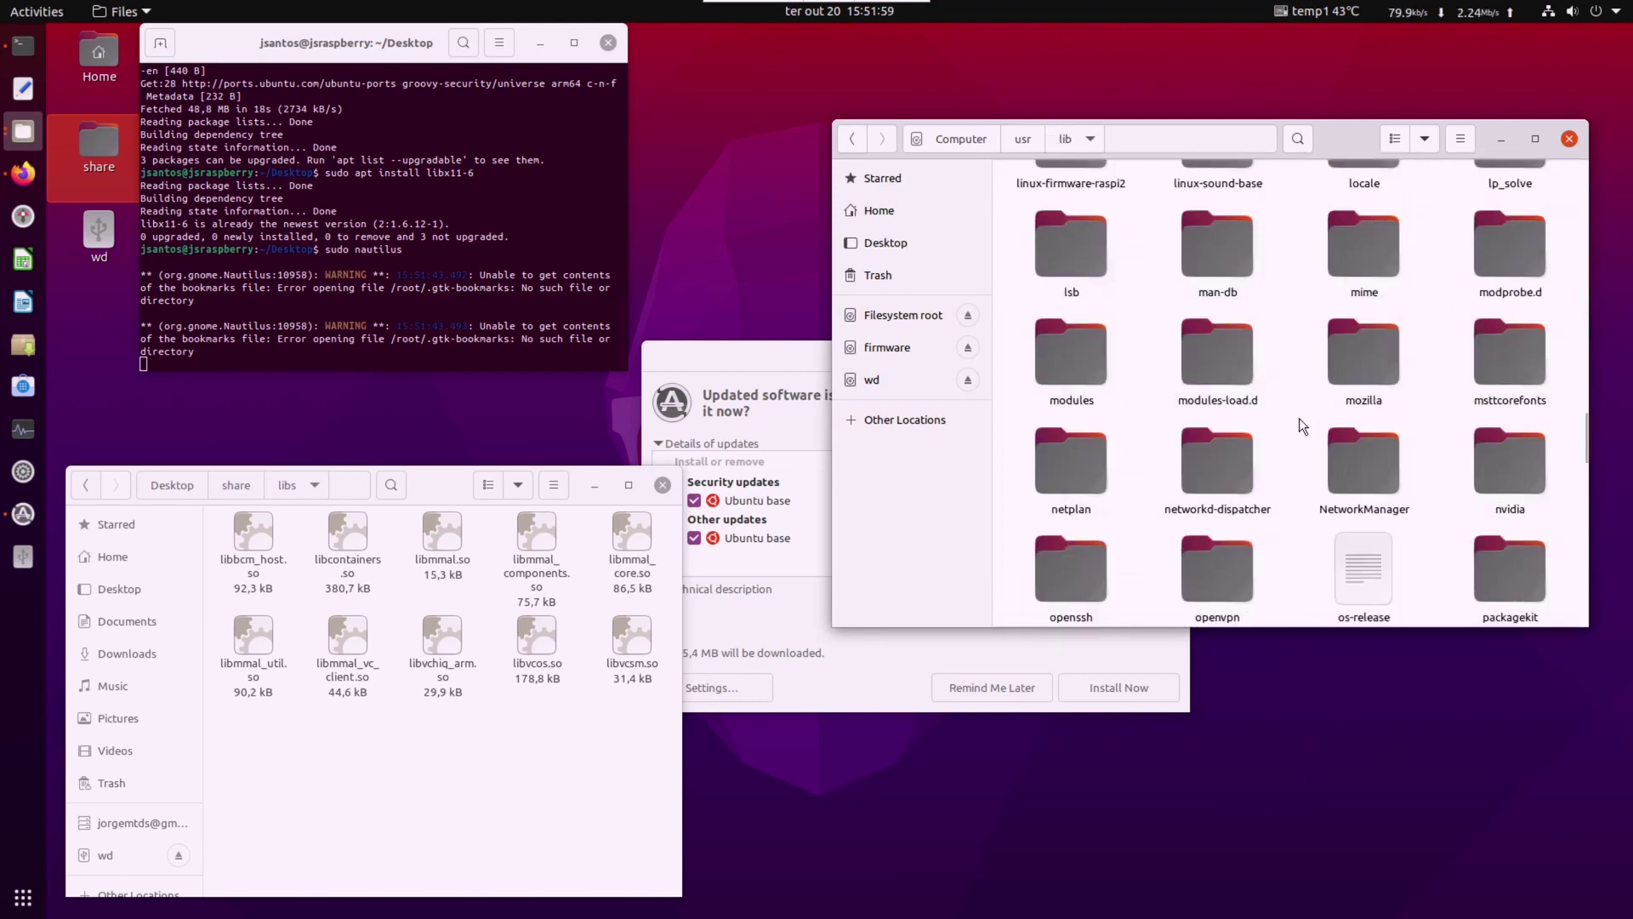
scroll(1299, 418, up, 5)
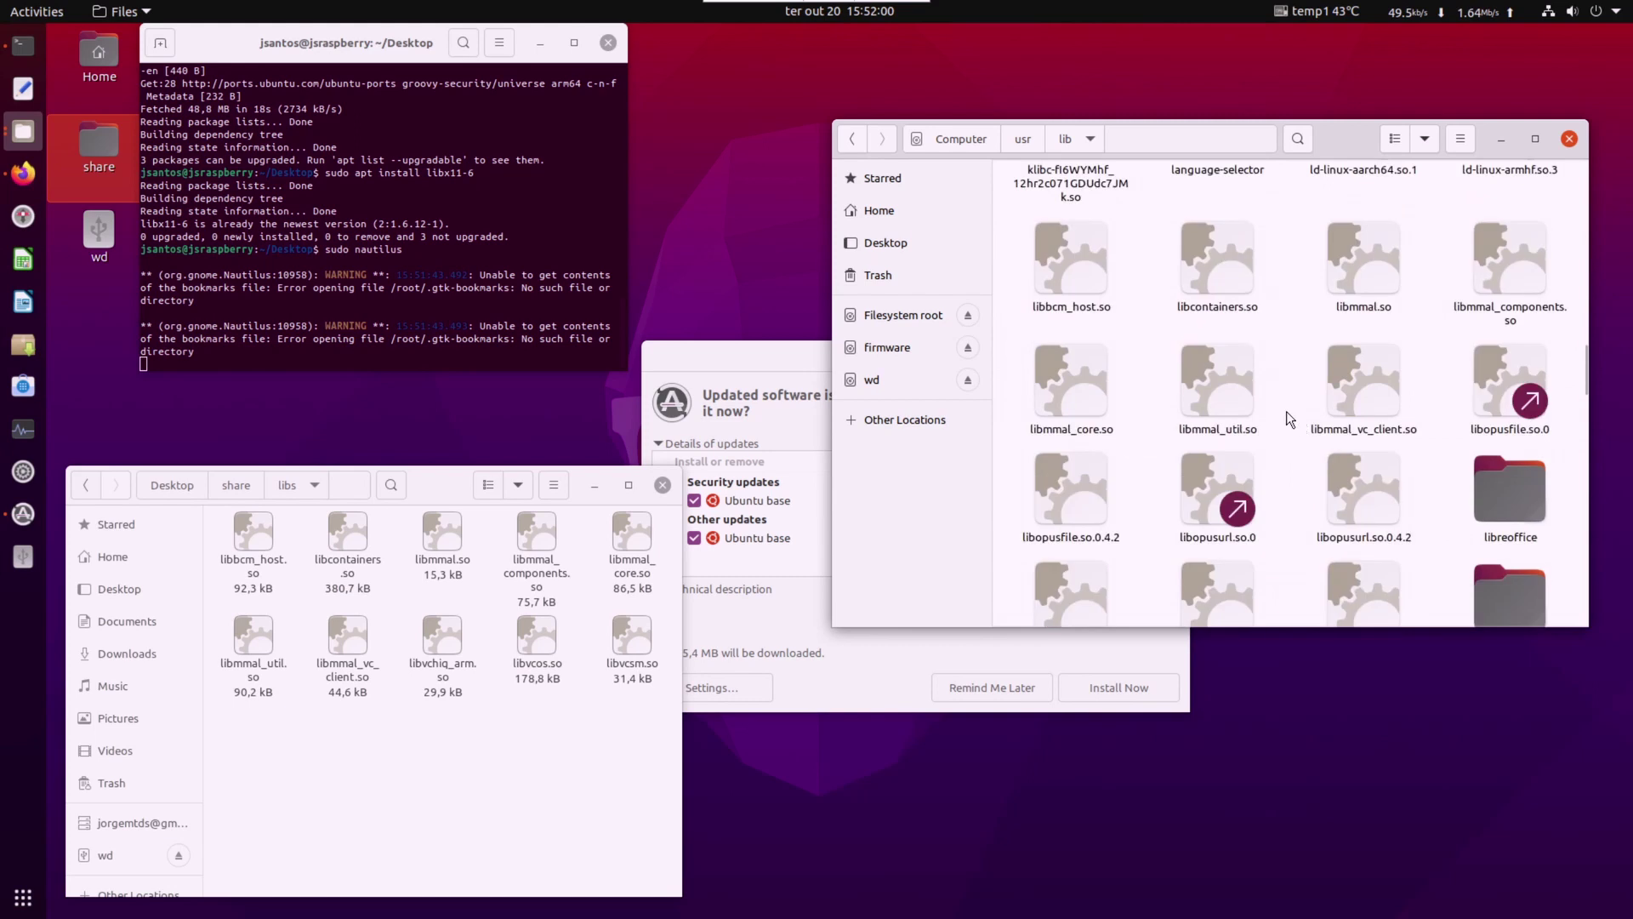
click(1058, 398)
click(1065, 269)
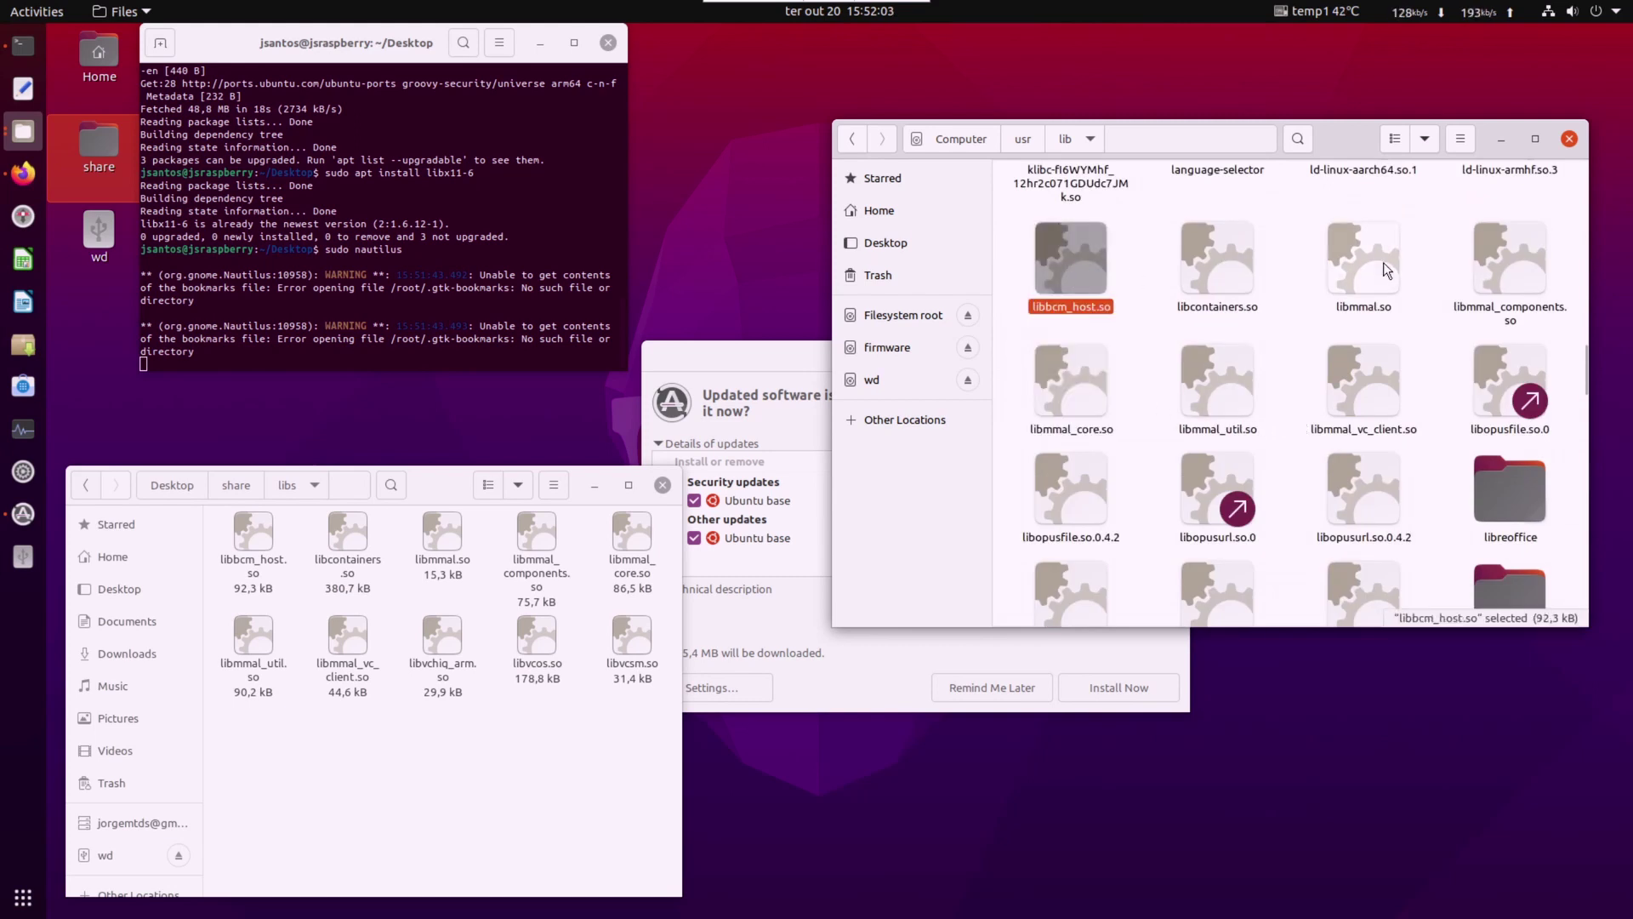
scroll(1341, 353, down, 5)
scroll(1341, 353, down, 10)
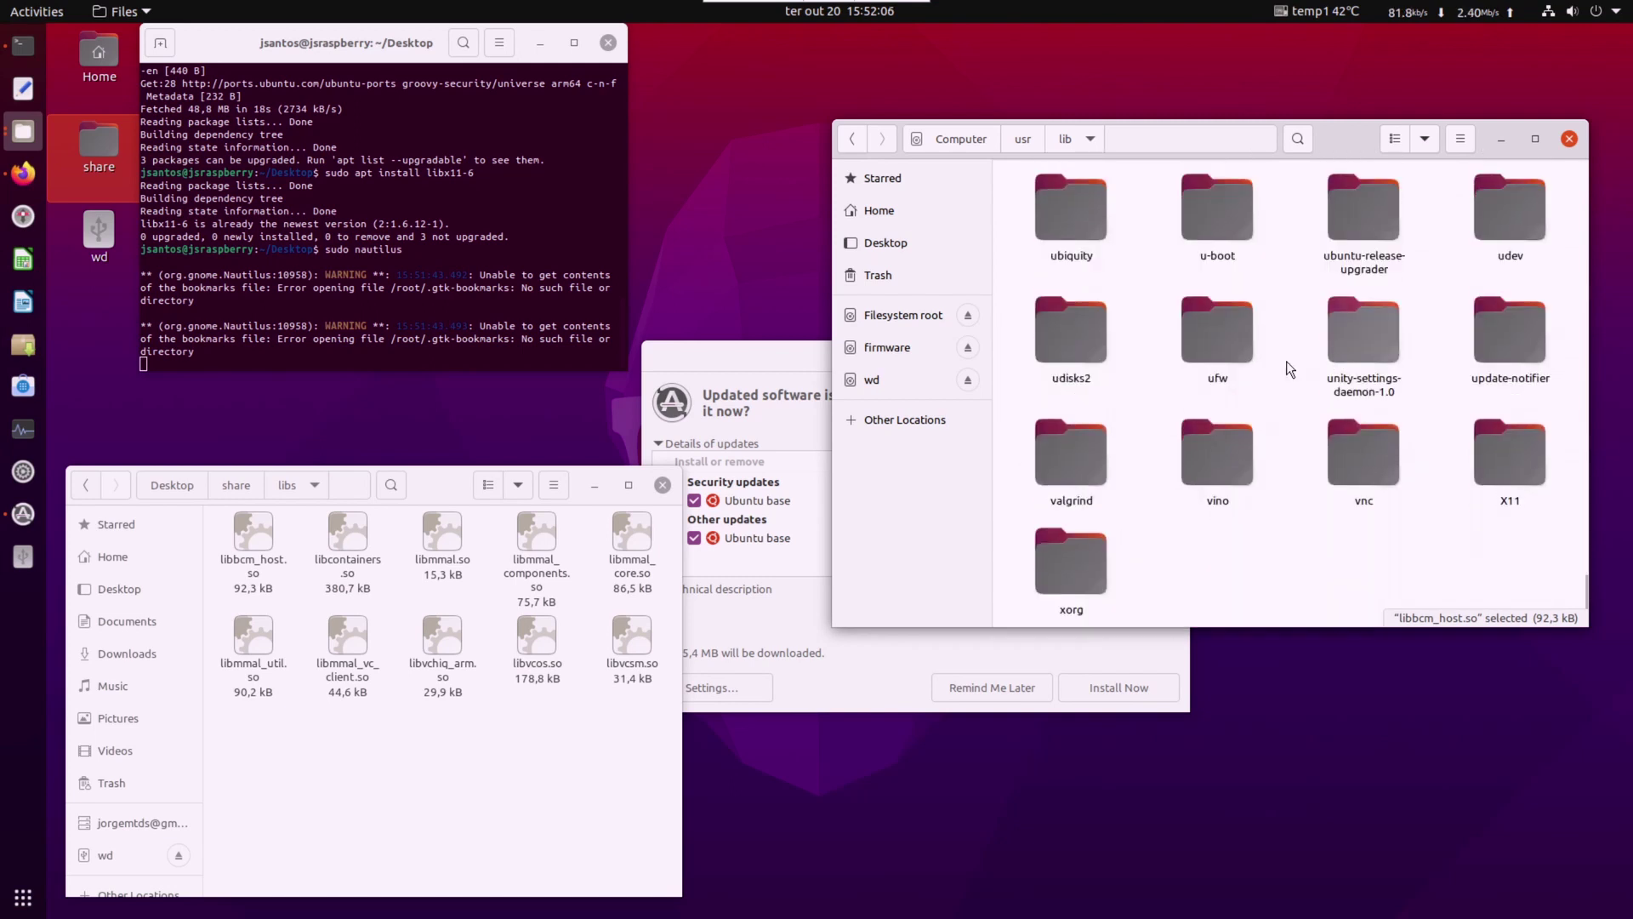
click(346, 751)
Drag all 10 libs files into /usr/lib and cancel the libbcm_host.so replace conflict
drag(247, 768, 1273, 554)
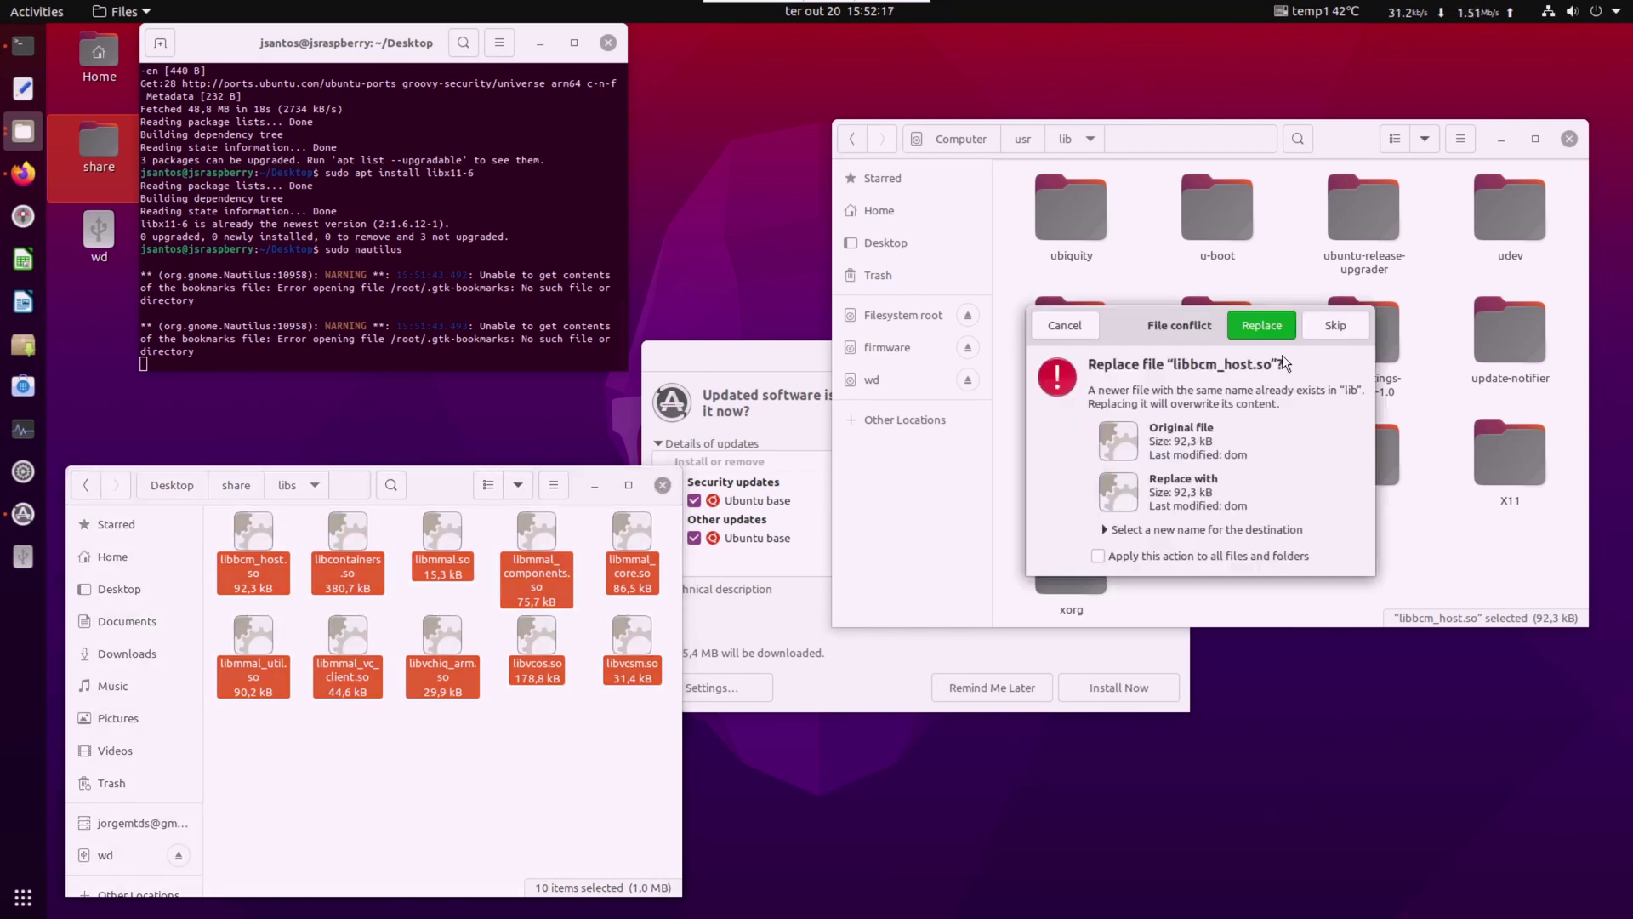
click(1064, 326)
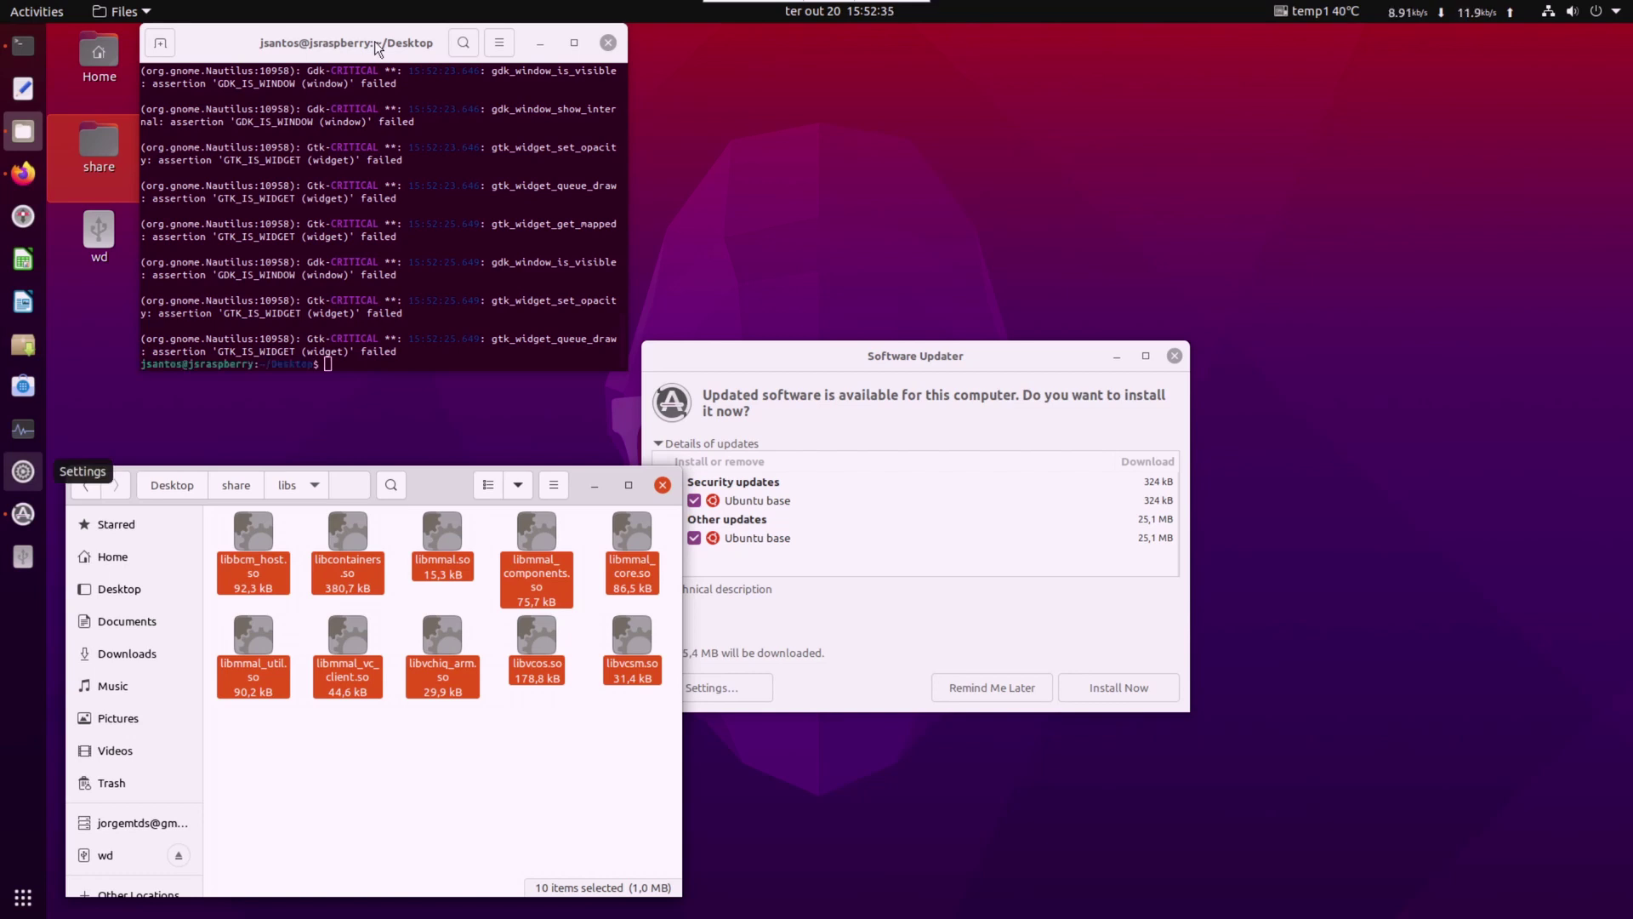
Run sudo apt install gdebi (already newest 0.9.5.7+nmu3) and return Files to share
click(366, 339)
text(sudo apt install gdebi)
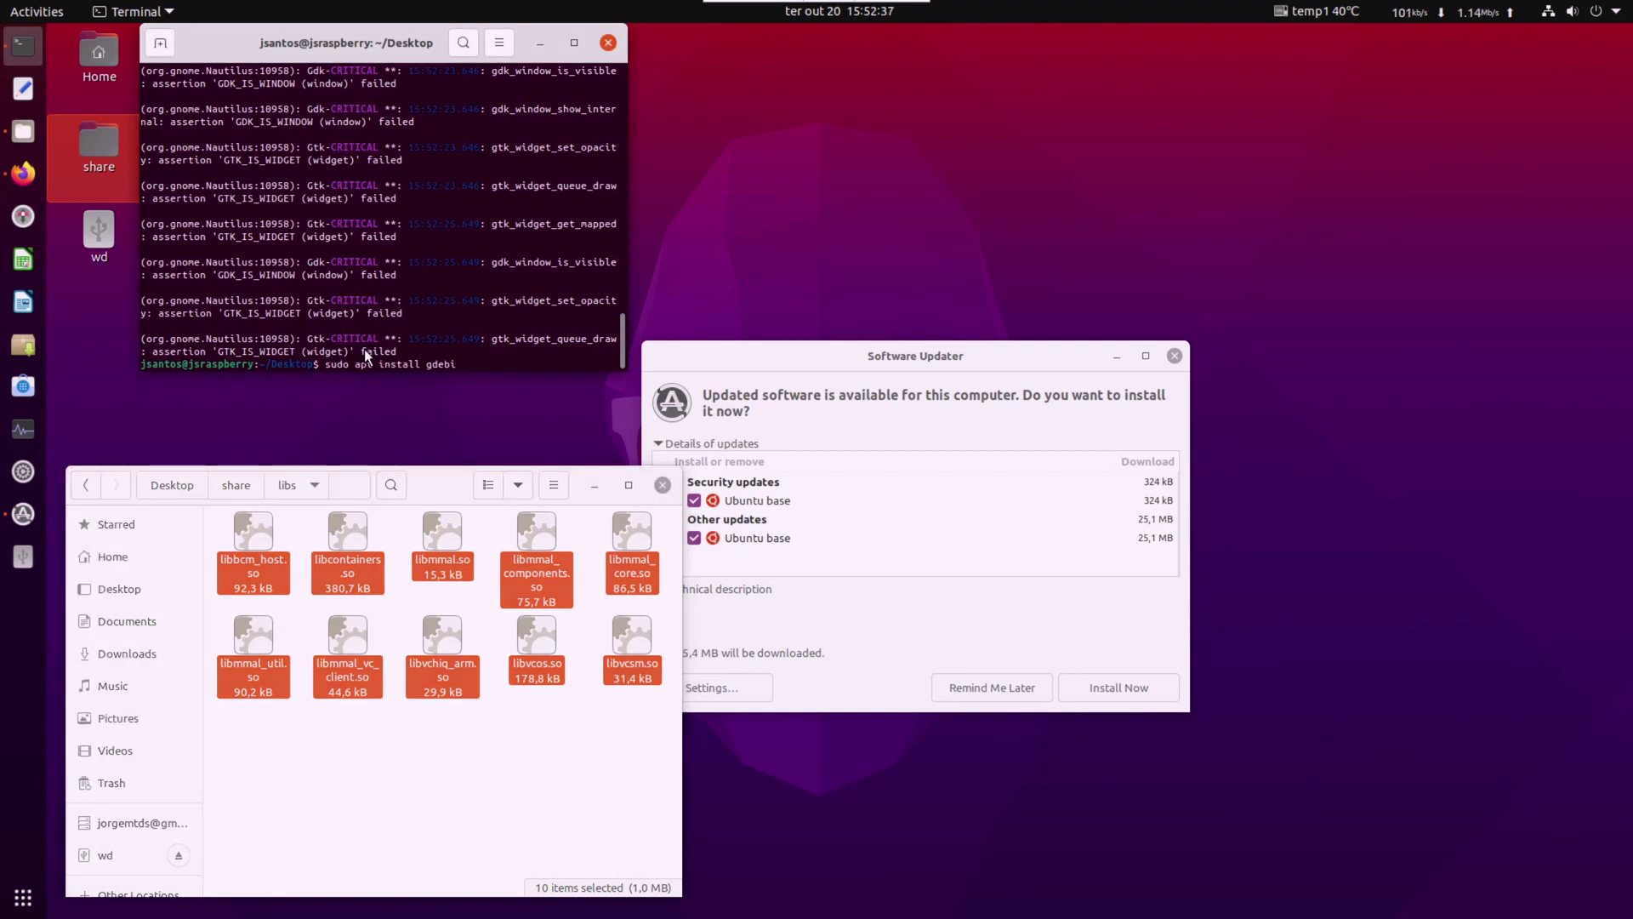
key(Return)
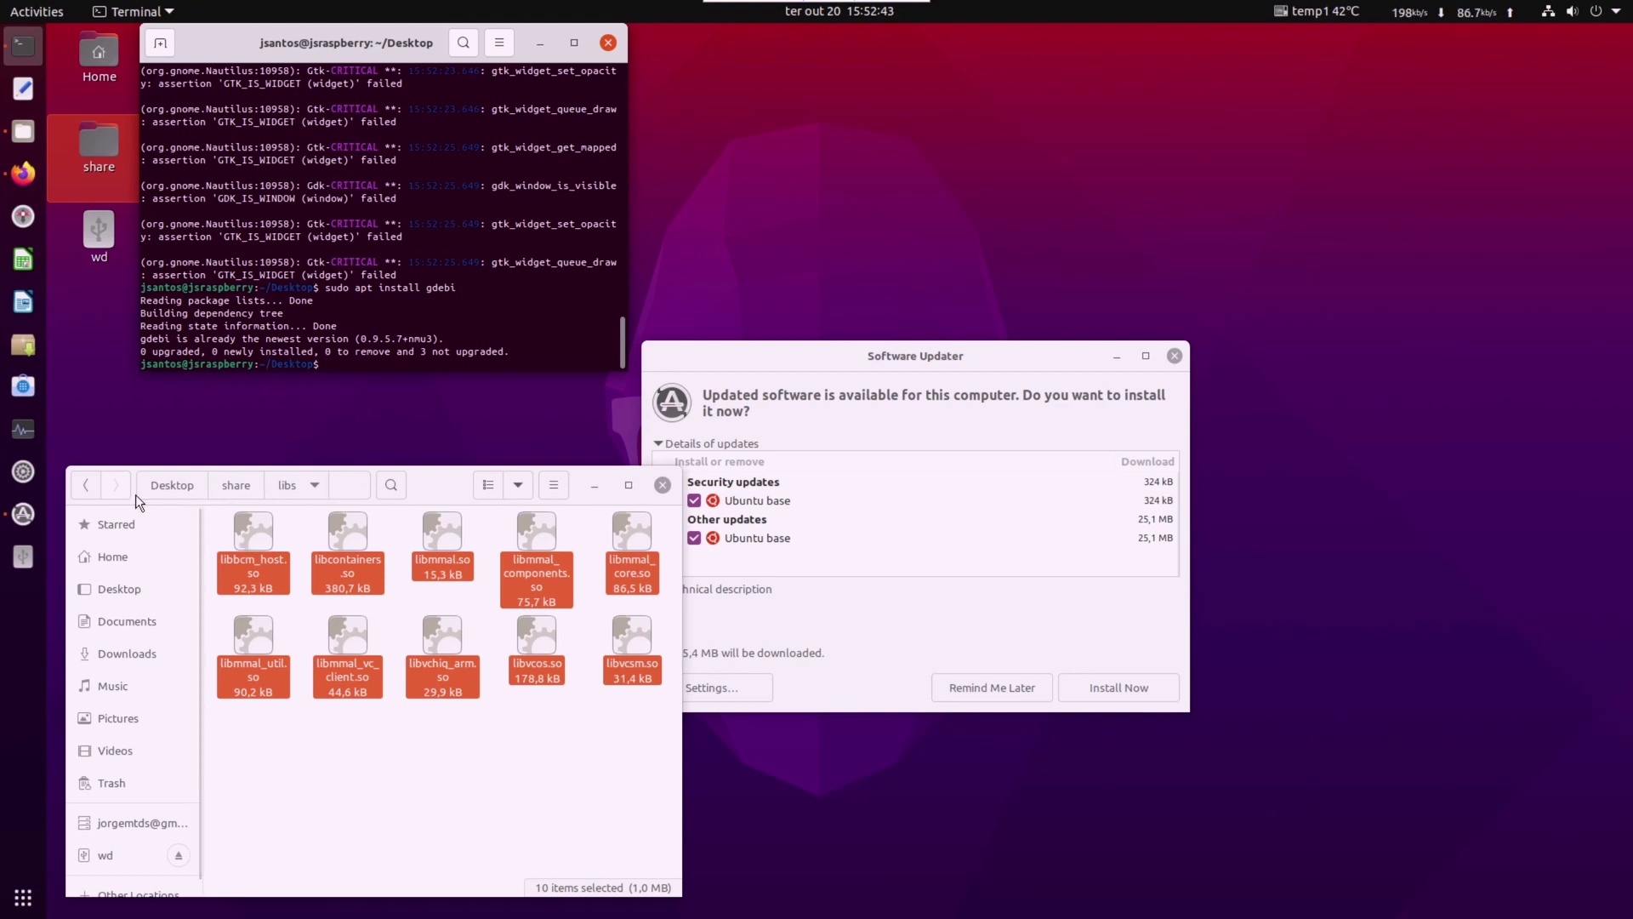
click(244, 481)
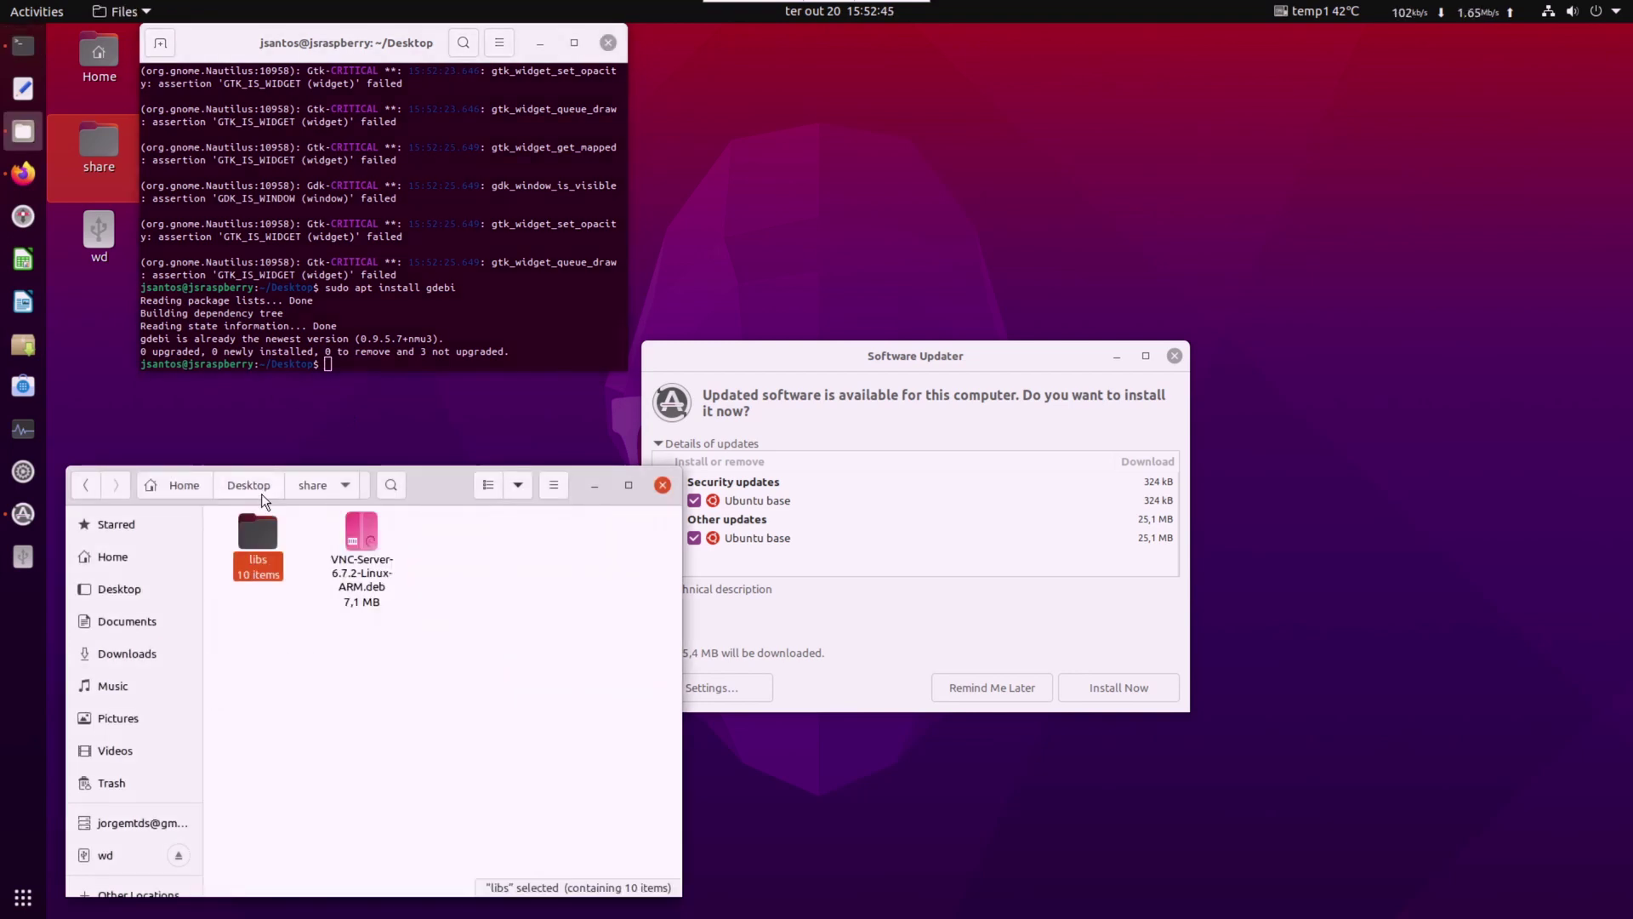
Change into share, list its contents, and enter sudo gdebi VNC-Server-6.7.2-Linux-ARM.deb at the prompt
click(357, 528)
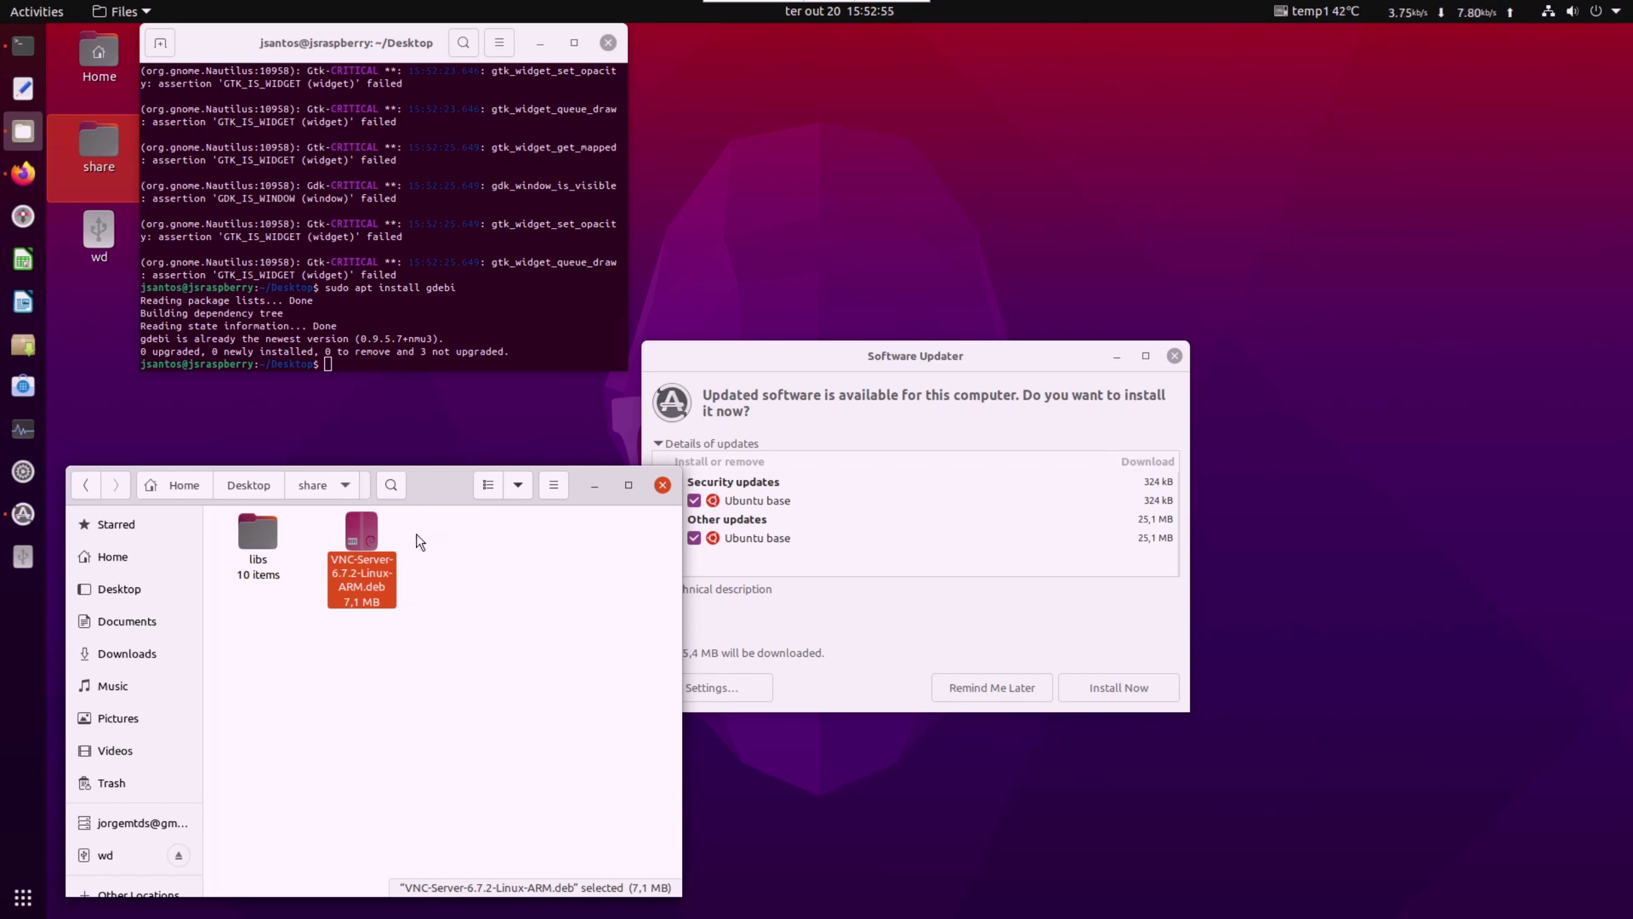
click(410, 328)
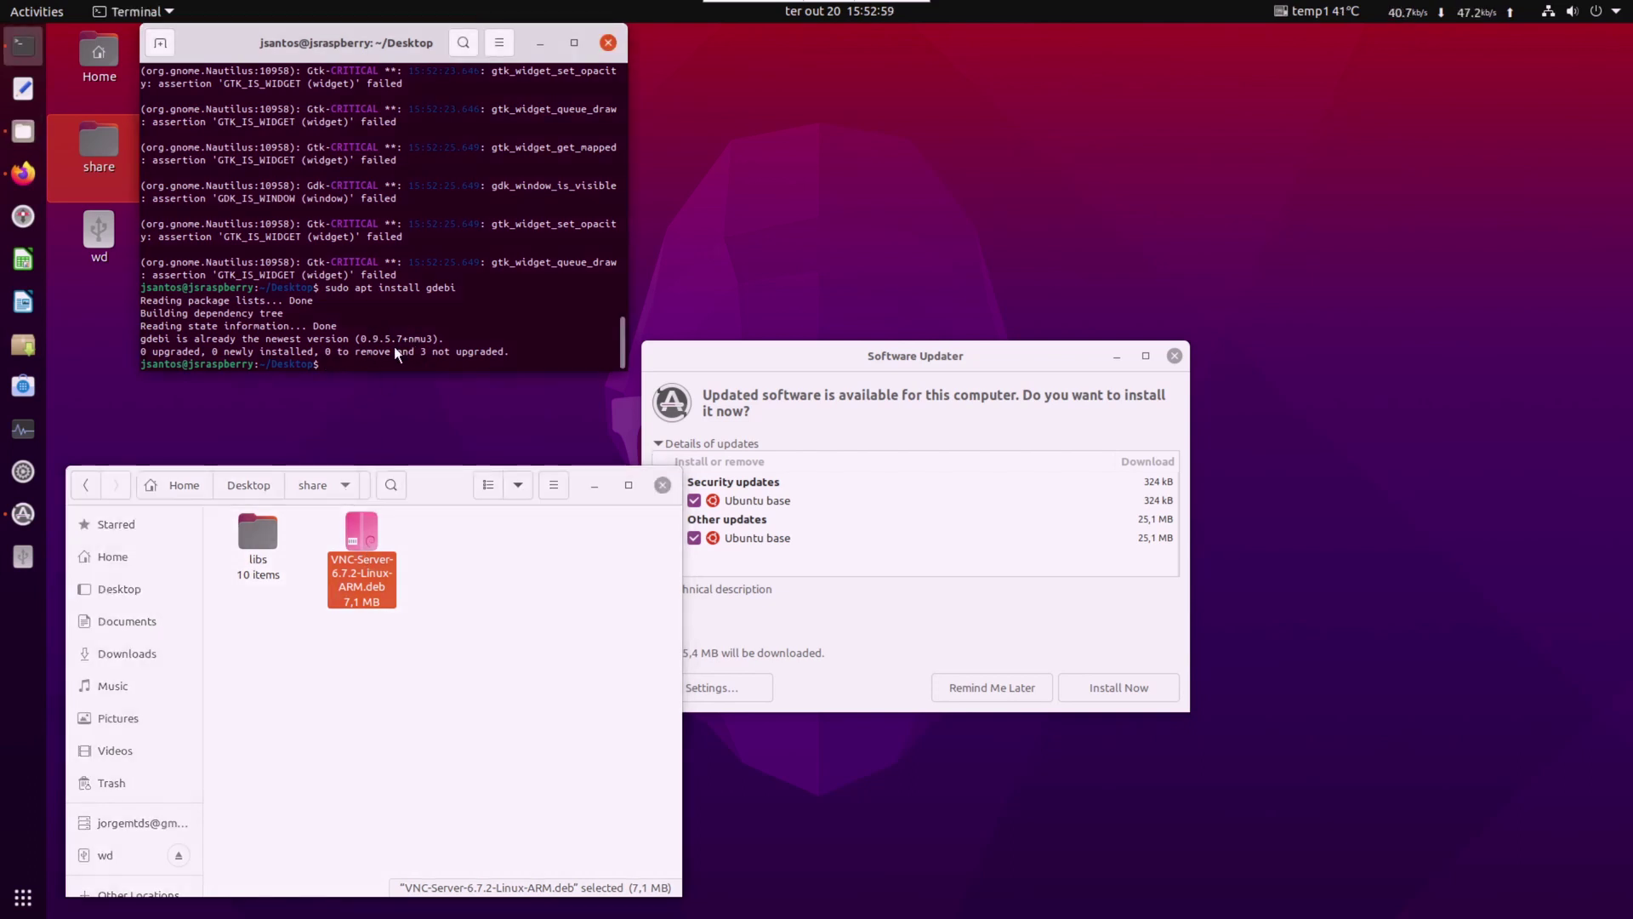
text(cd share)
key(Return)
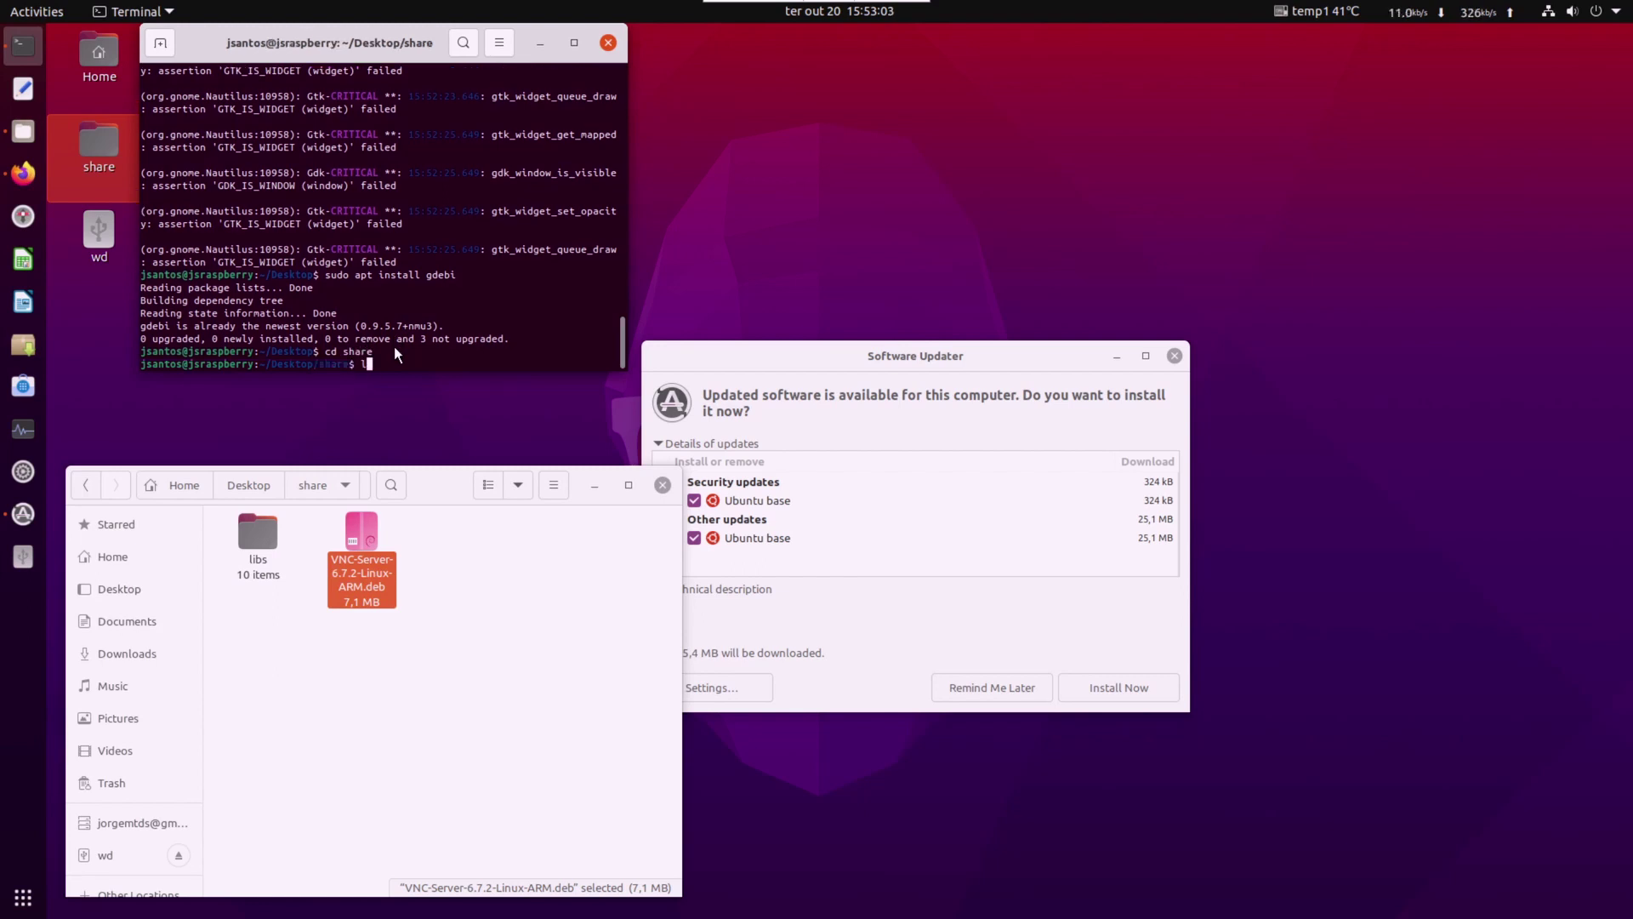
text(ls)
key(Return)
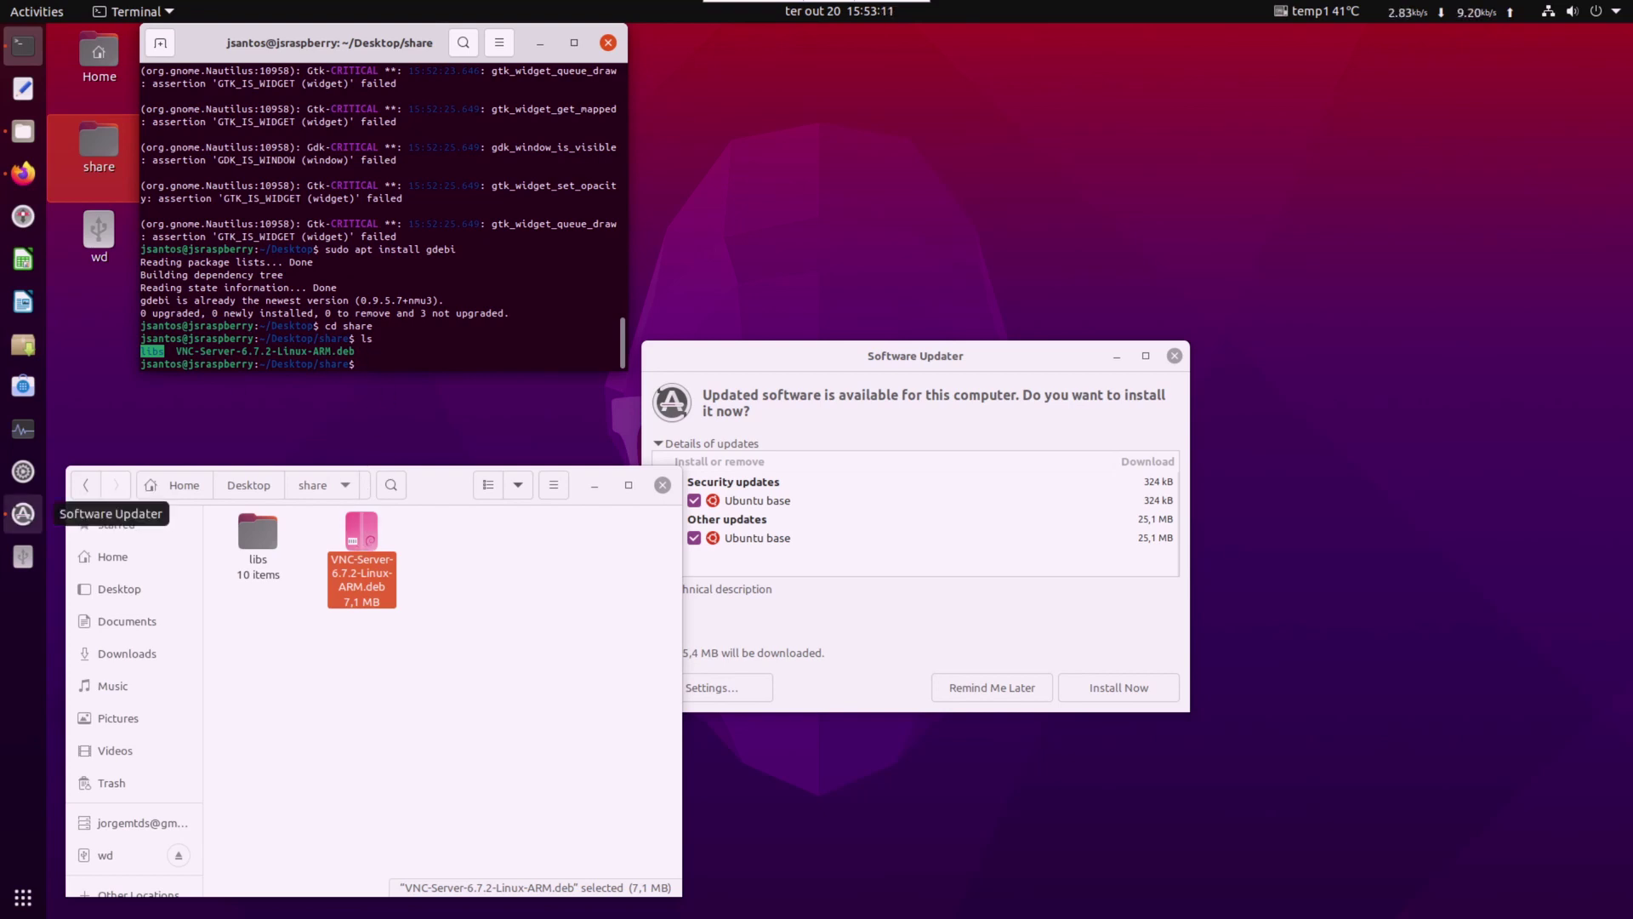
text(sudo gdebi VNC-Server-6.7.2-Linux-ARM.deb)
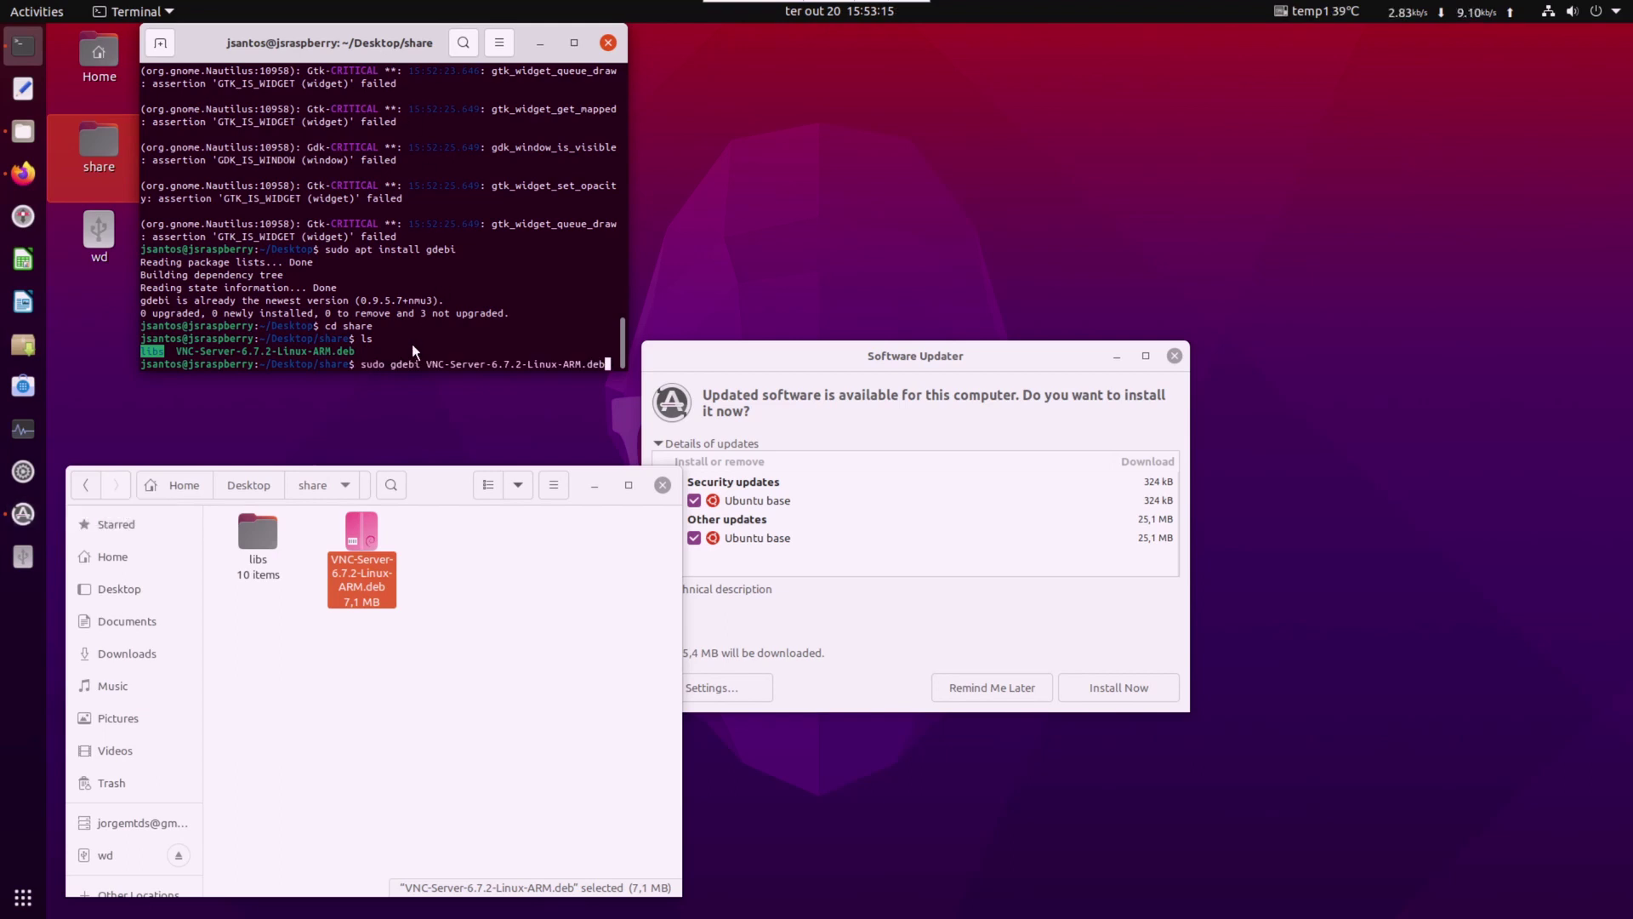
Run gdebi on VNC-Server-6.7.2-Linux-ARM.deb and answer n at the install prompt
key(Return)
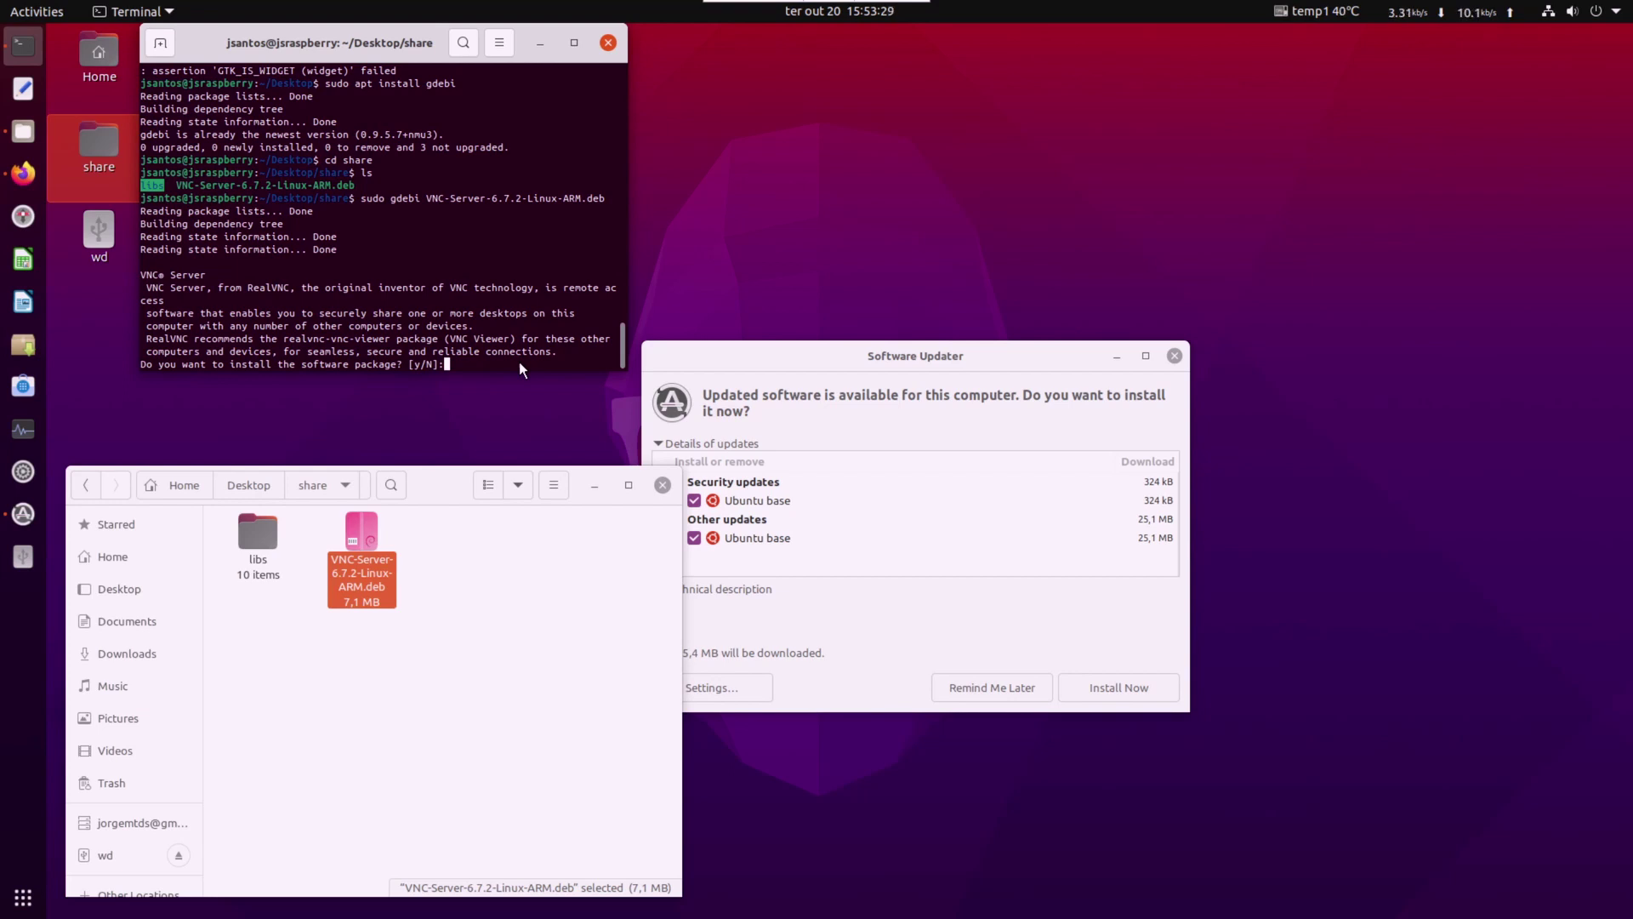
text(n)
key(Return)
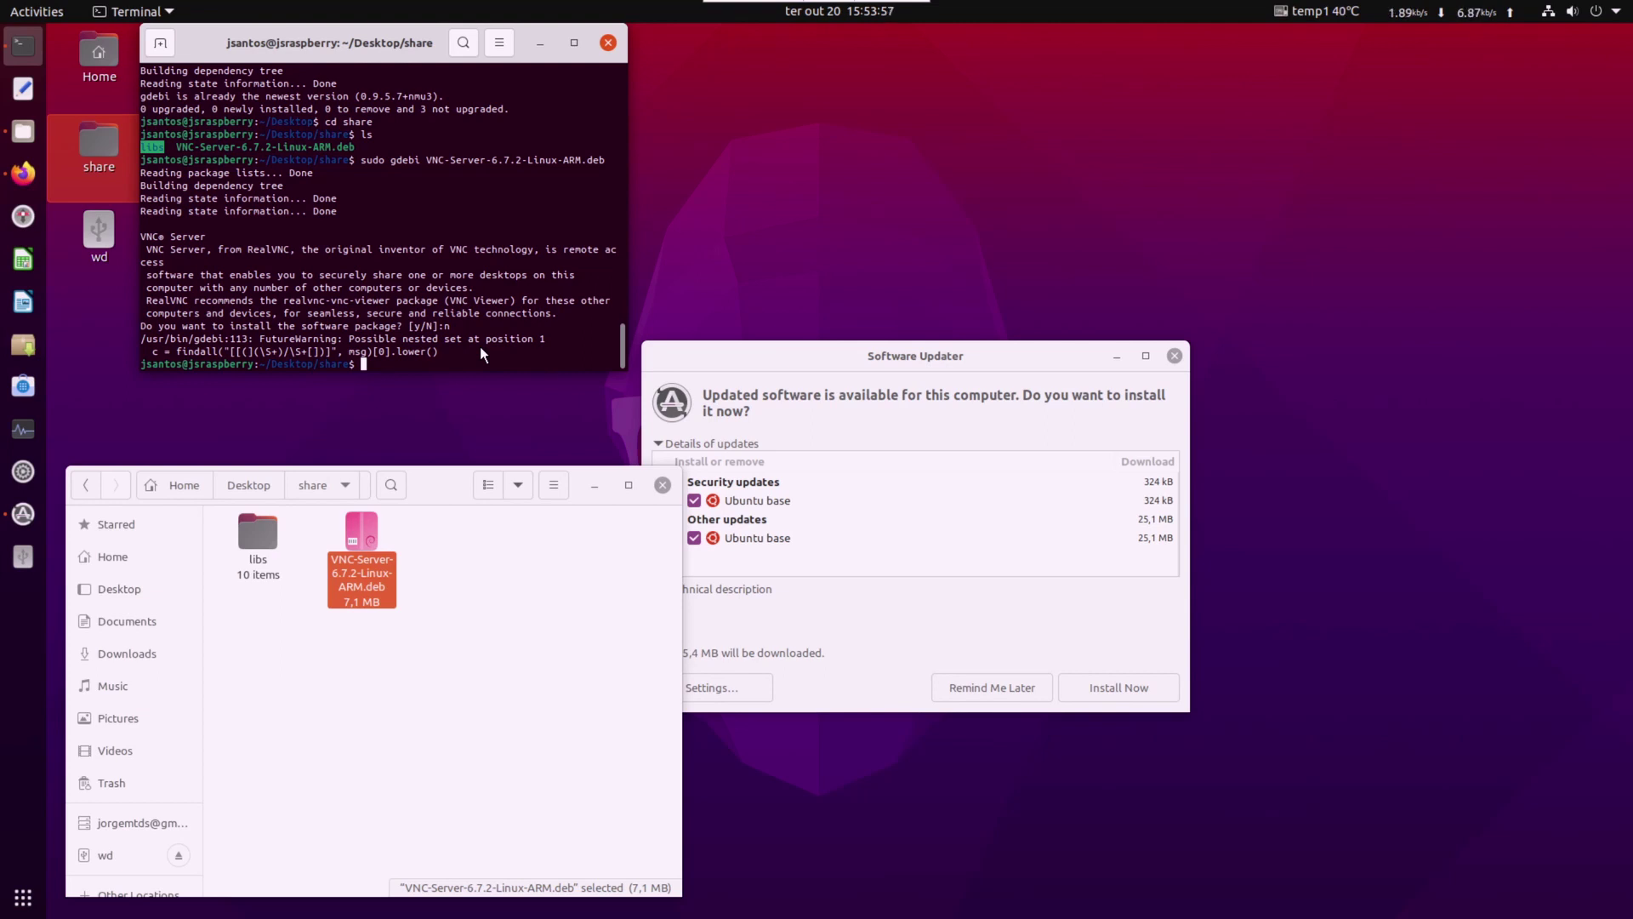
Enable vncserver-x11-serviced.service and vncserver-virtuald.service with sudo systemctl enable
text(sudo systemctl enable vncserver-x11-serviced.service)
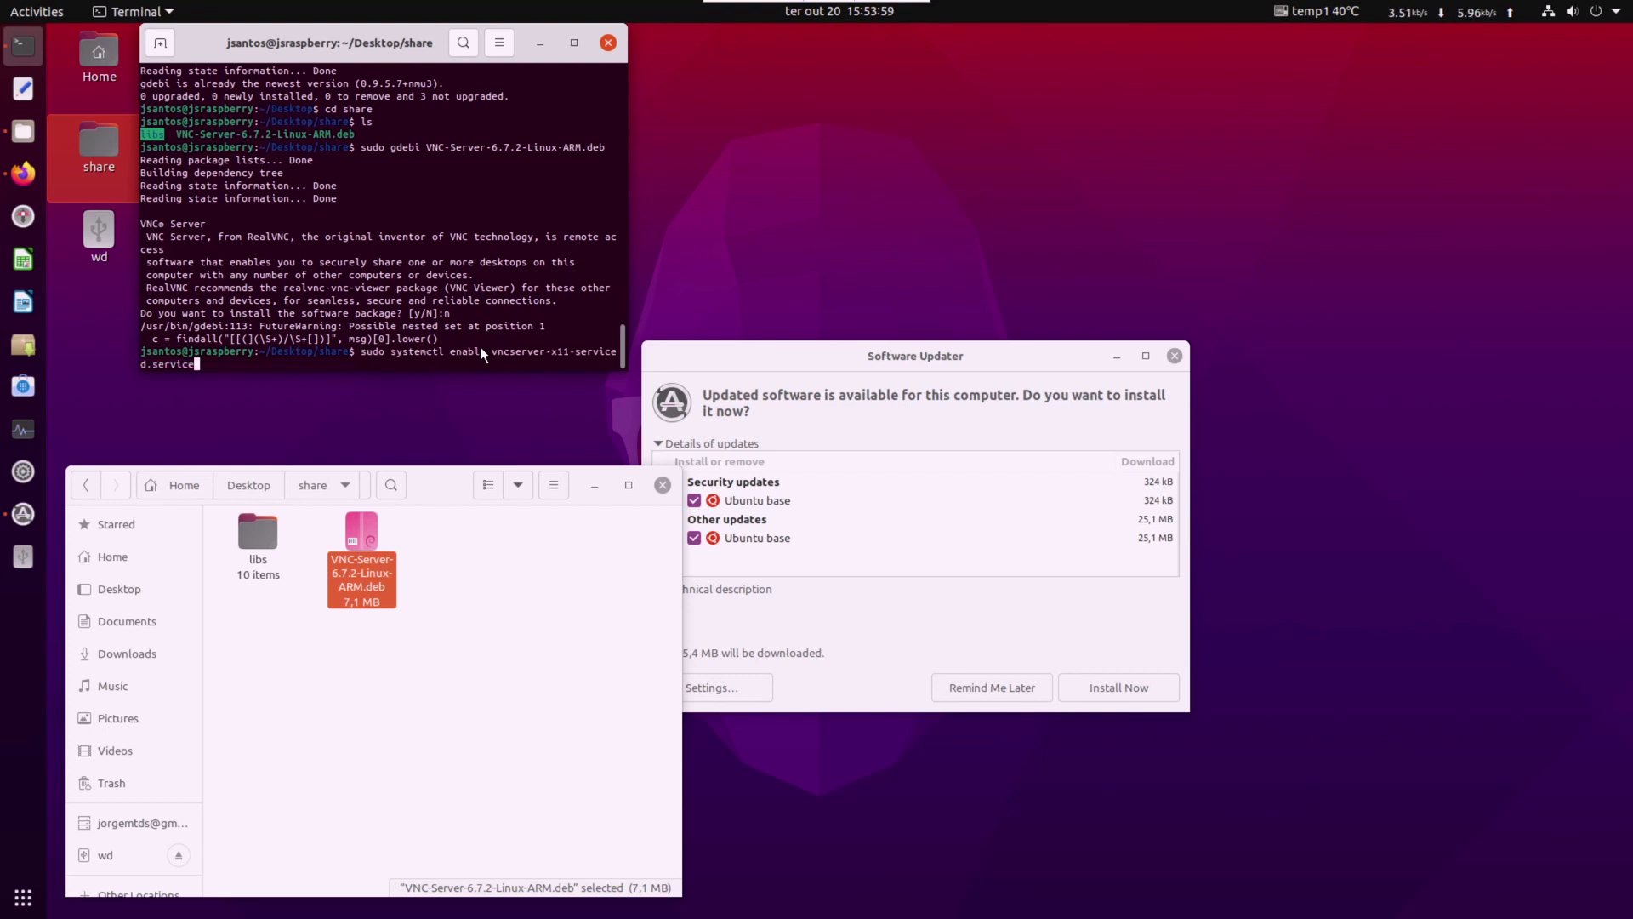
key(Return)
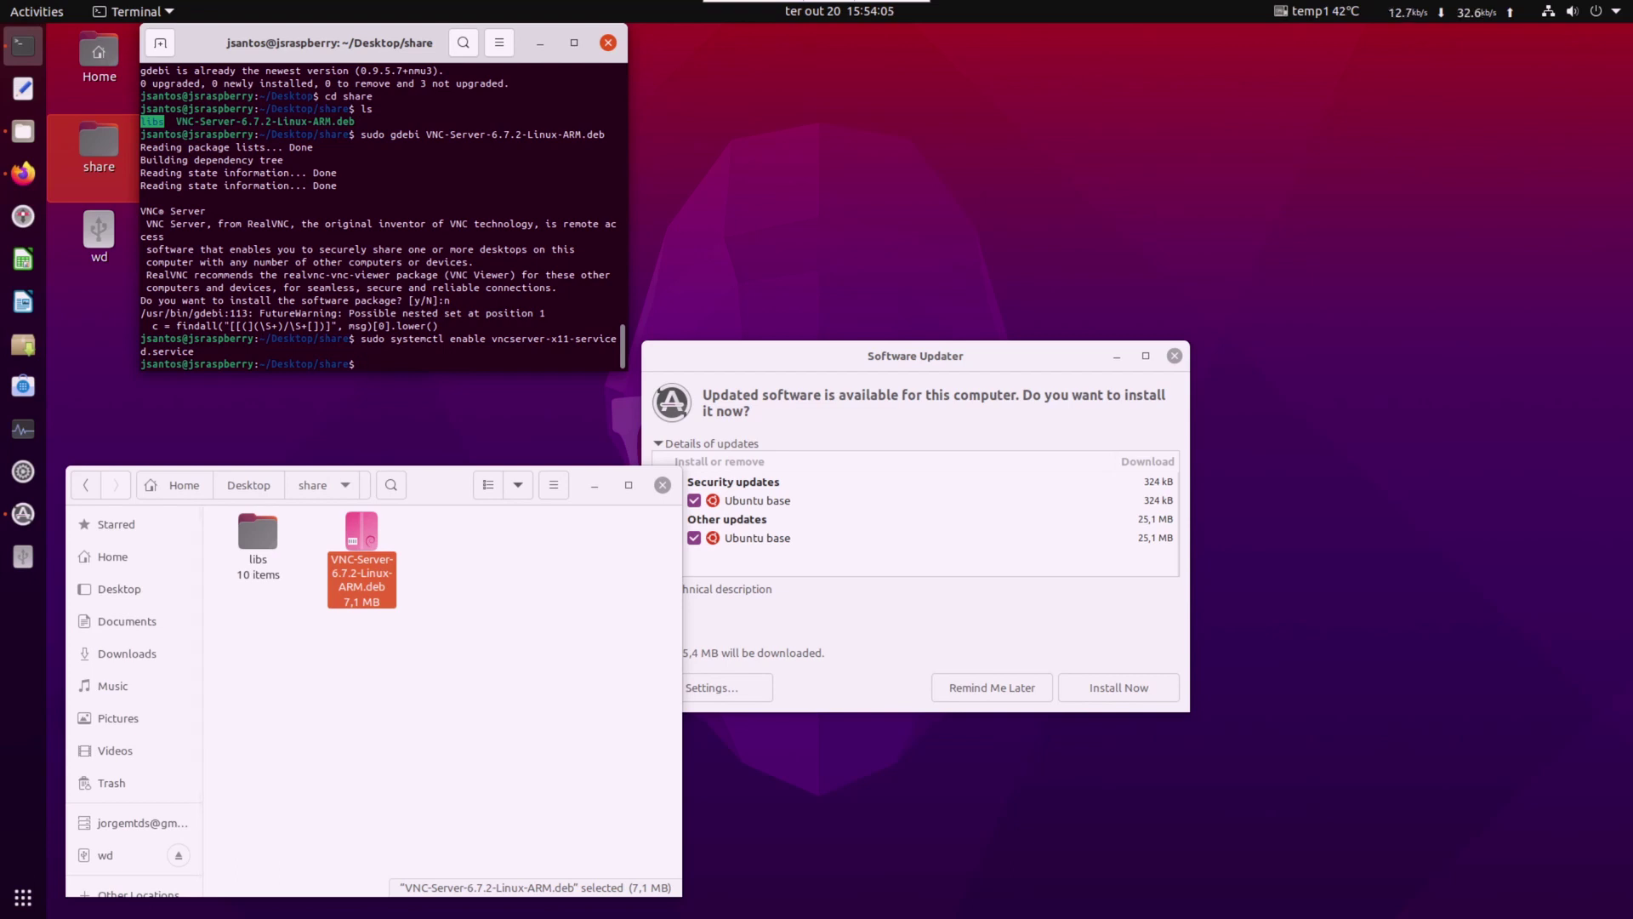
text(sudo systemctl enable vncserver-virtuald.service)
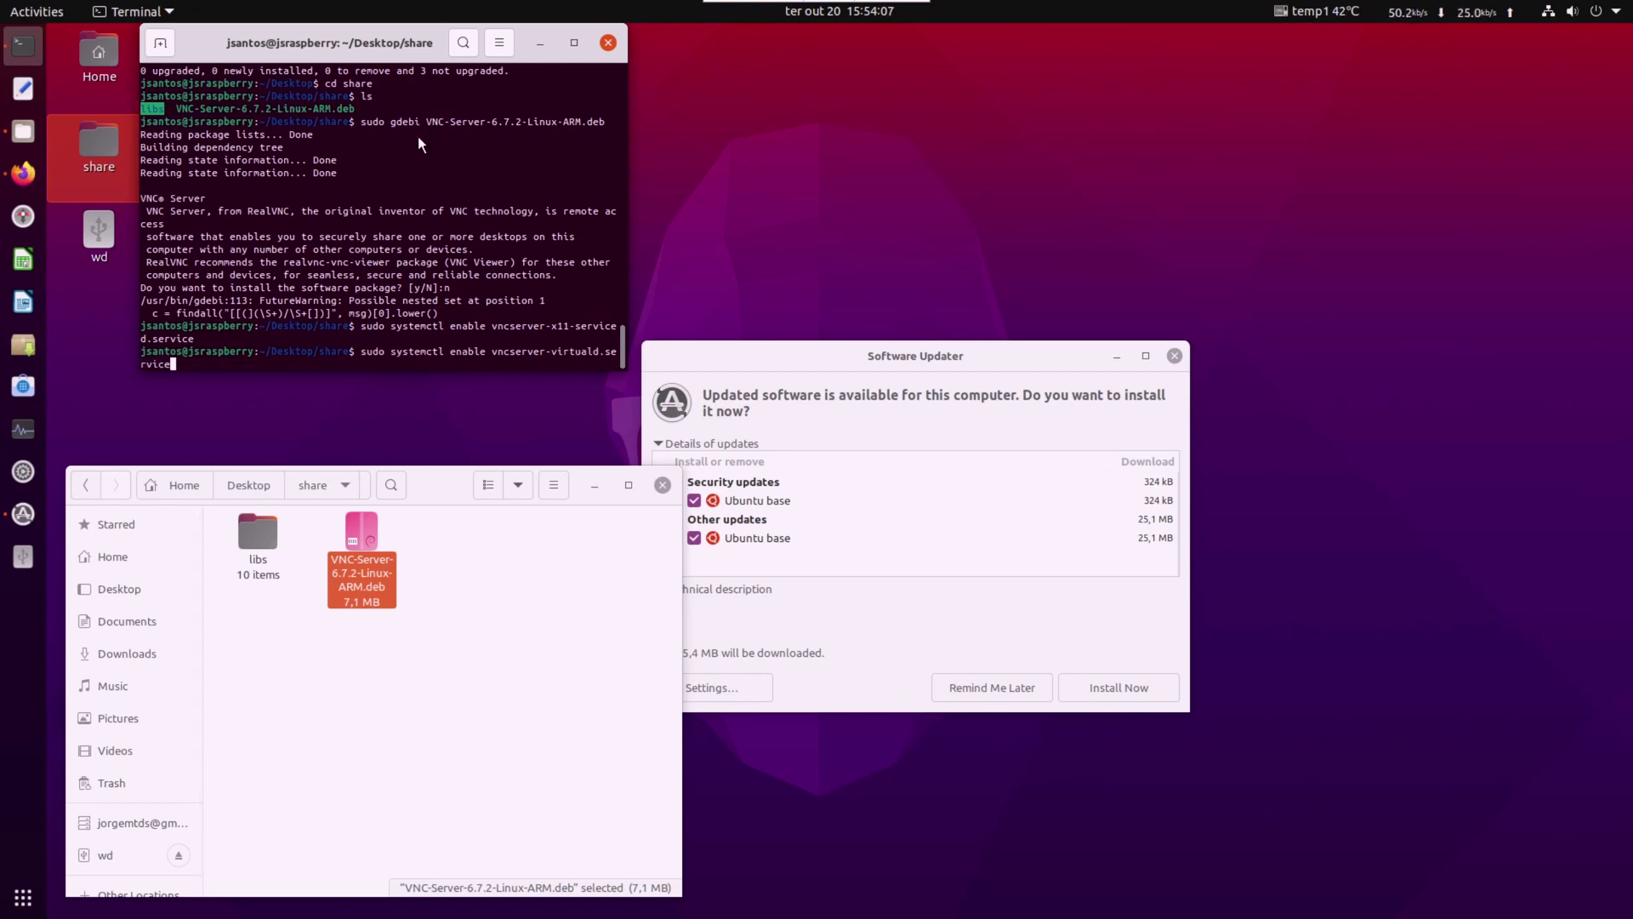
key(Return)
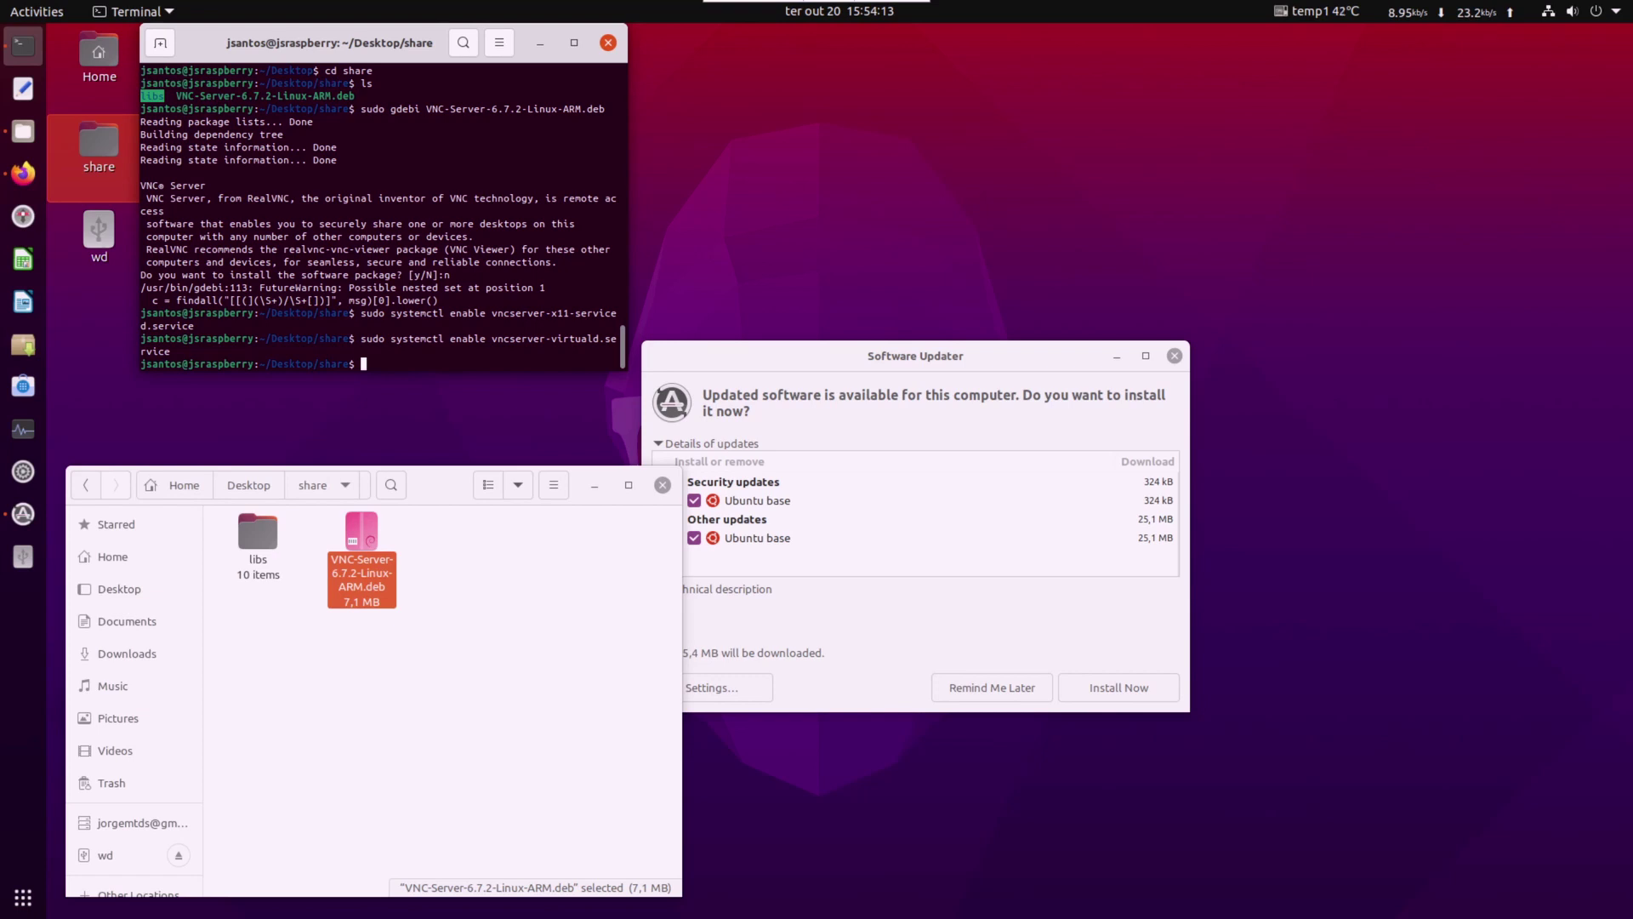
Start vncserver-x11-serviced.service and vncserver-virtuald.service with sudo systemctl start
text(sudo systemctl start vncserver-x11-serviced.service)
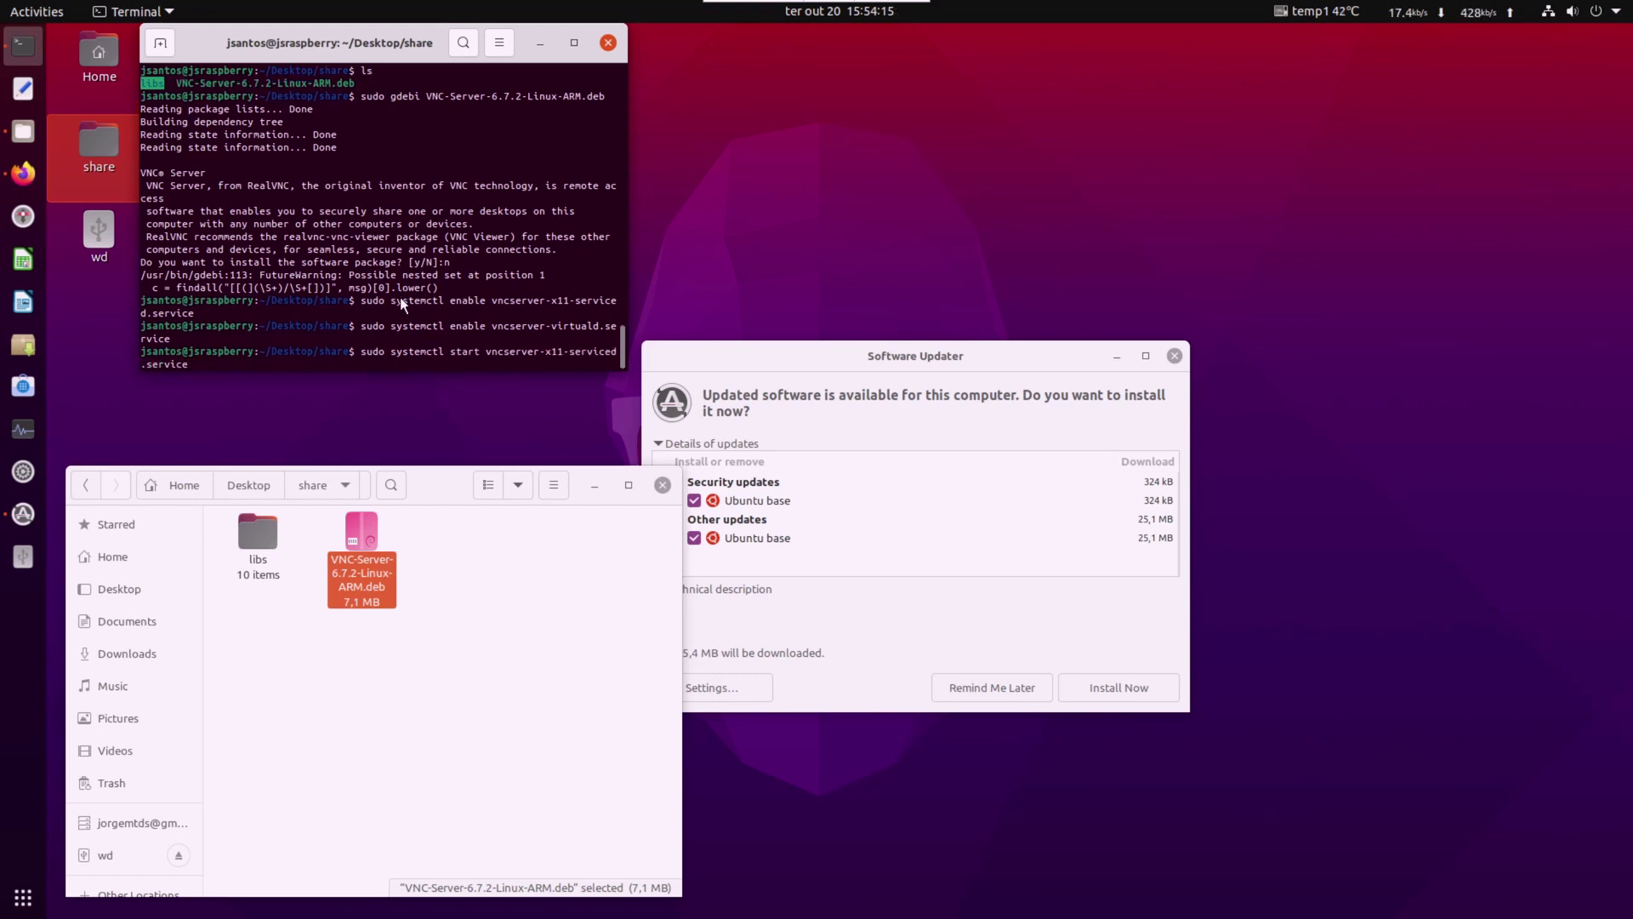
key(Return)
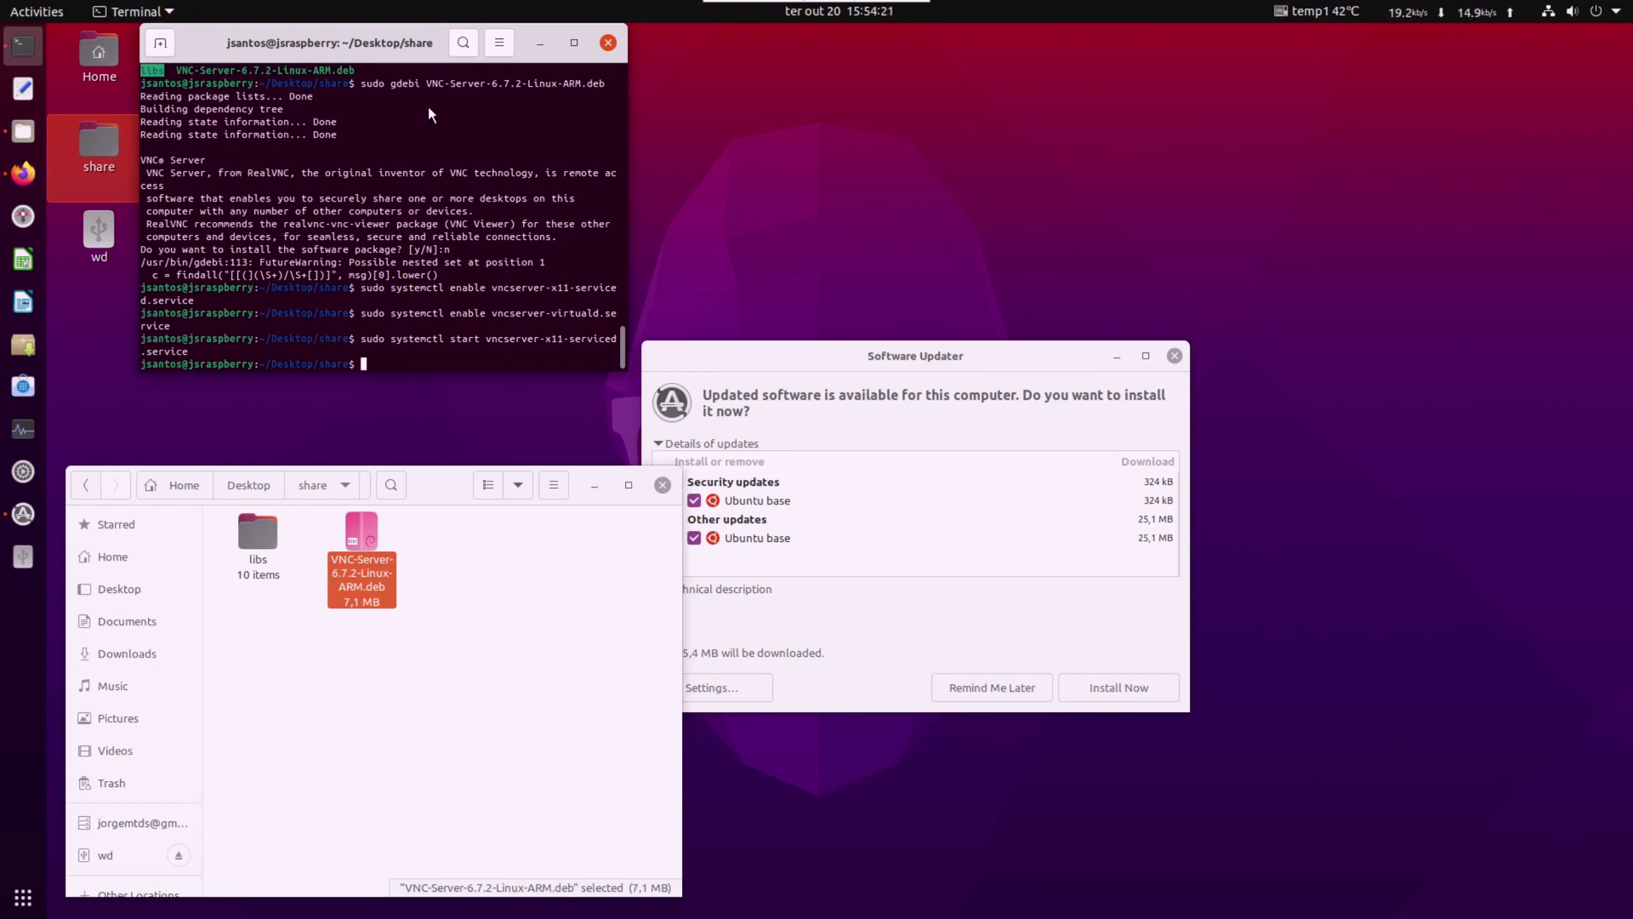
text(sudo systemctl start vncserver-virtuald.service)
key(Return)
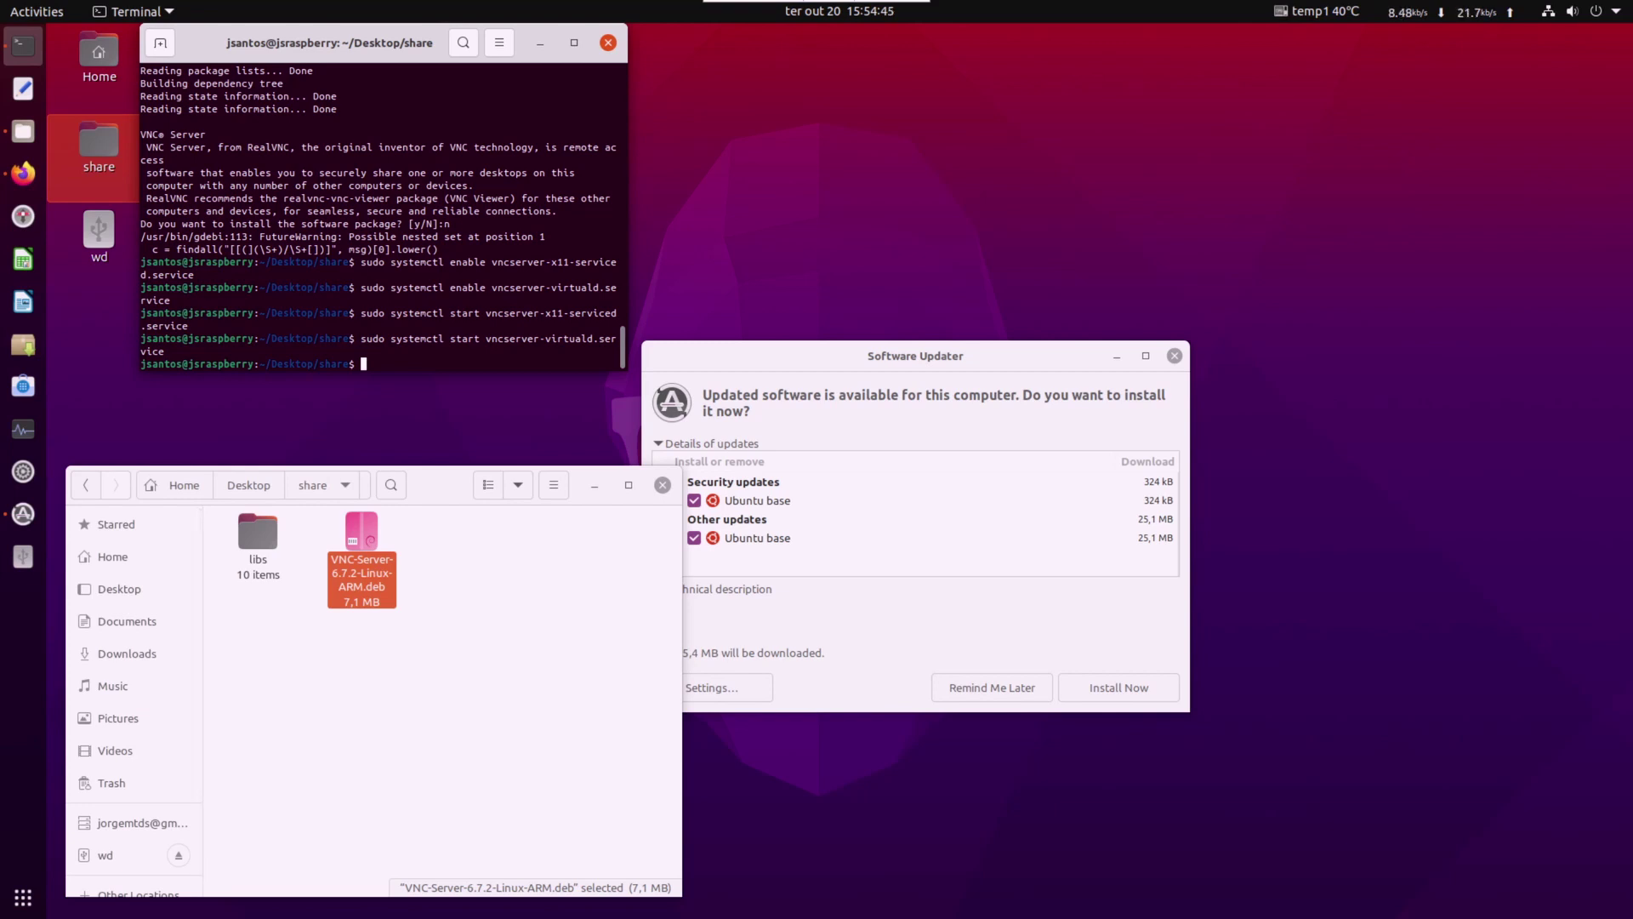
Launch sudo vnclicensewiz and cancel the VNC Server - Licensing dialog without signing in
text(sudo vnclicensewiz)
key(Return)
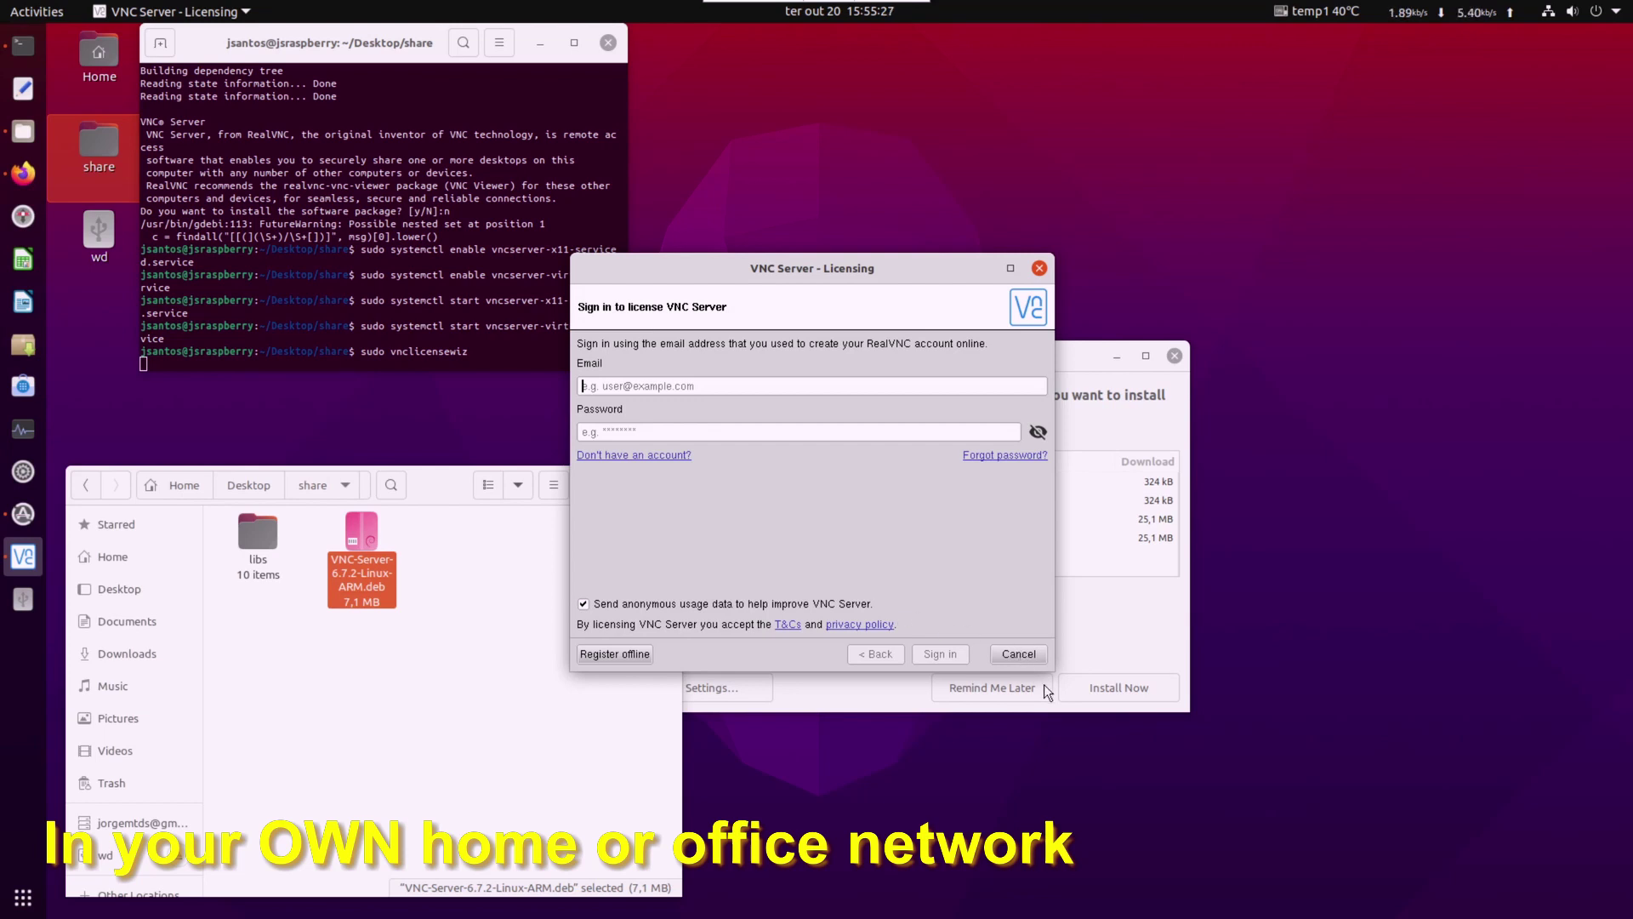
click(1016, 654)
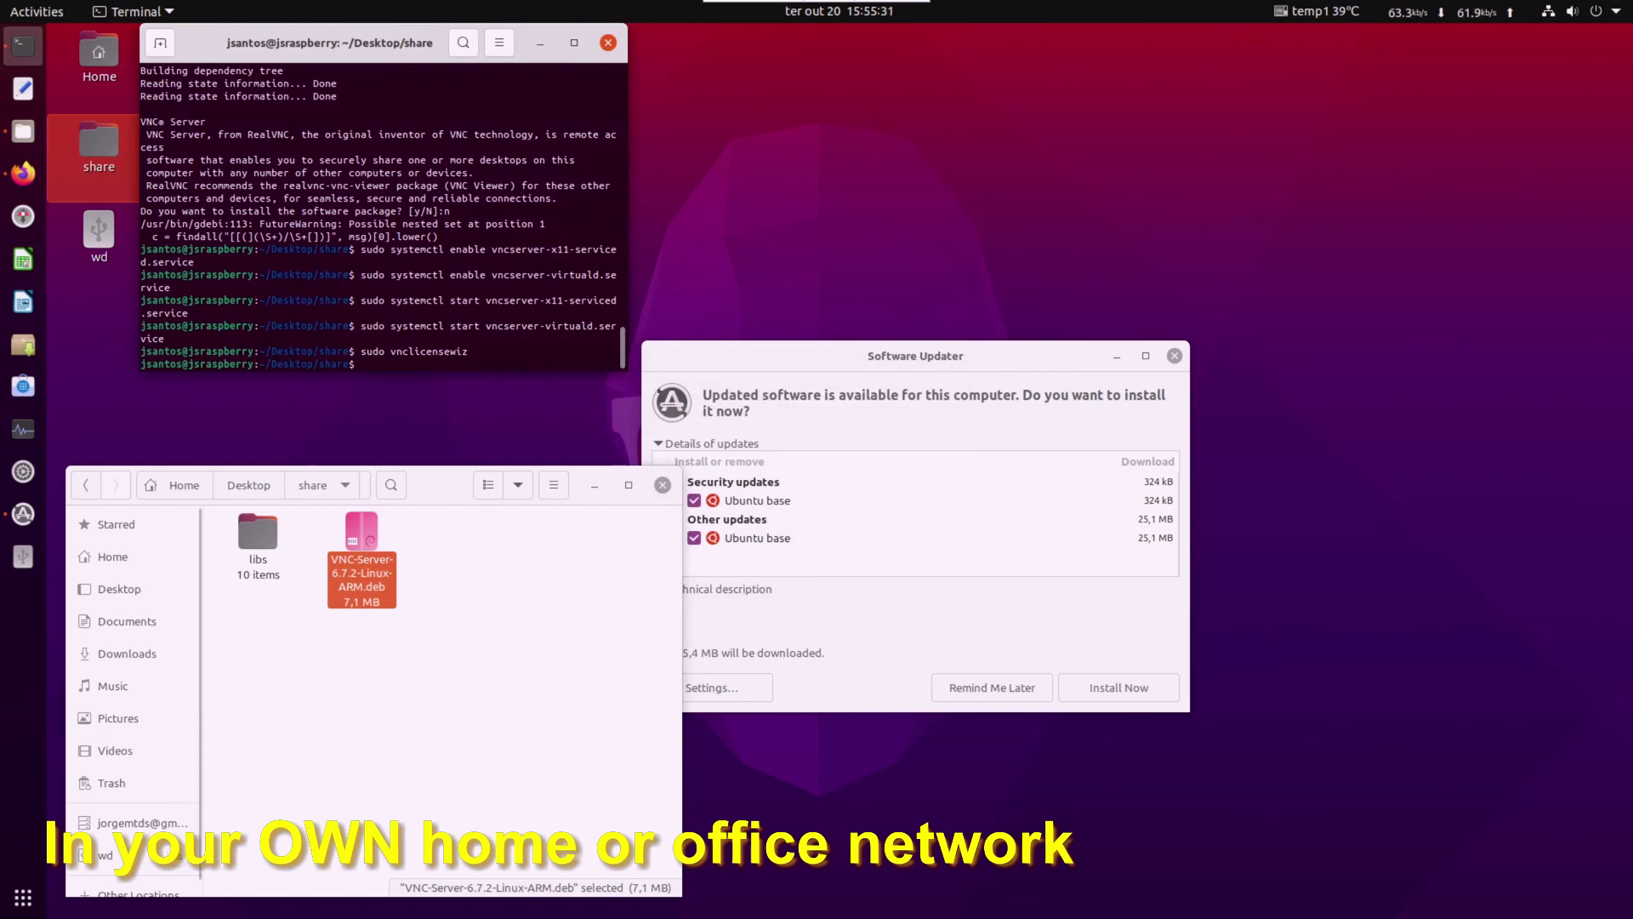
Restart the Raspberry Pi from the system menu's Power Off / Log Out > Restart, confirming it
click(937, 529)
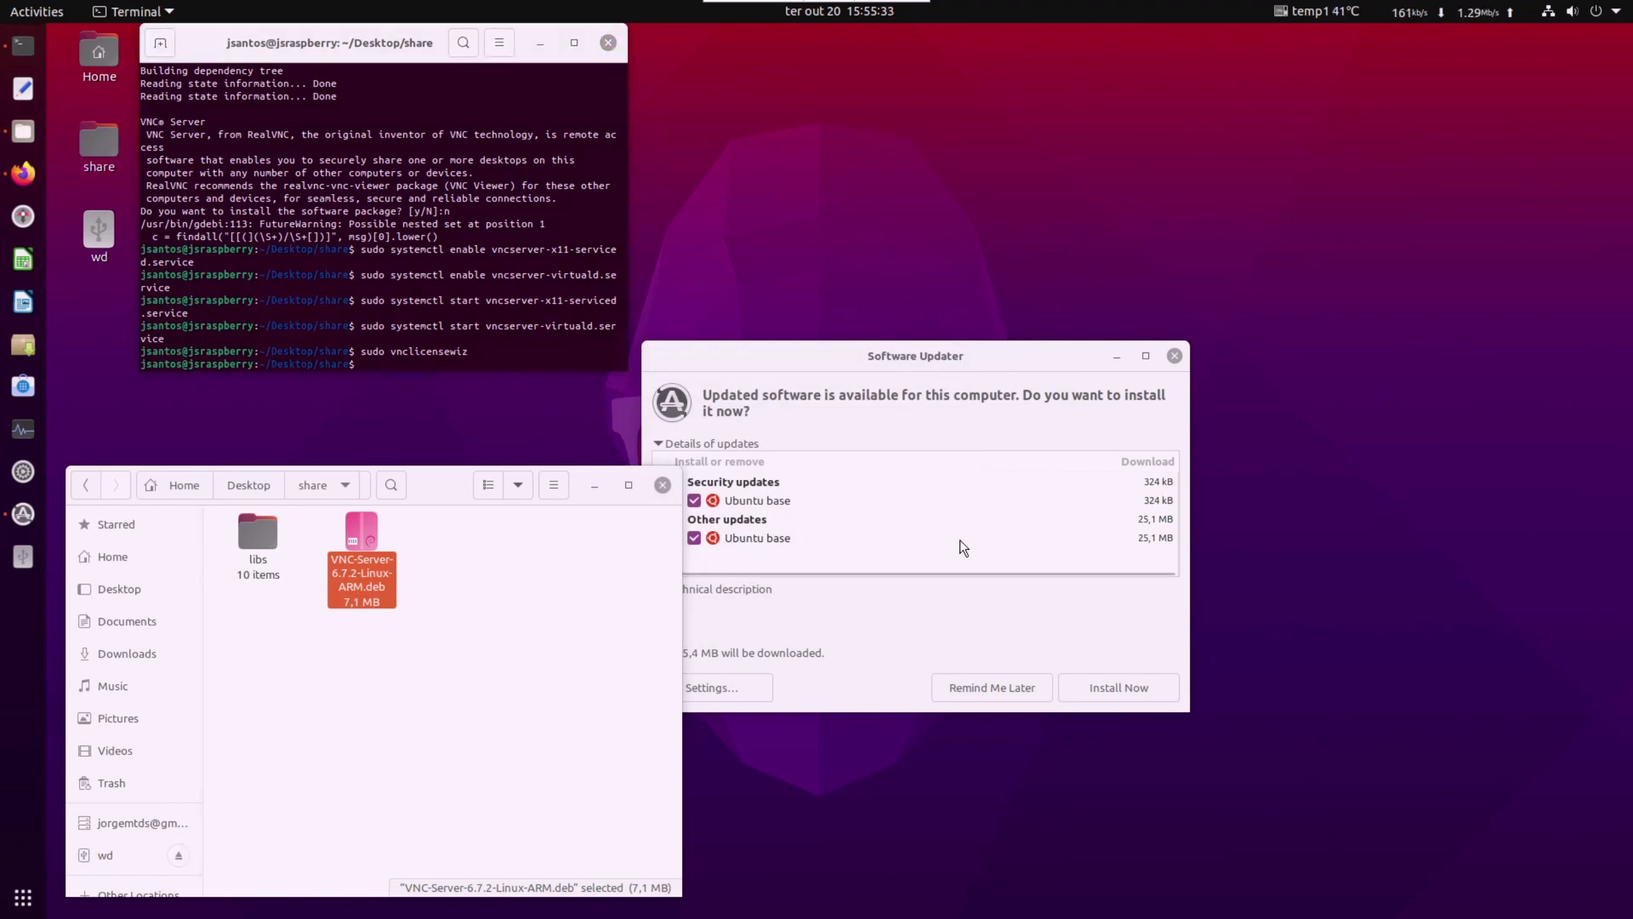
click(1598, 12)
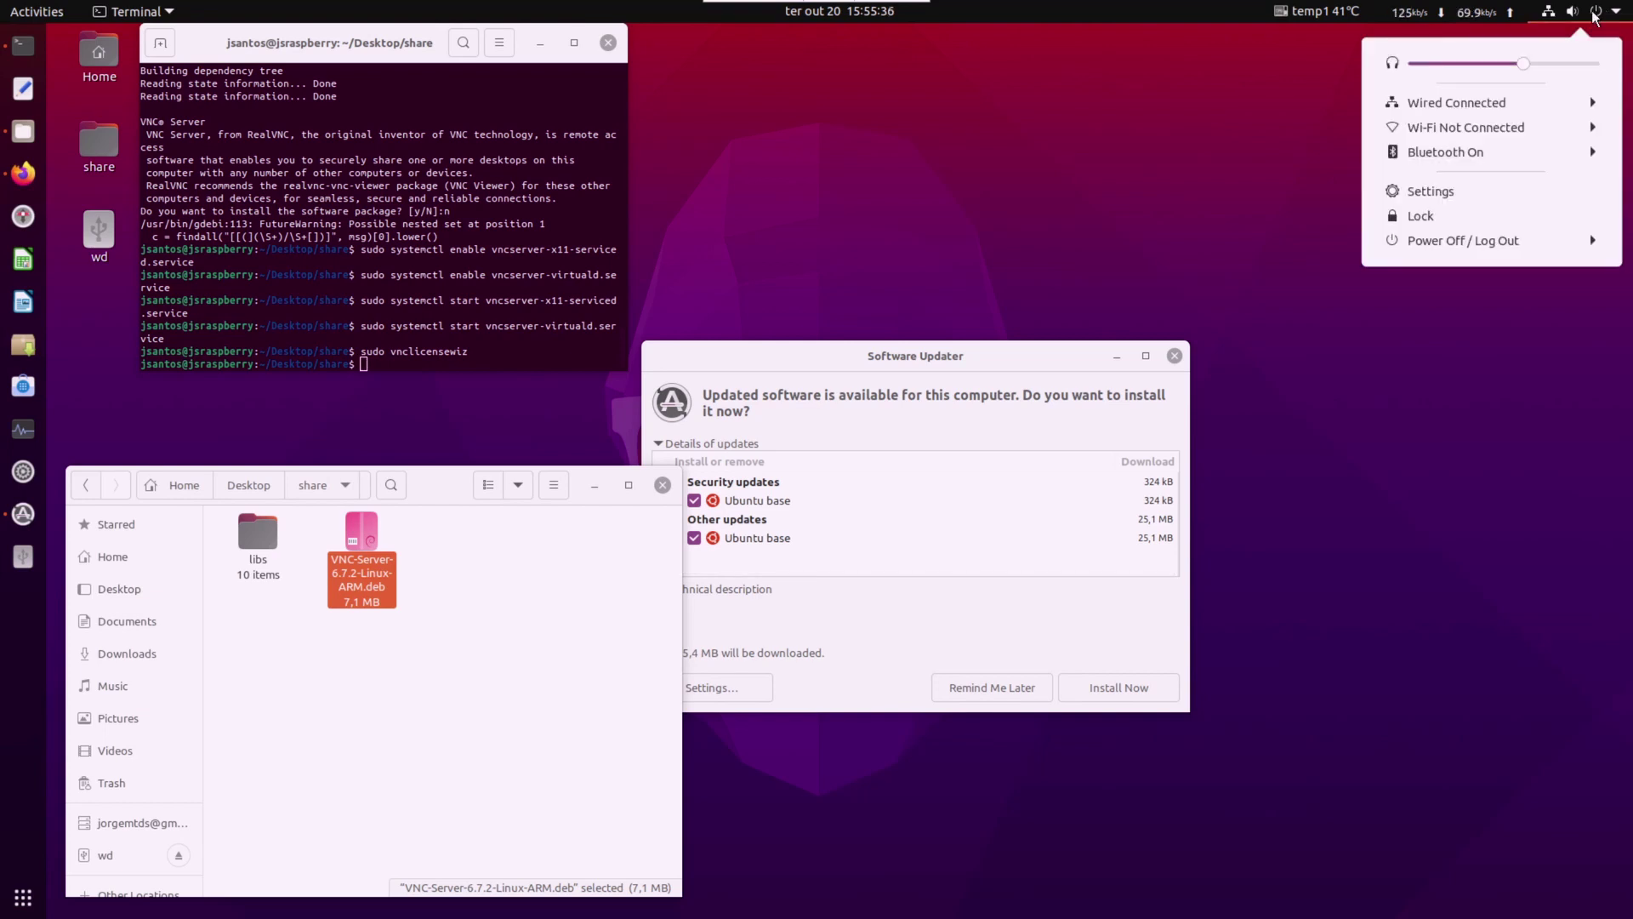
click(1461, 240)
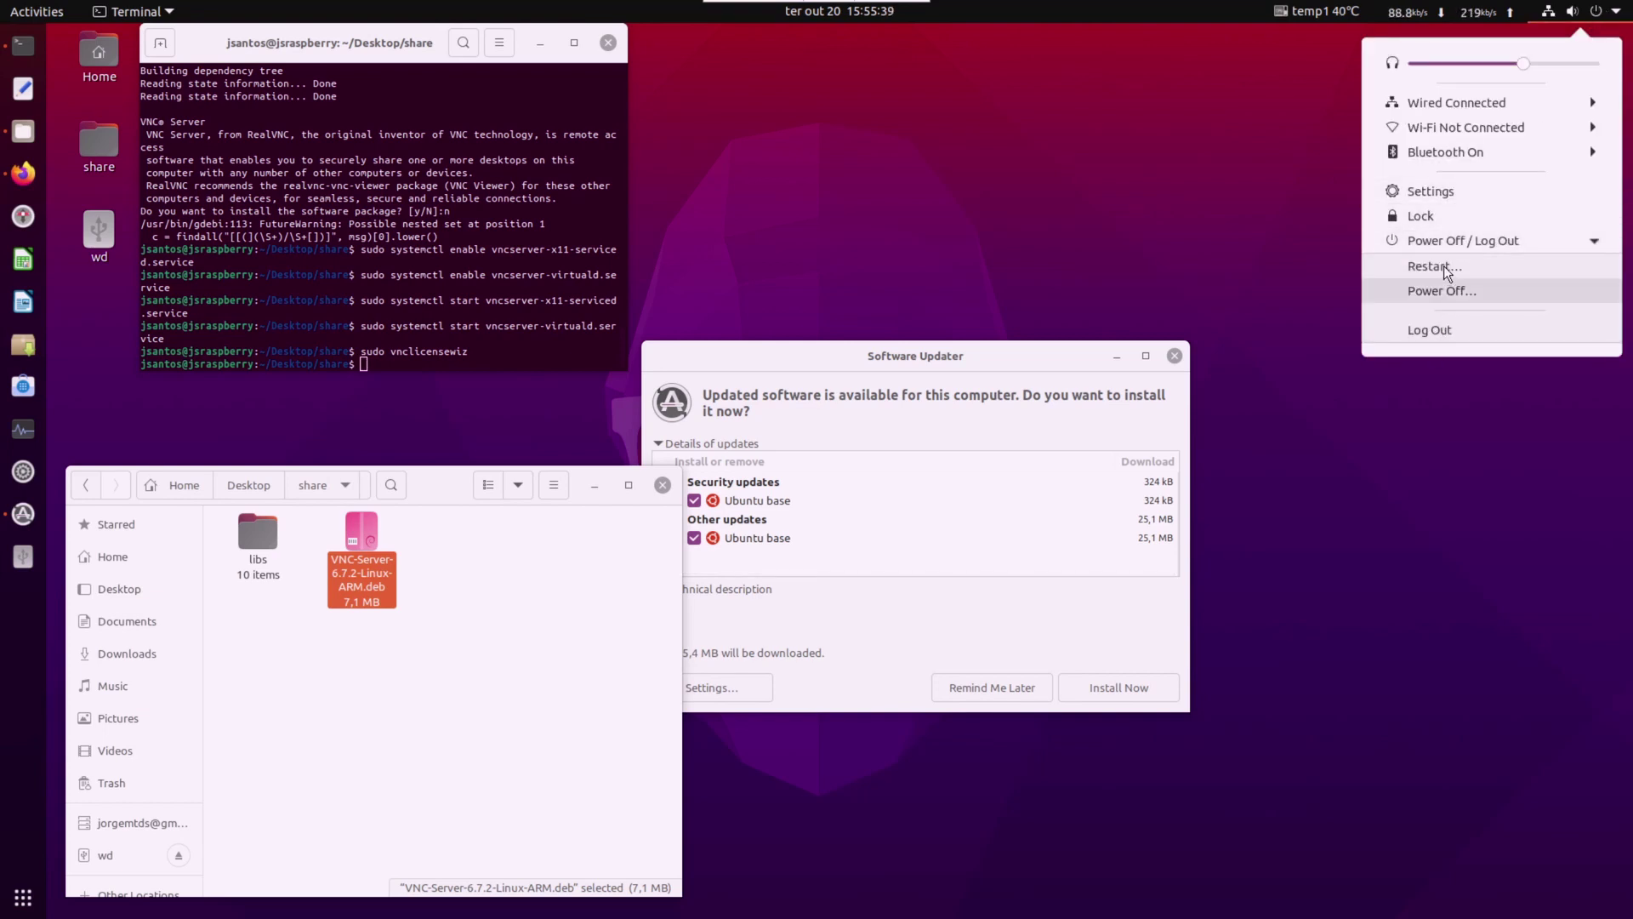
click(830, 80)
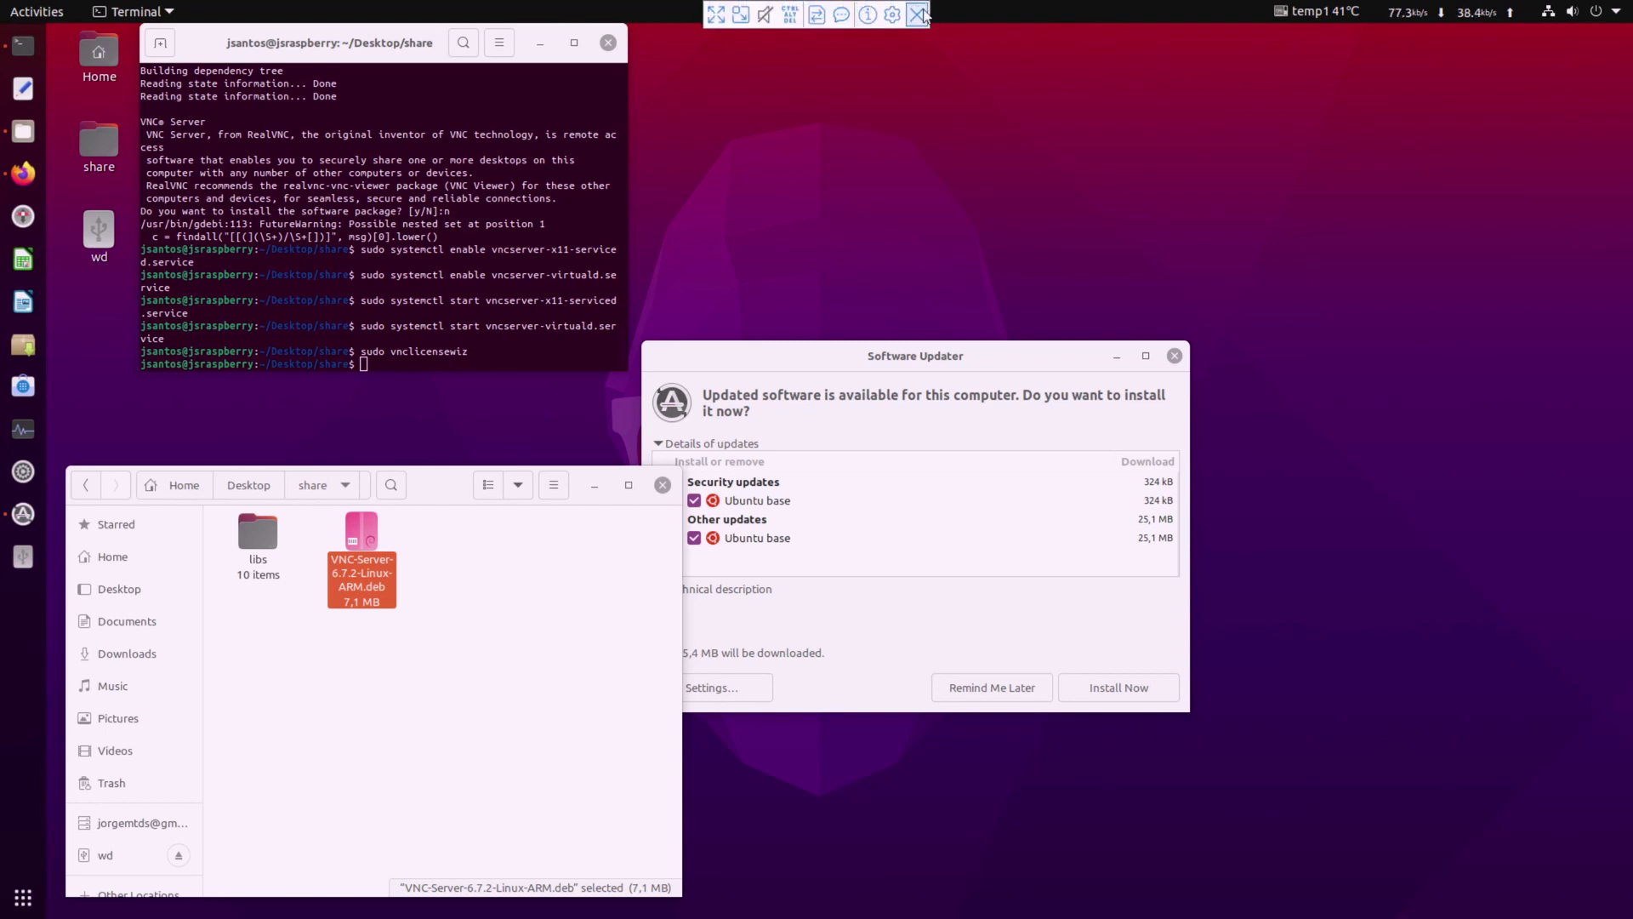
click(1602, 12)
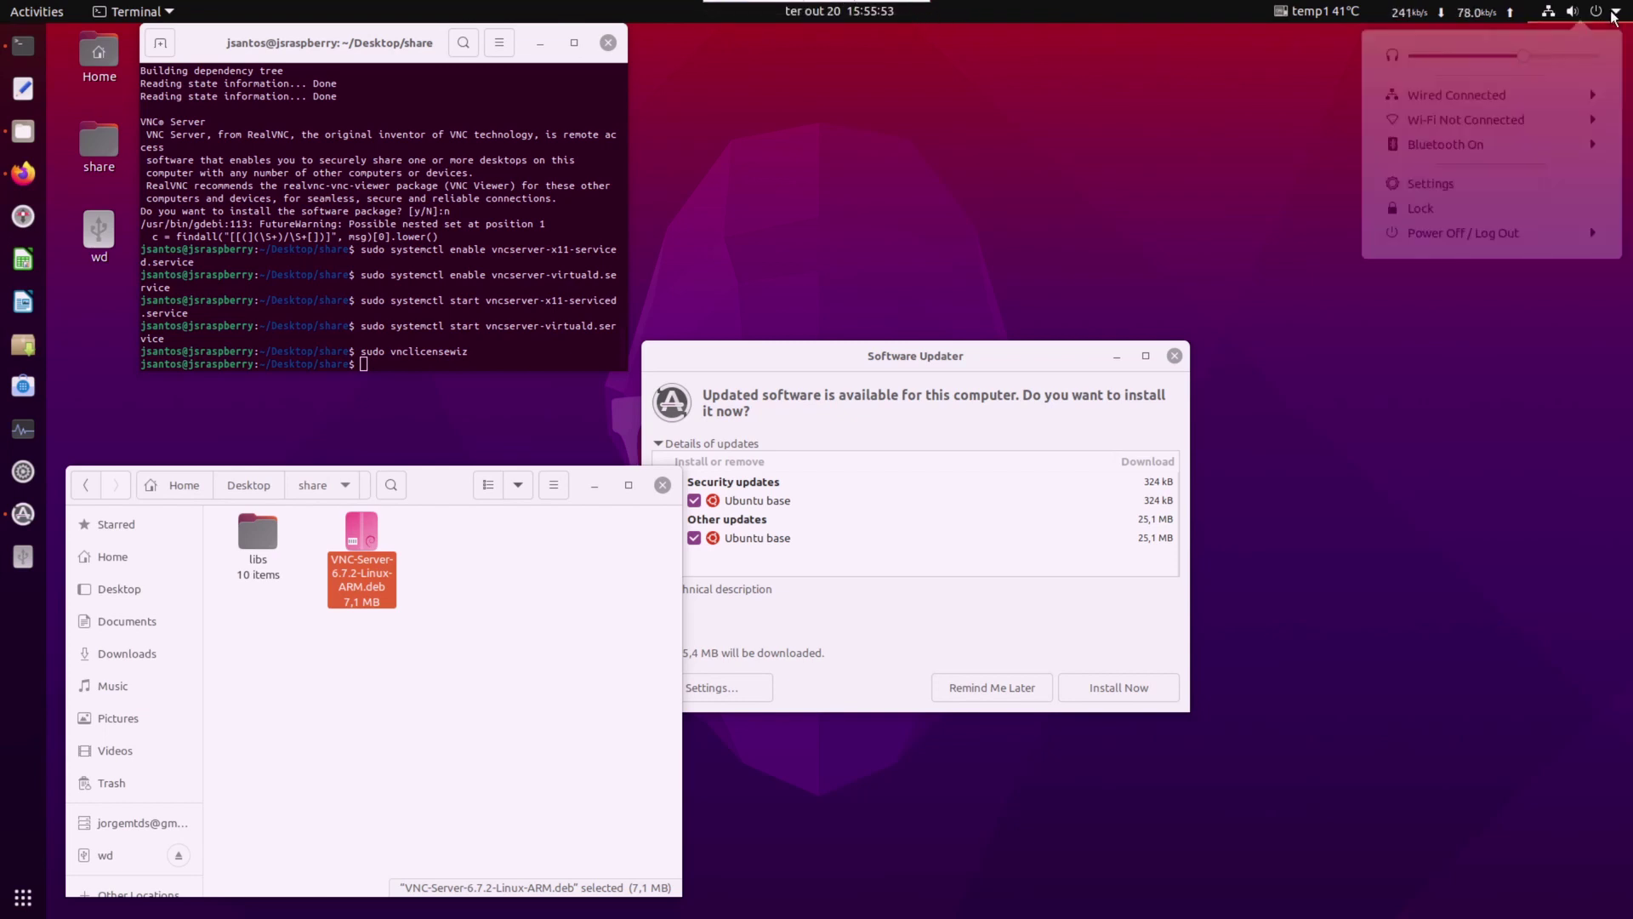
click(1473, 239)
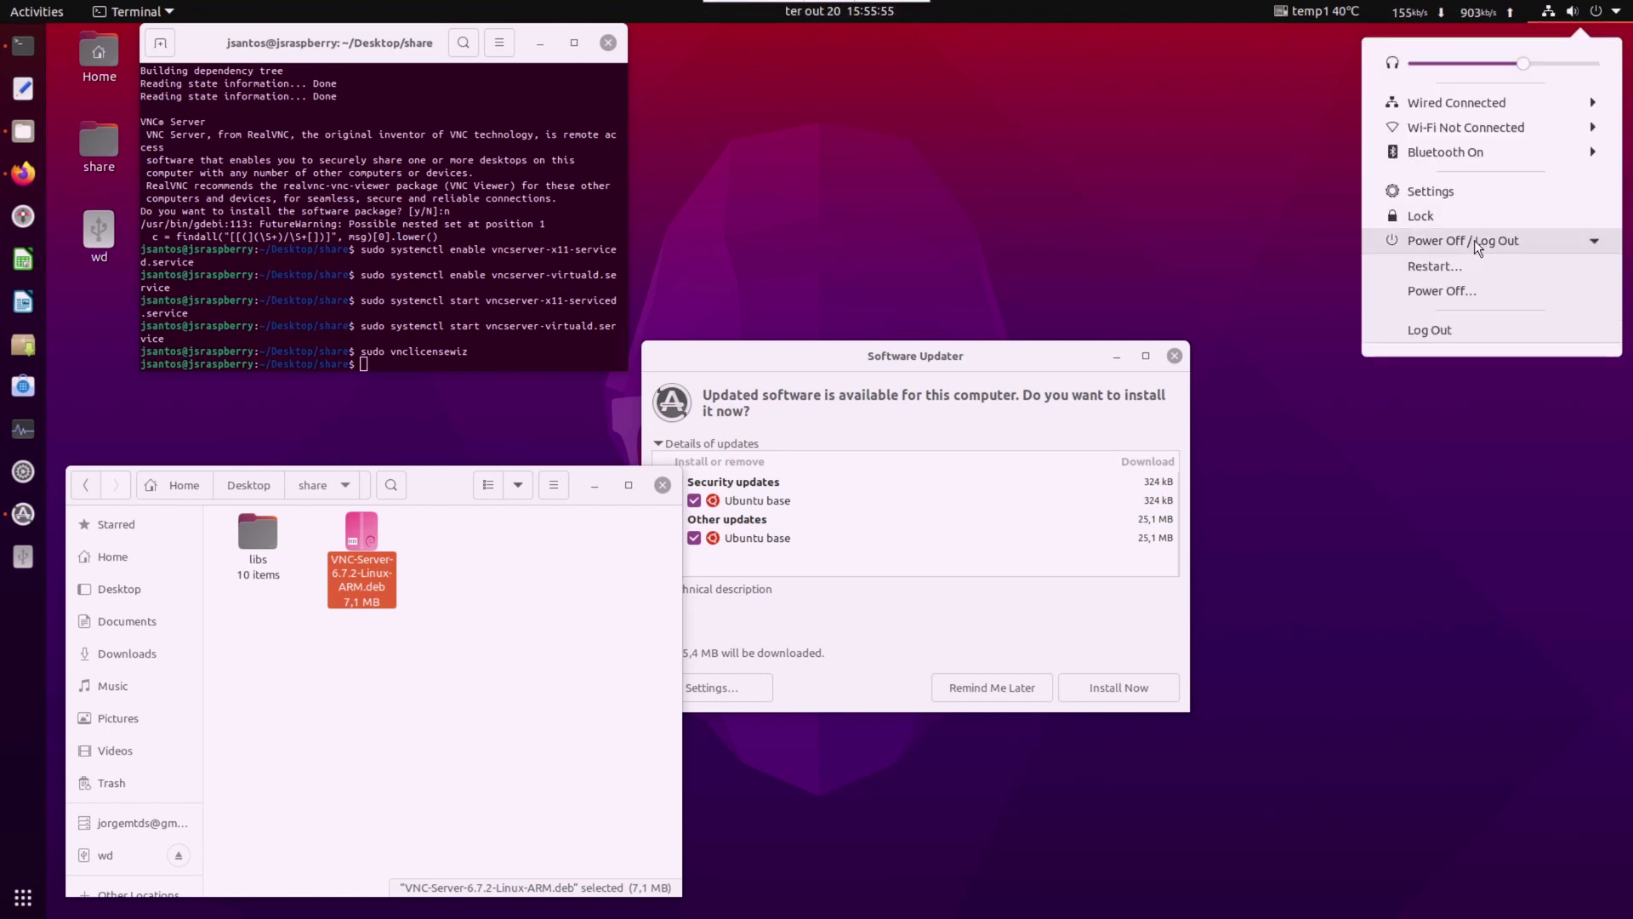
click(1422, 271)
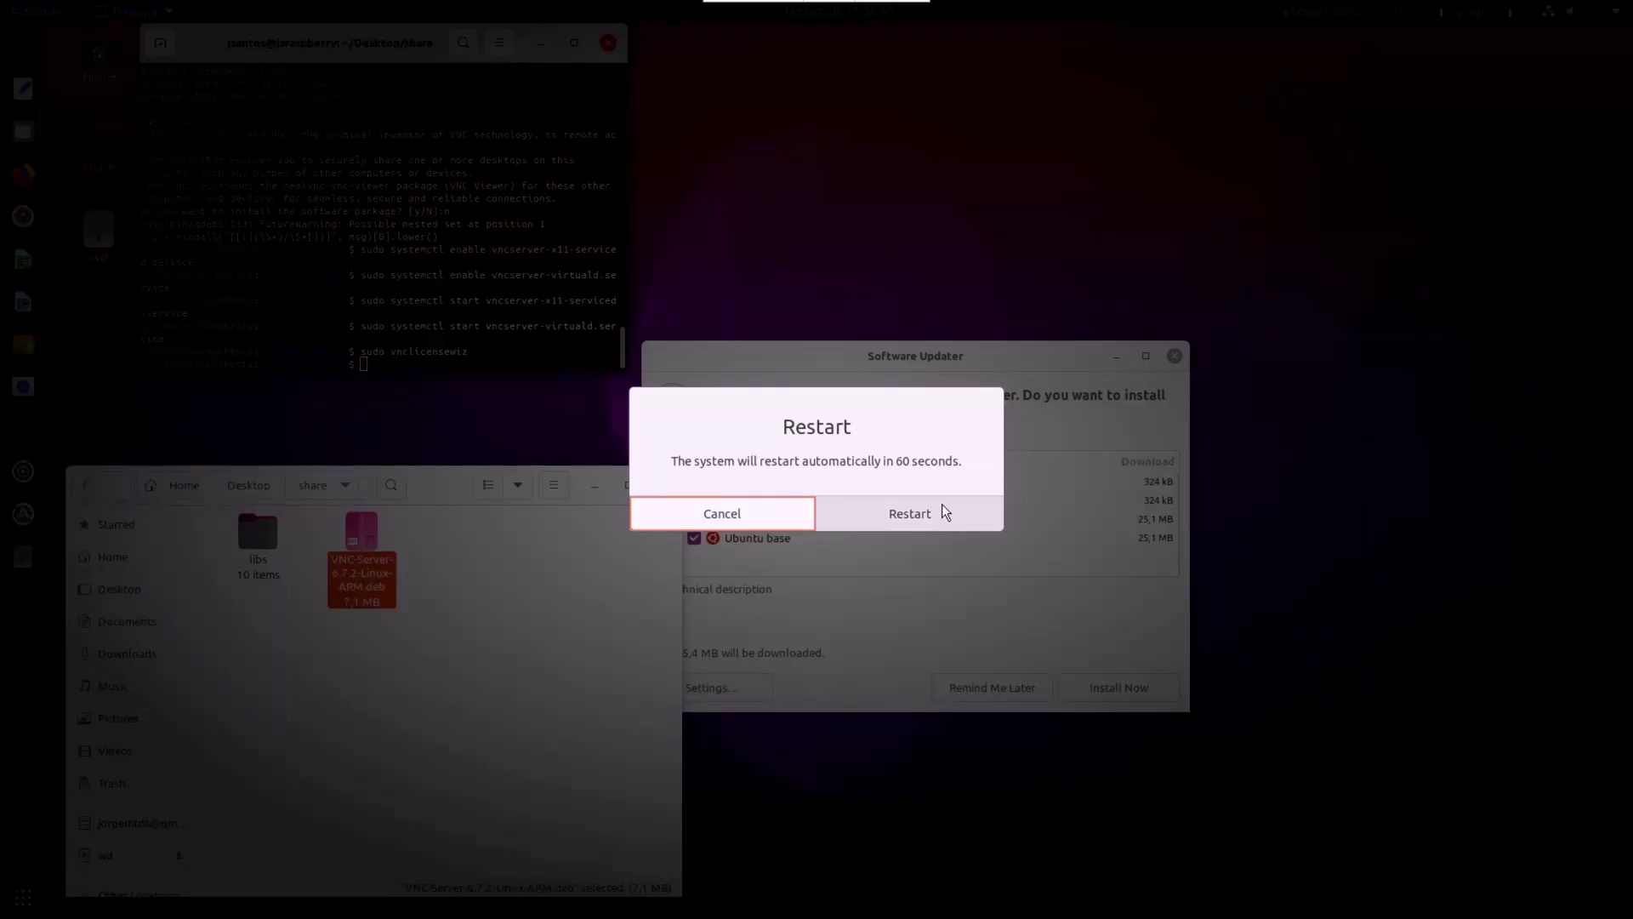
click(929, 516)
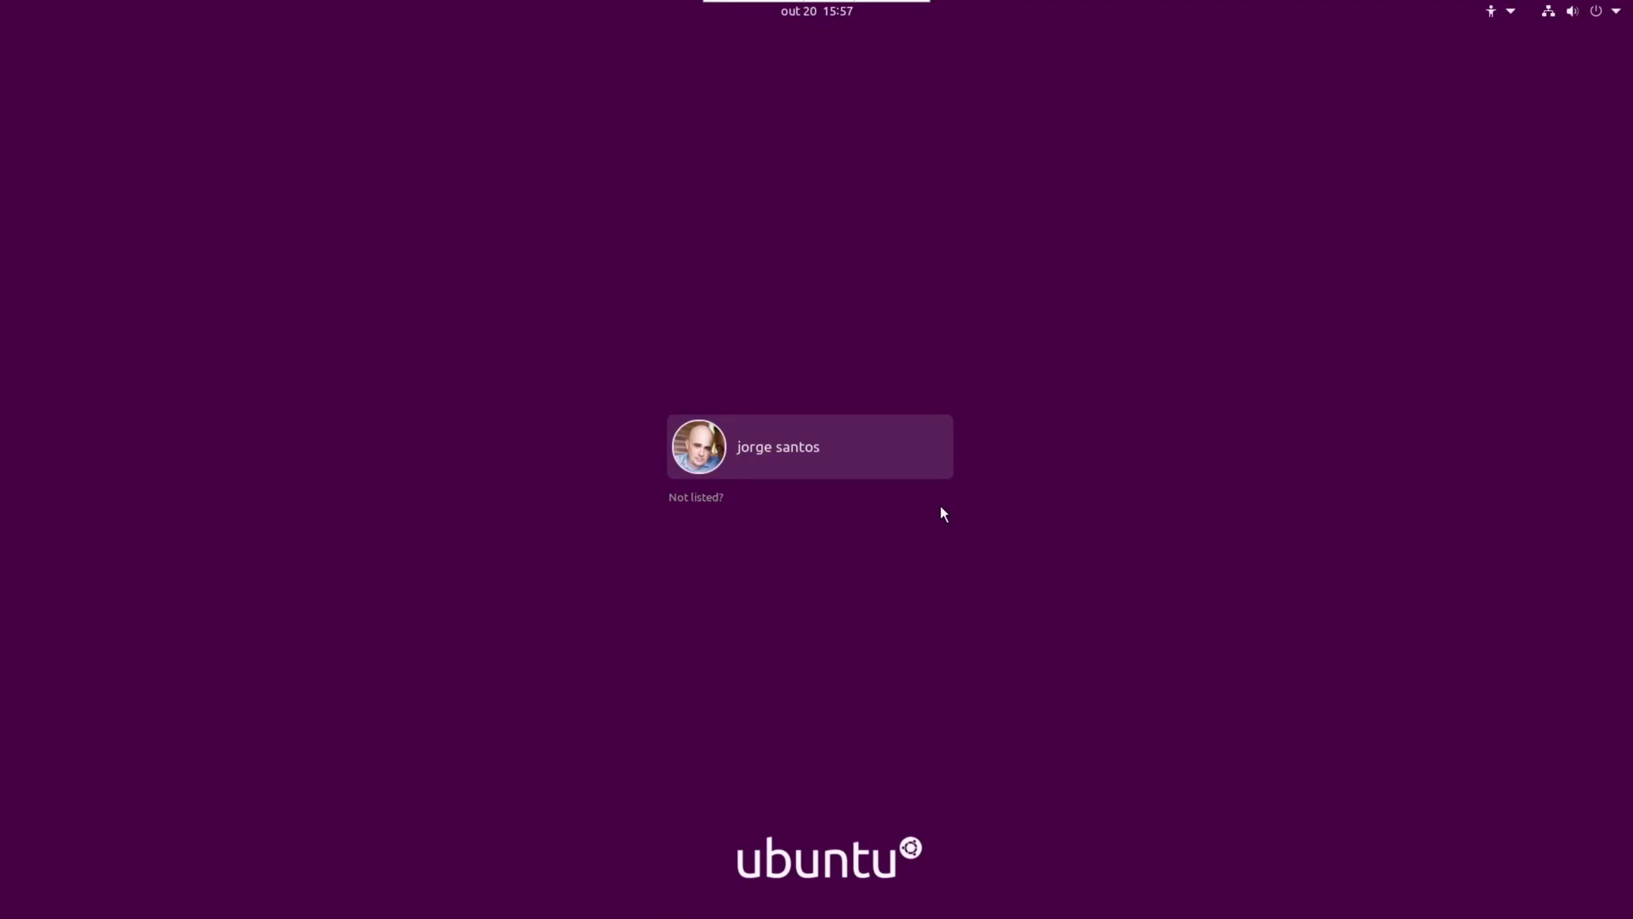
Select the user account and log in by entering the account password
click(815, 460)
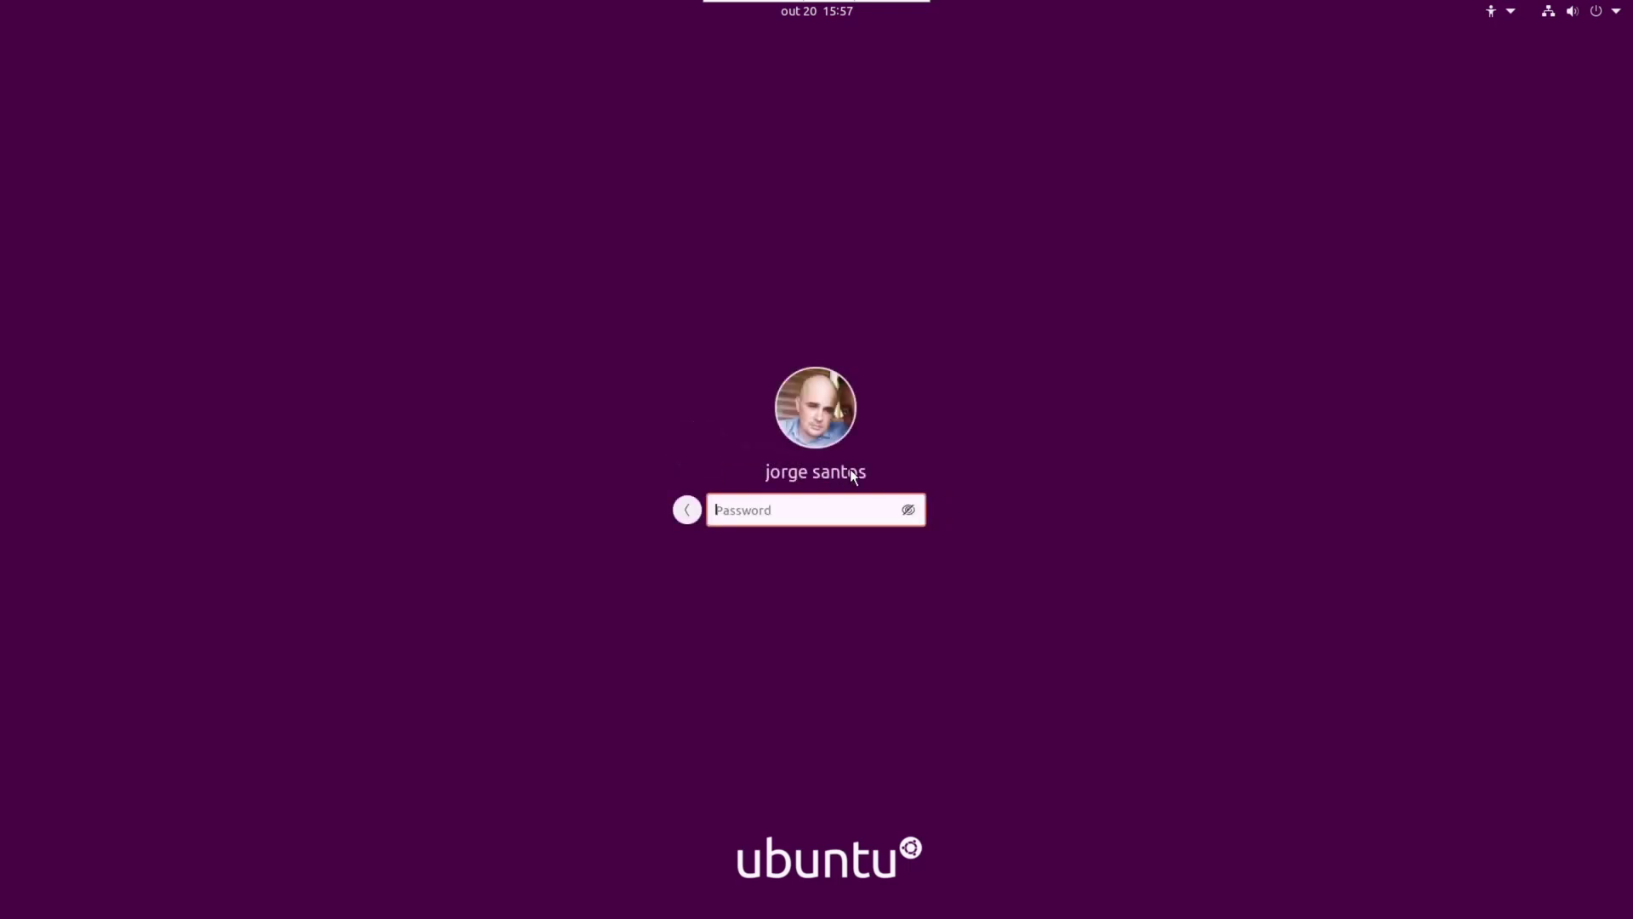
text(••••••••••••••••)
key(Return)
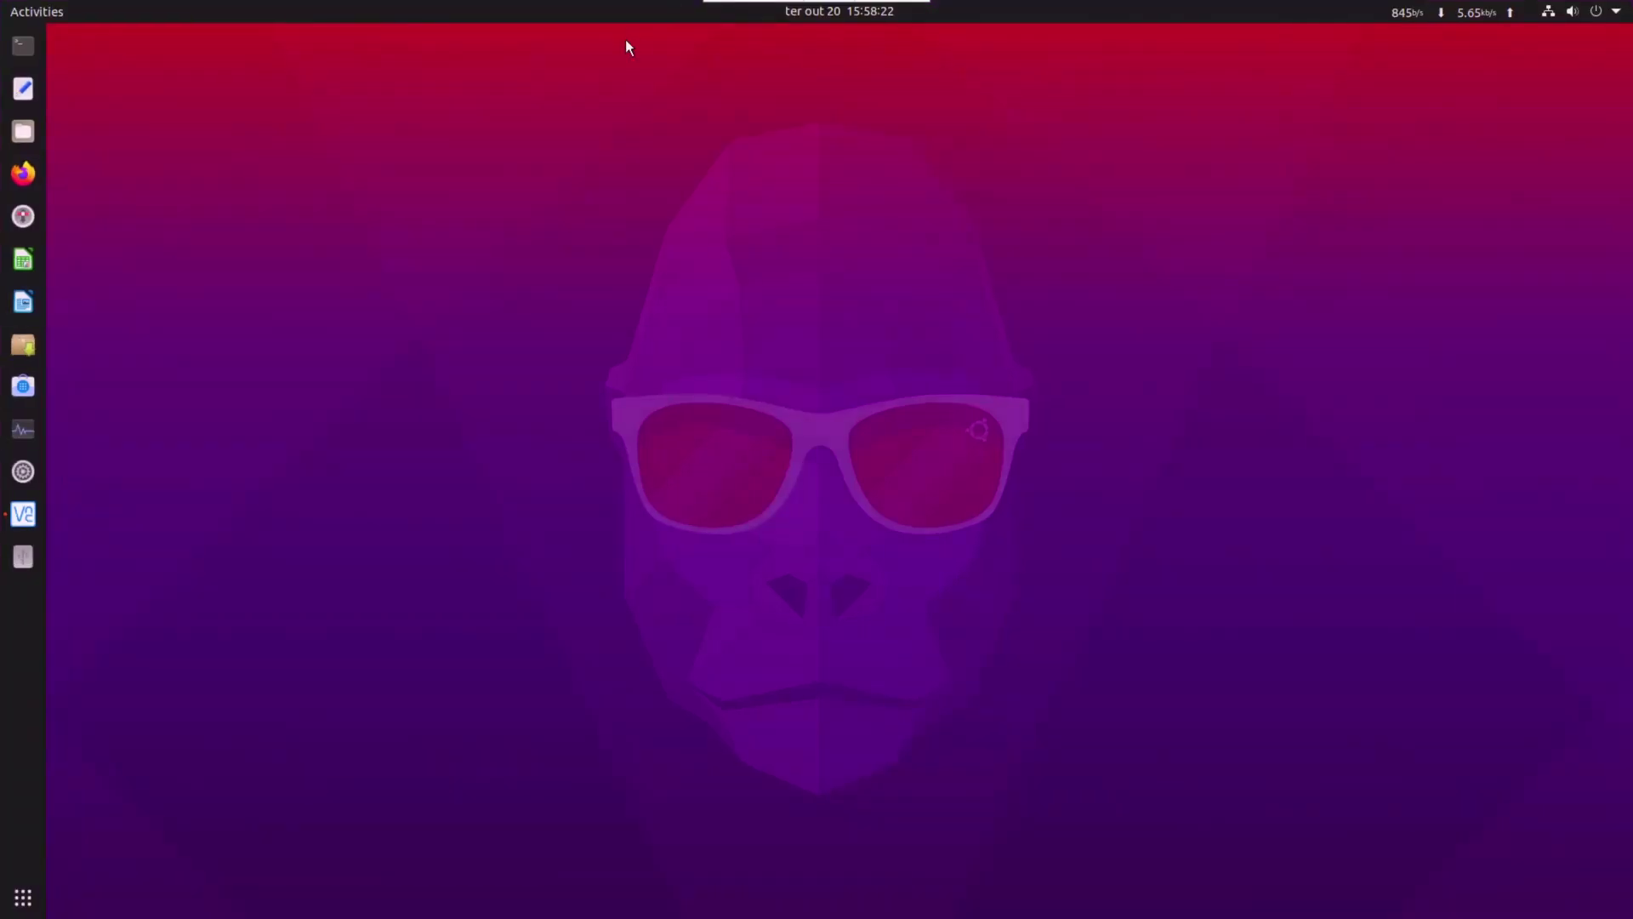
Open a terminal and run sudo gedit /etc/gdm3/custom.conf, entering the sudo password
click(24, 49)
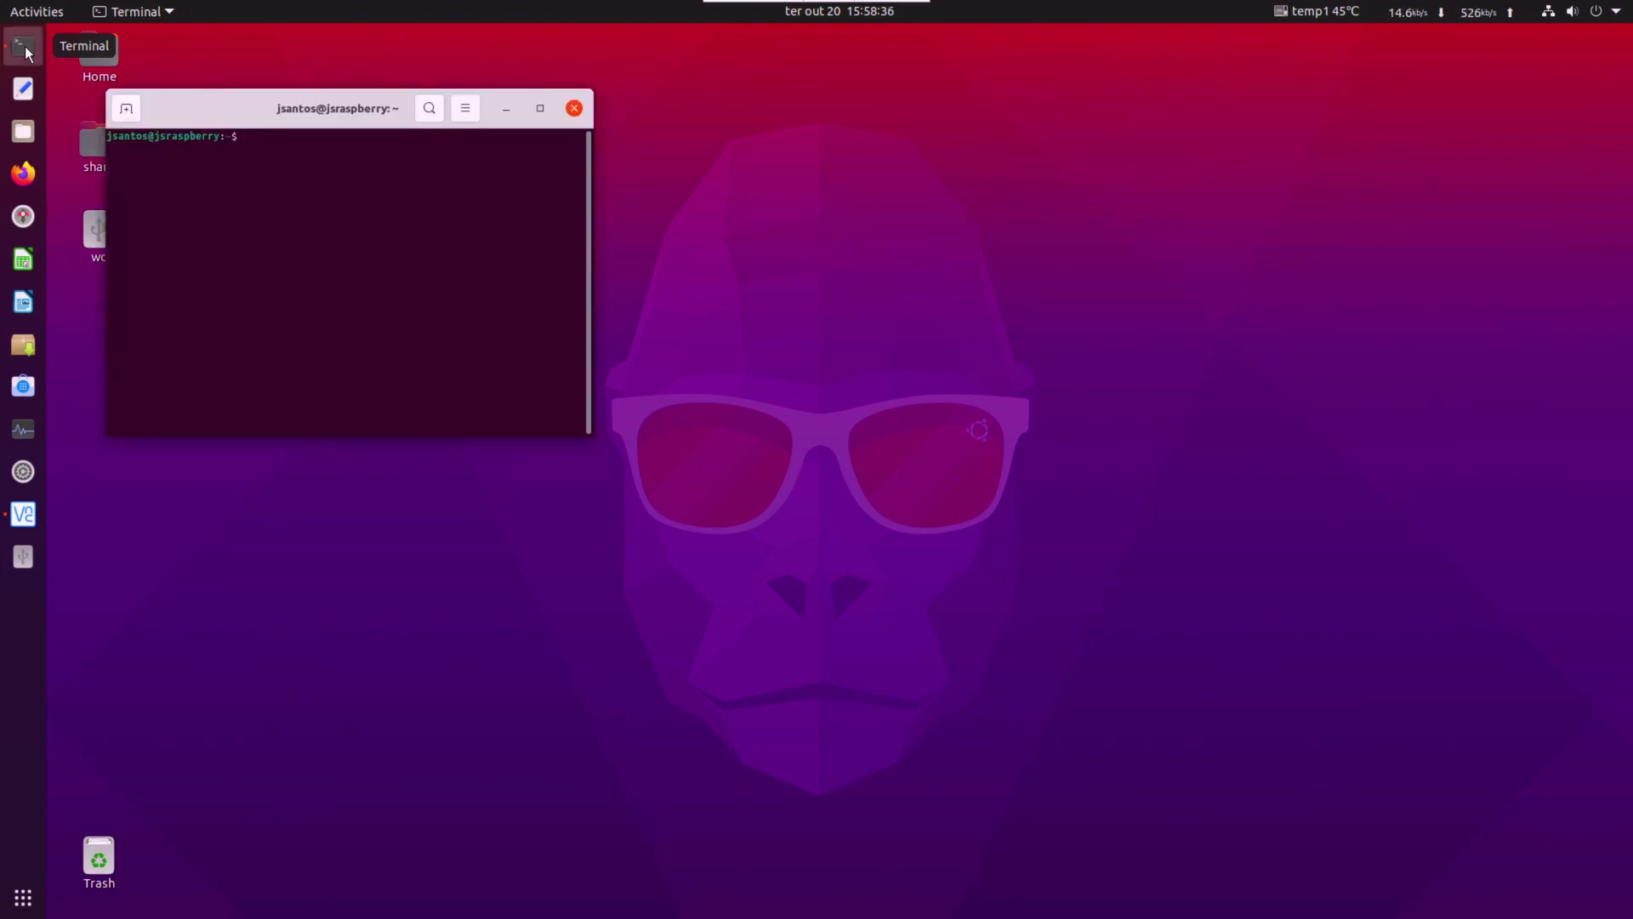
drag(332, 108, 427, 100)
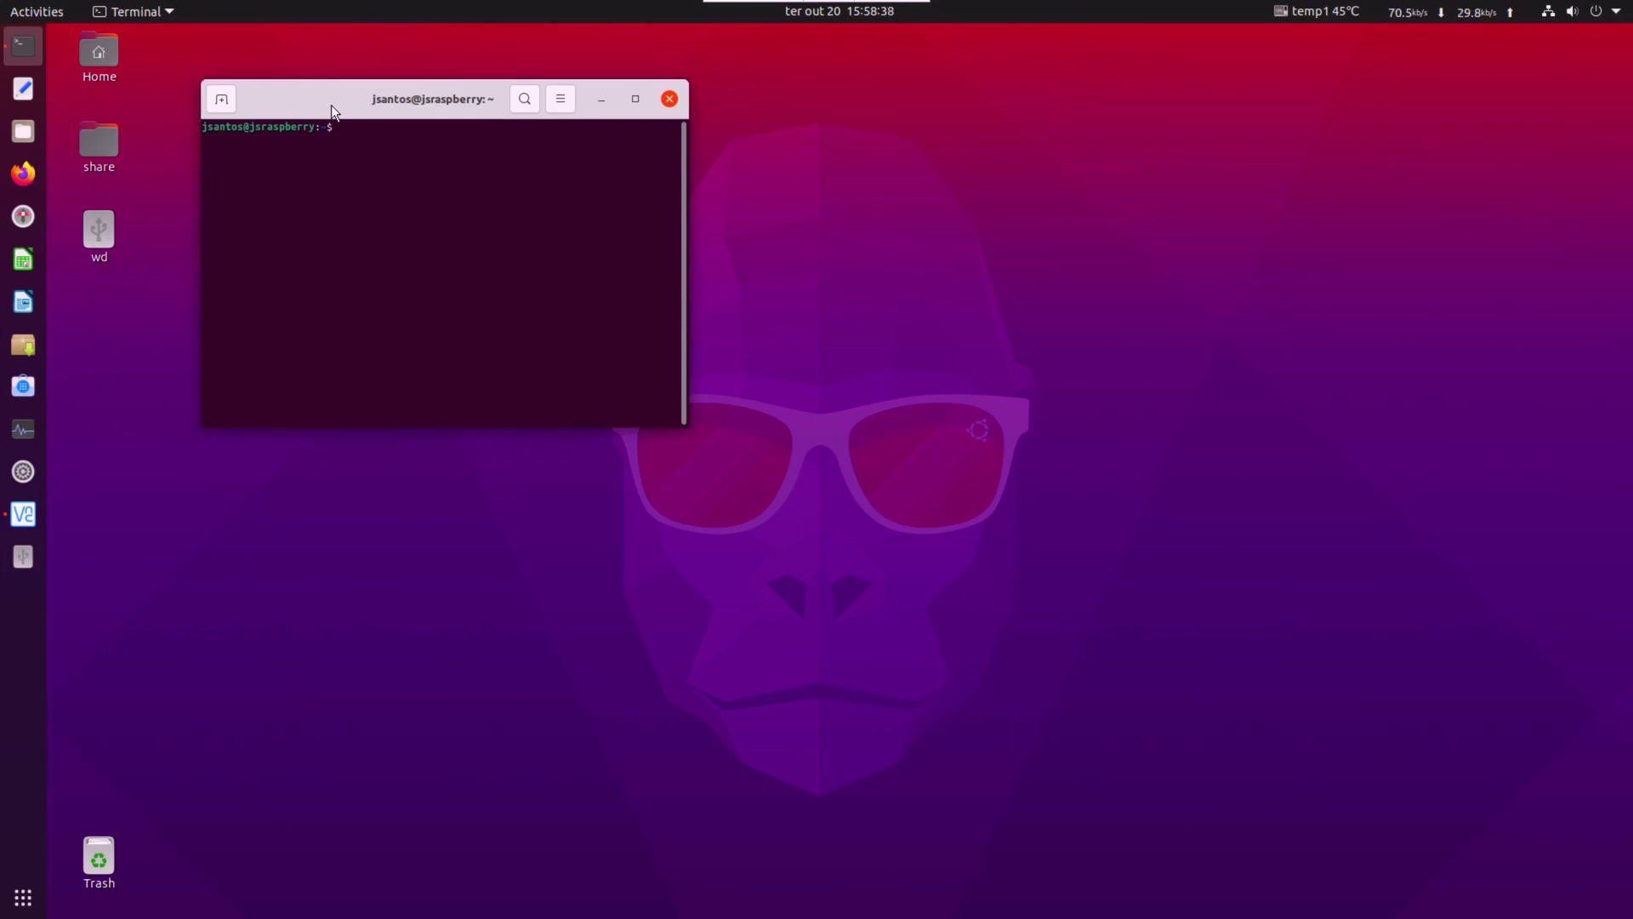
text(sudo gedit /etc/gdm3/custom.conf)
key(Return)
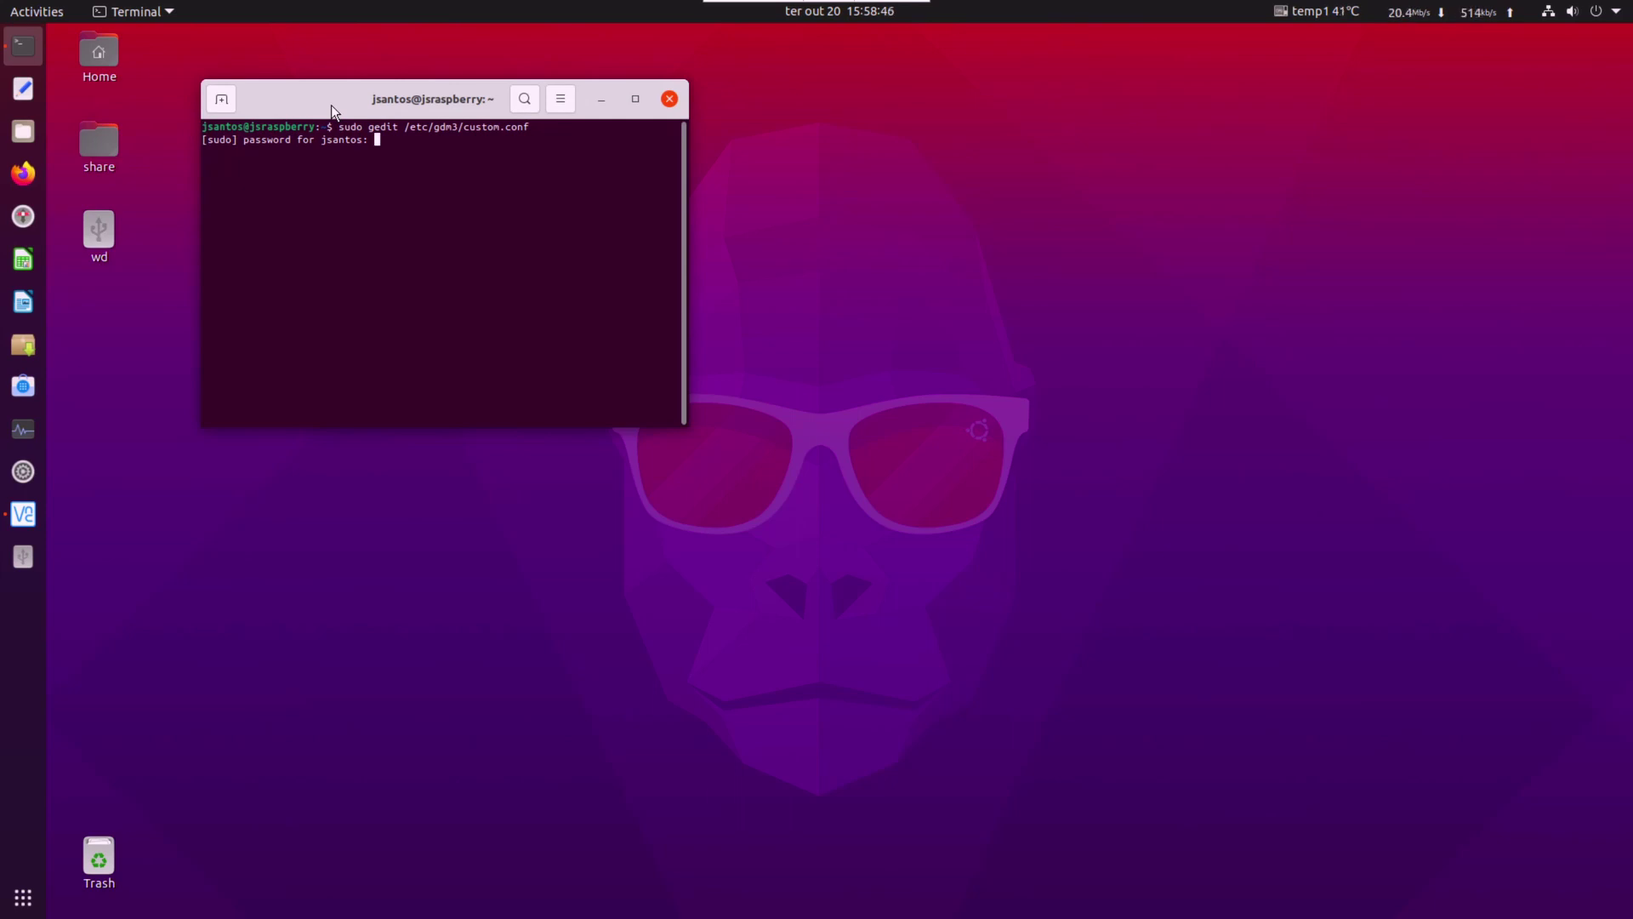
key(Return)
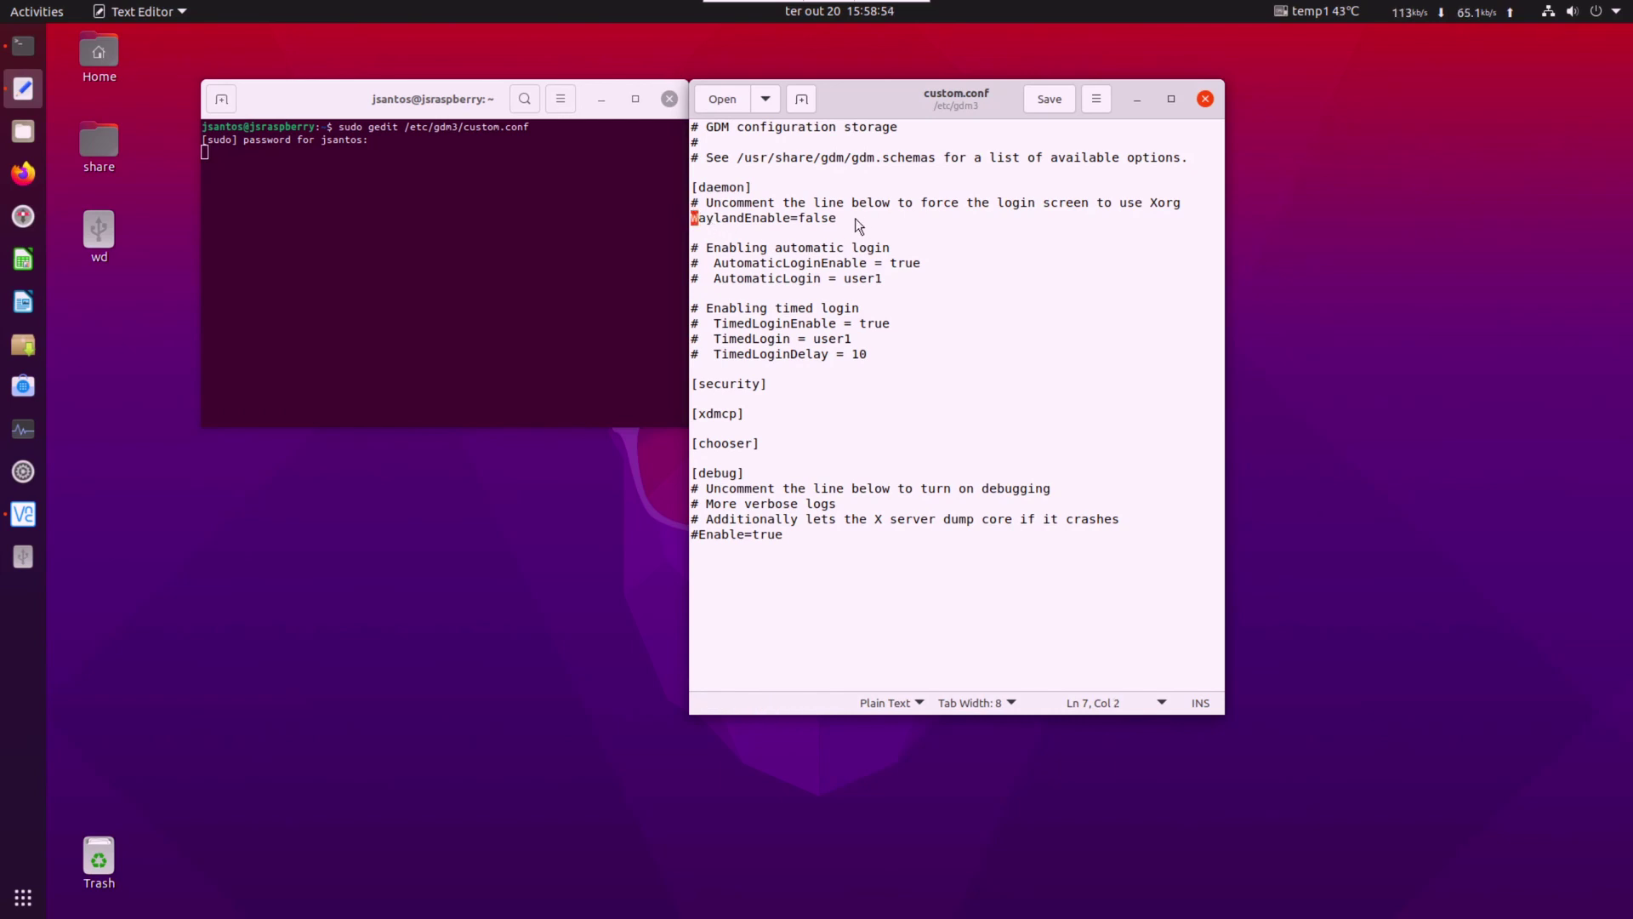
Select the WaylandEnable=false line in custom.conf and put a # at its start
drag(859, 219, 691, 220)
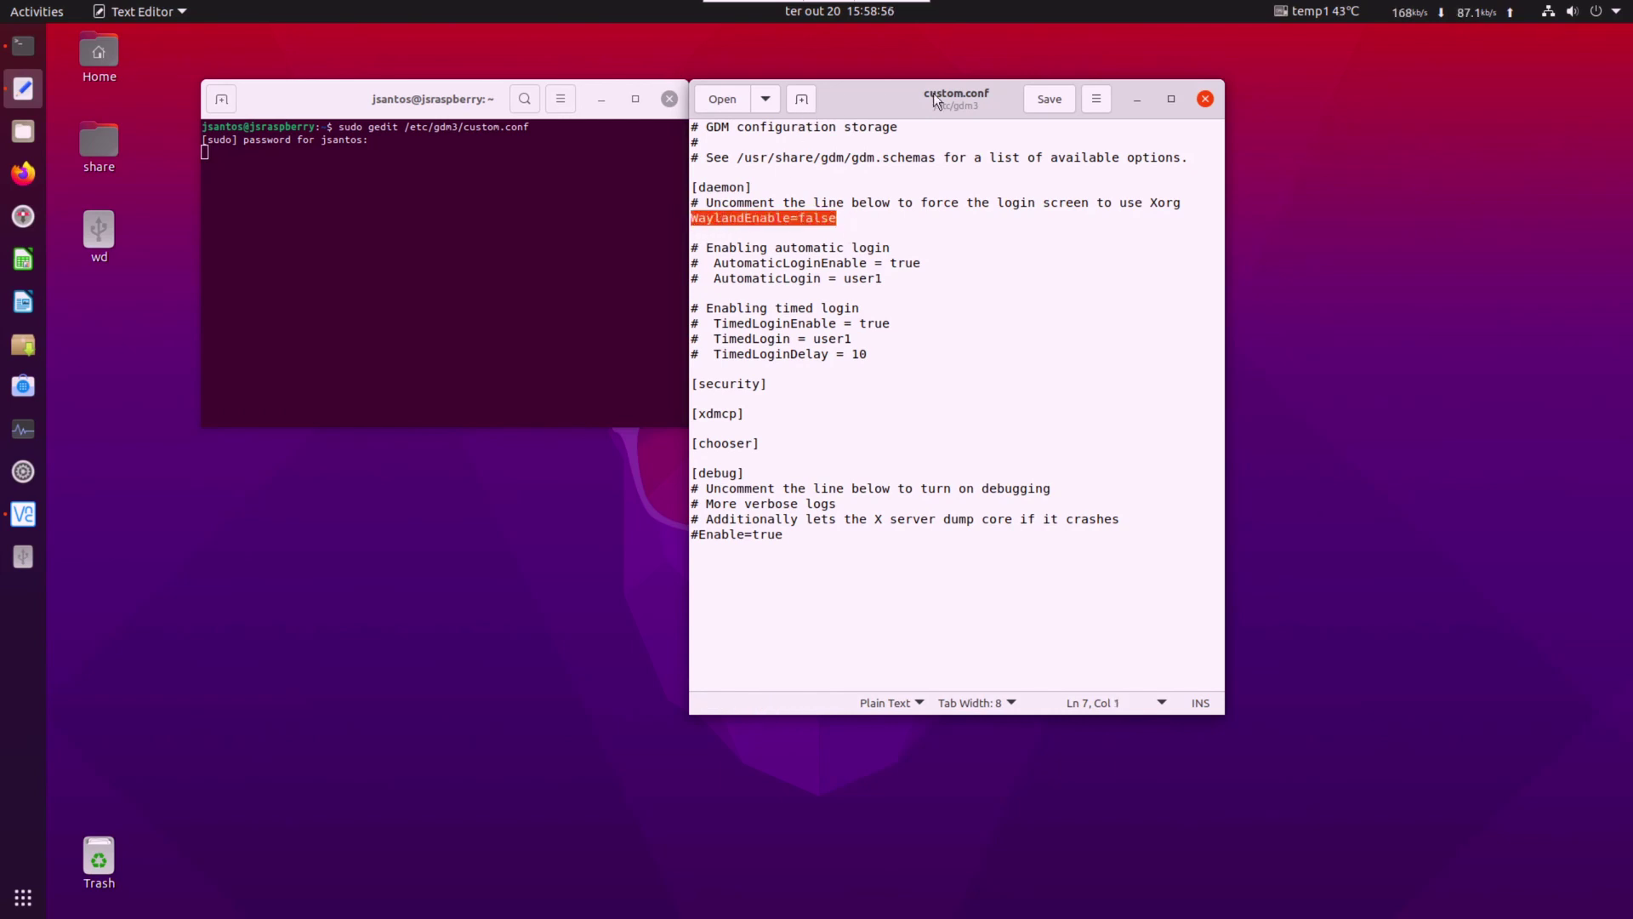
drag(862, 98, 953, 102)
click(785, 224)
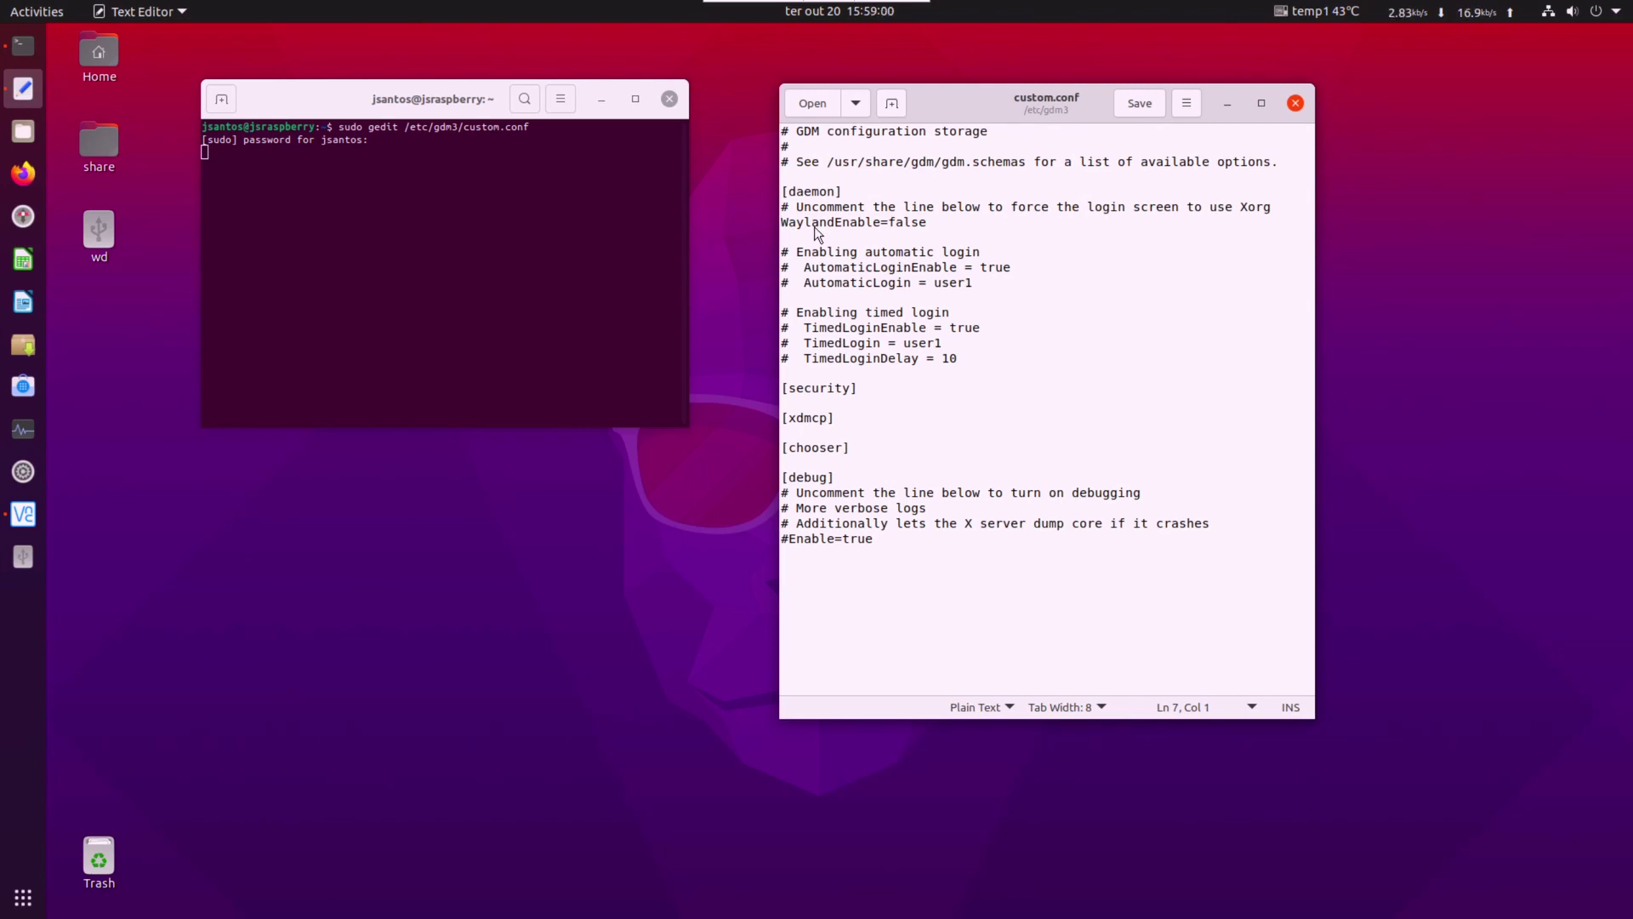
text(#)
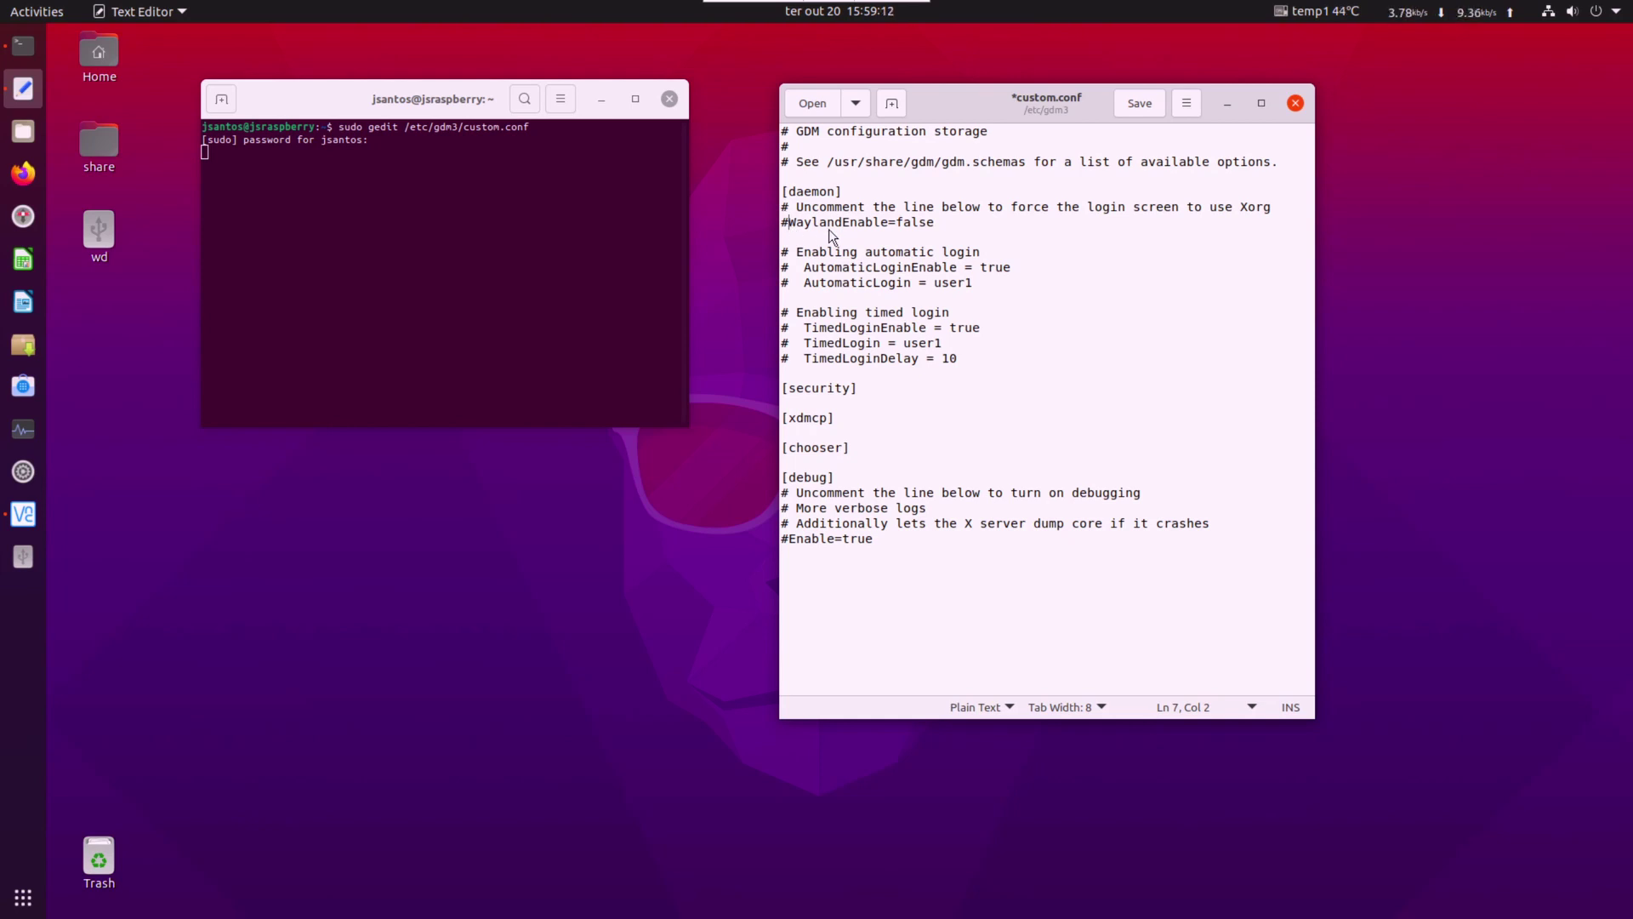
Remove the # so WaylandEnable=false stays active, save custom.conf and close gedit
key(BackSpace)
click(1145, 106)
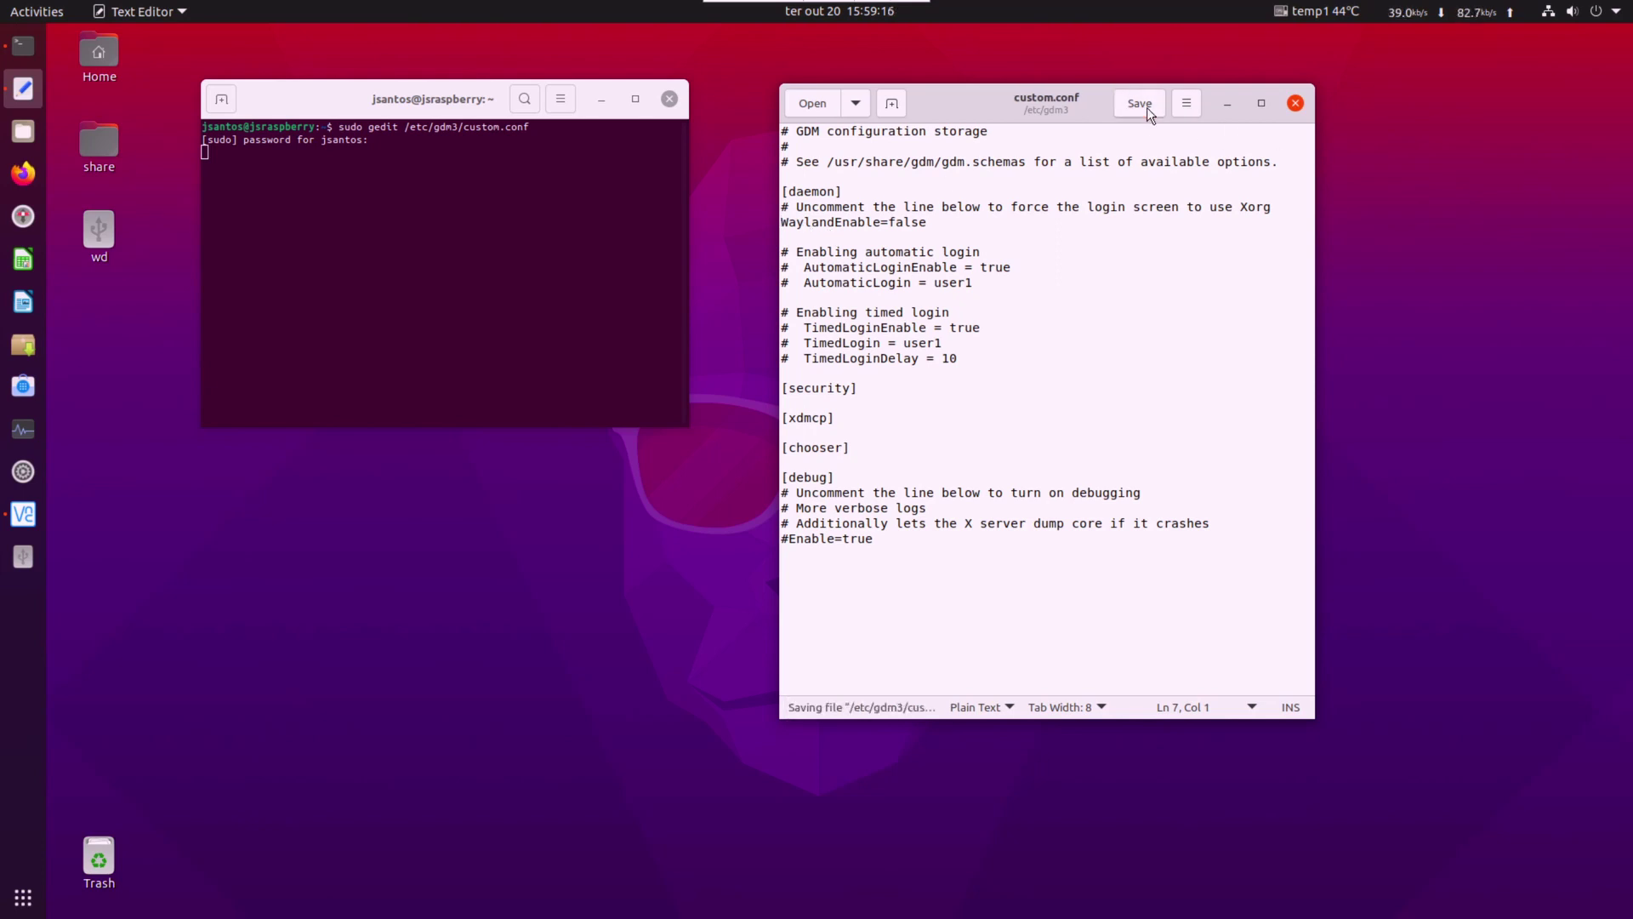
click(1296, 103)
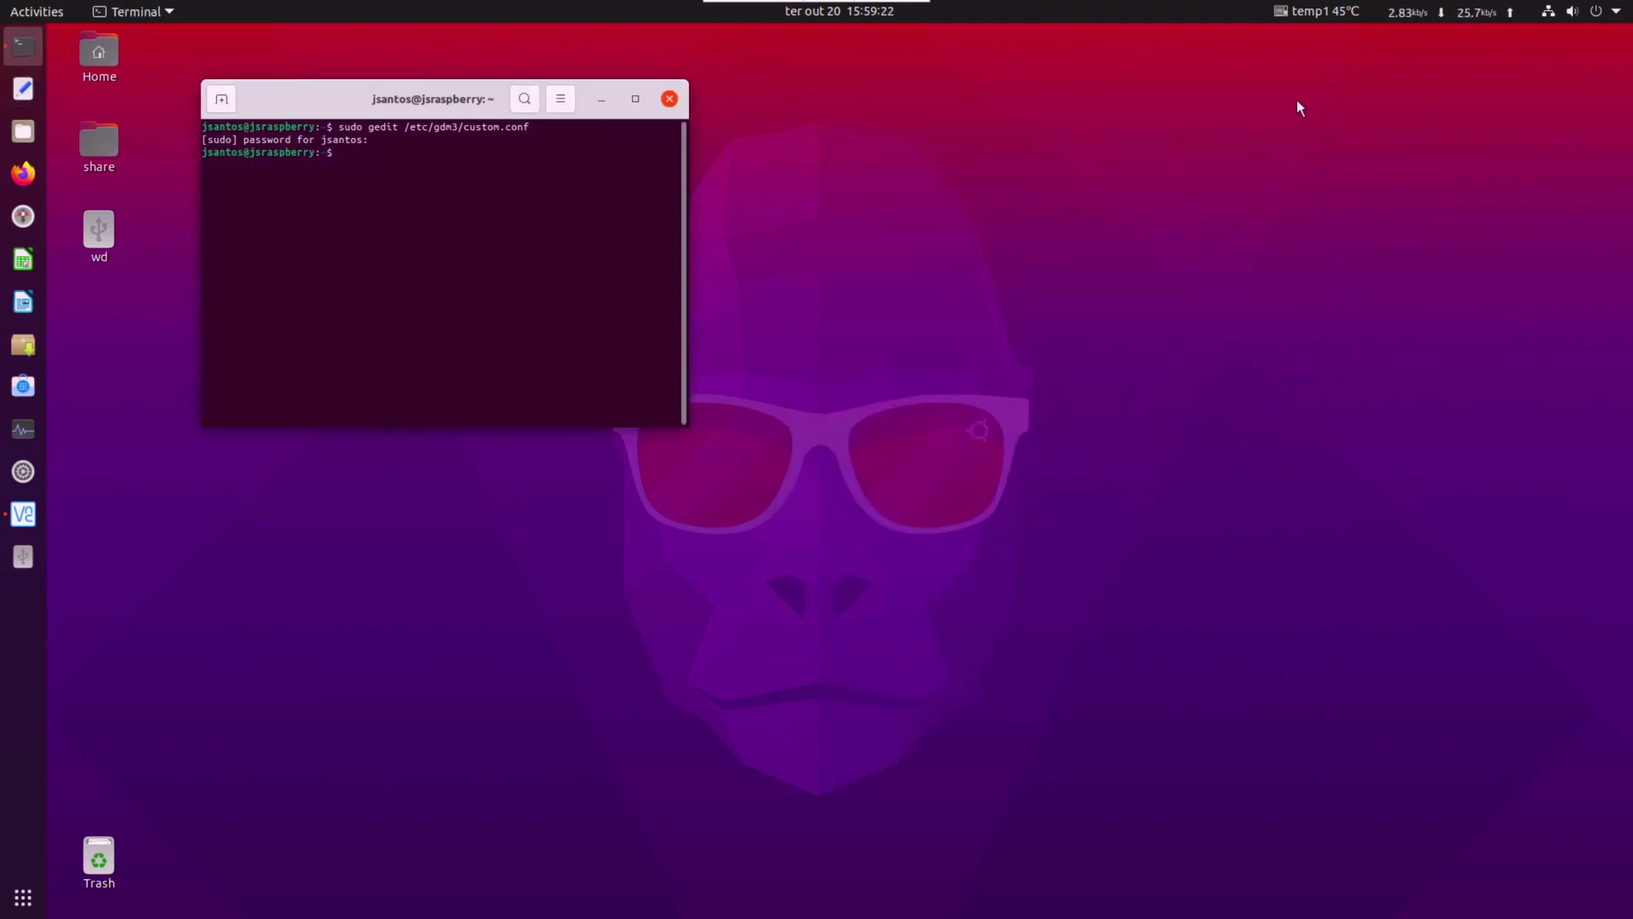